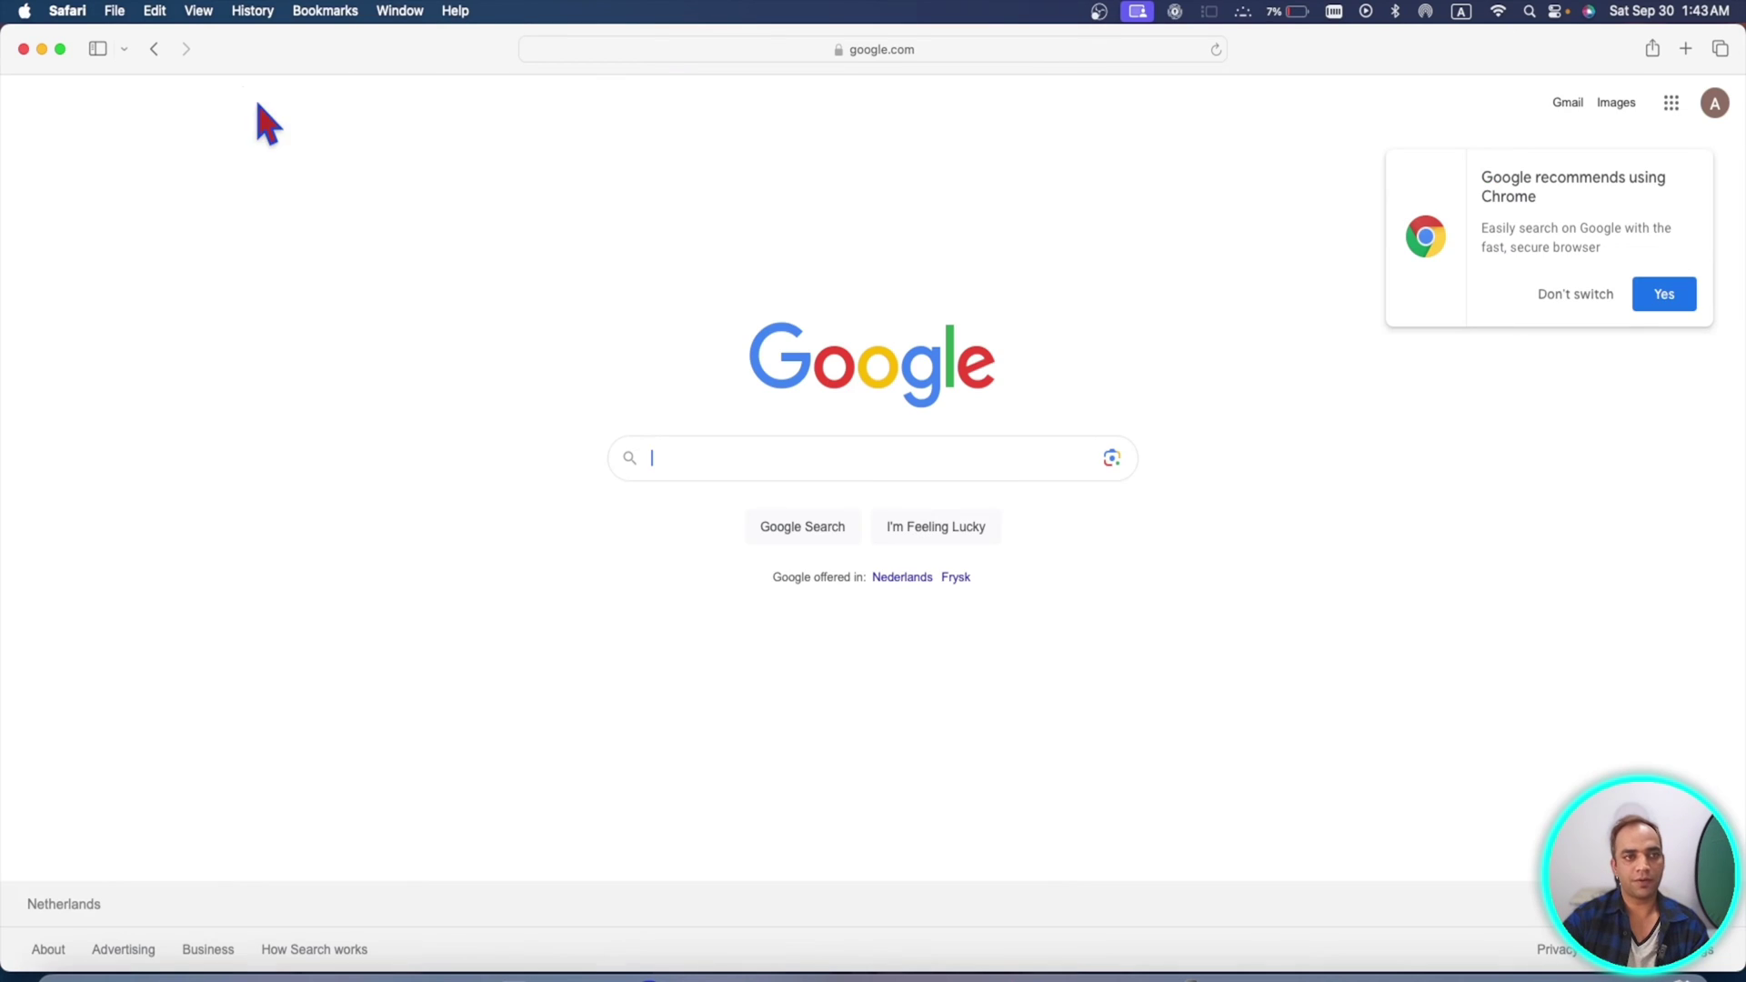
- Show the Favorites bar, hide its bookmark icons, then turn Show Icons back on
{"action": "left_click", "coordinate": [199, 12]}
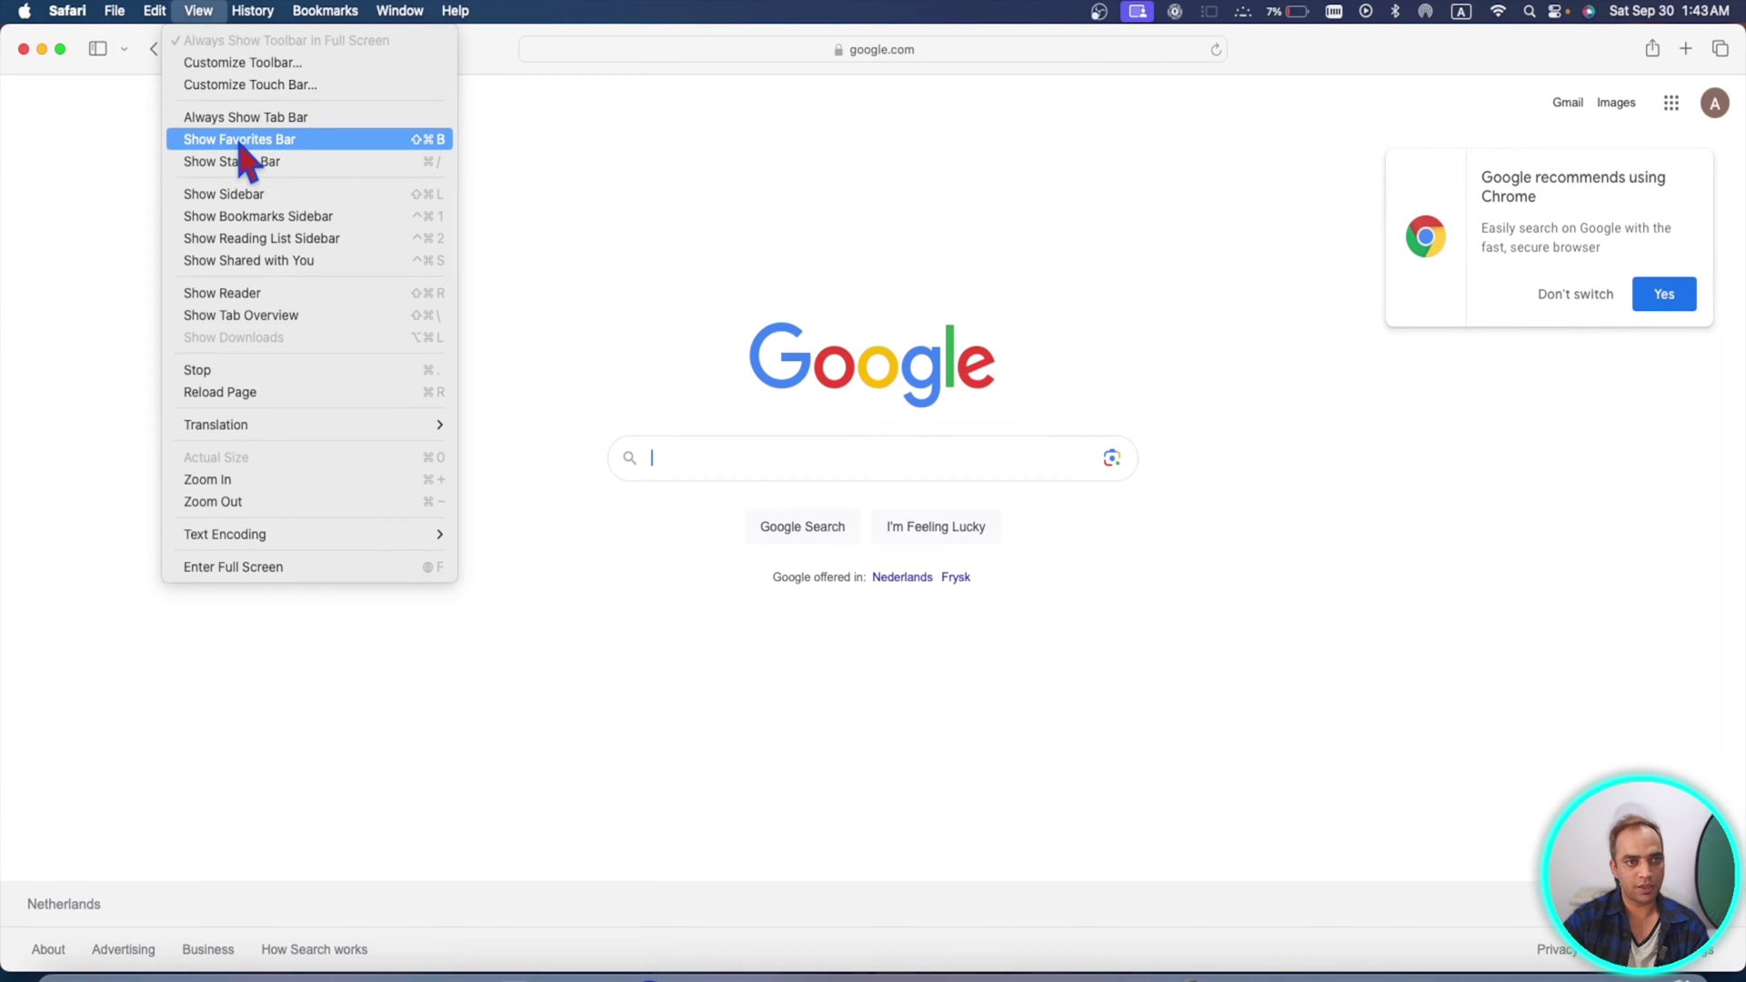
{"action": "left_click", "coordinate": [240, 144]}
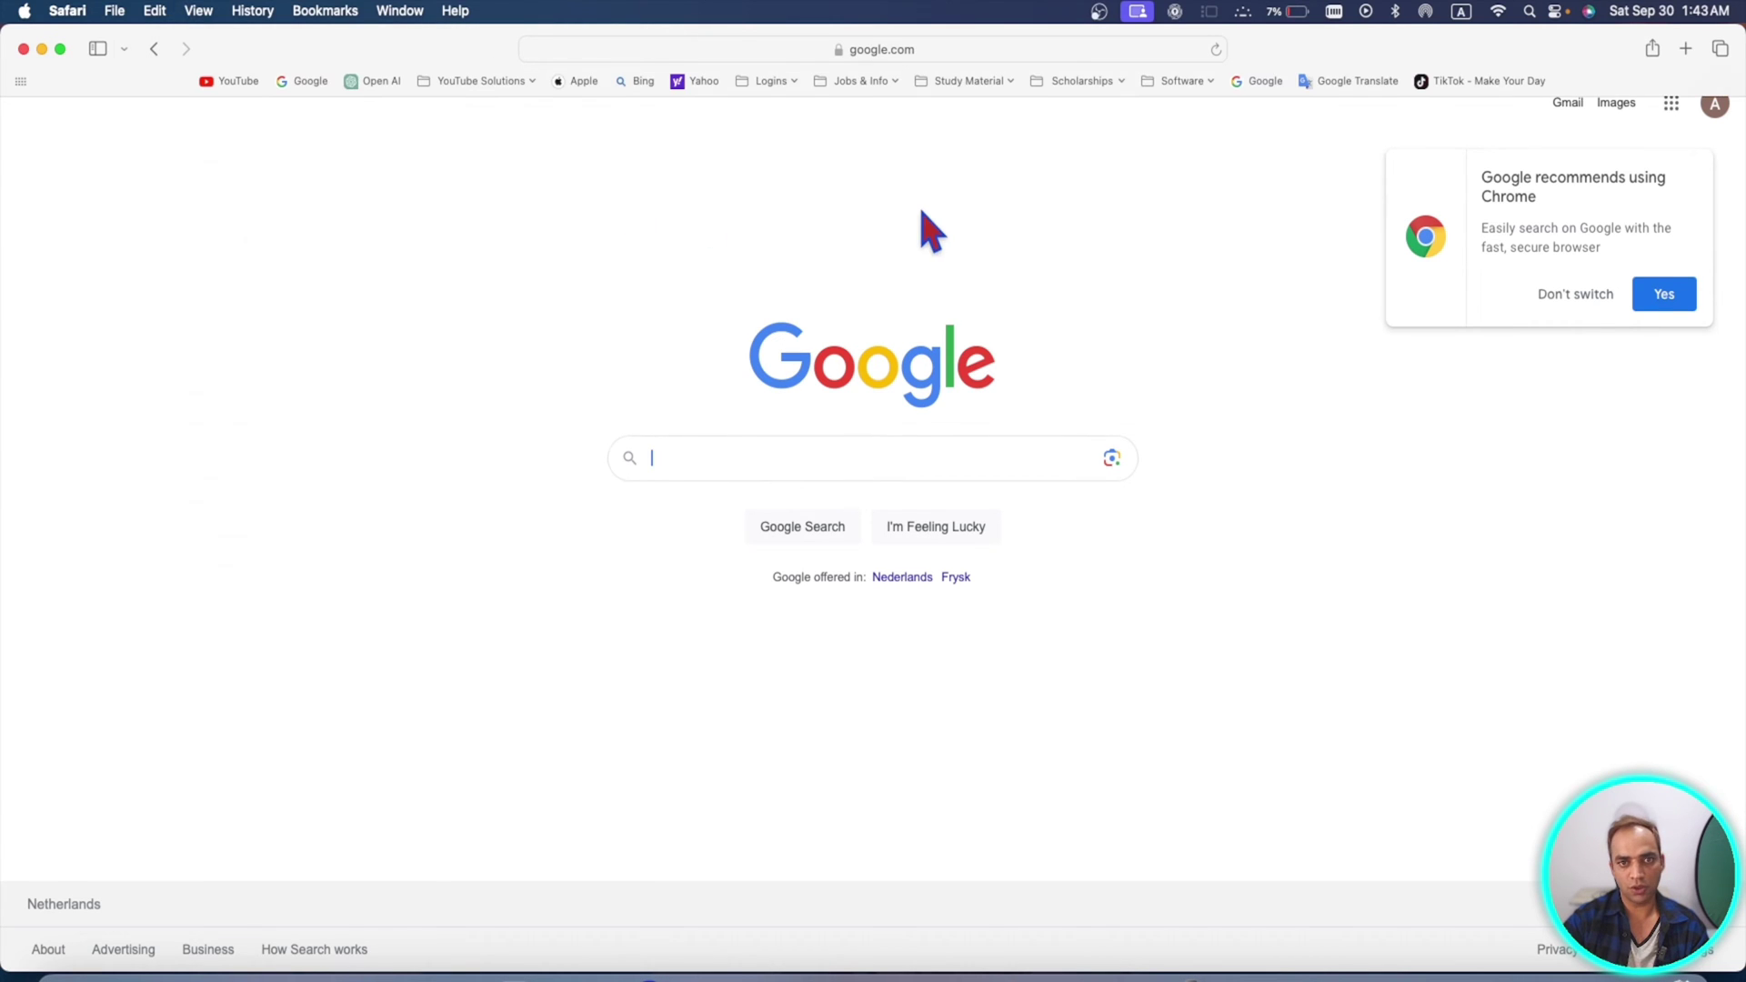
{"action": "right_click", "coordinate": [624, 81]}
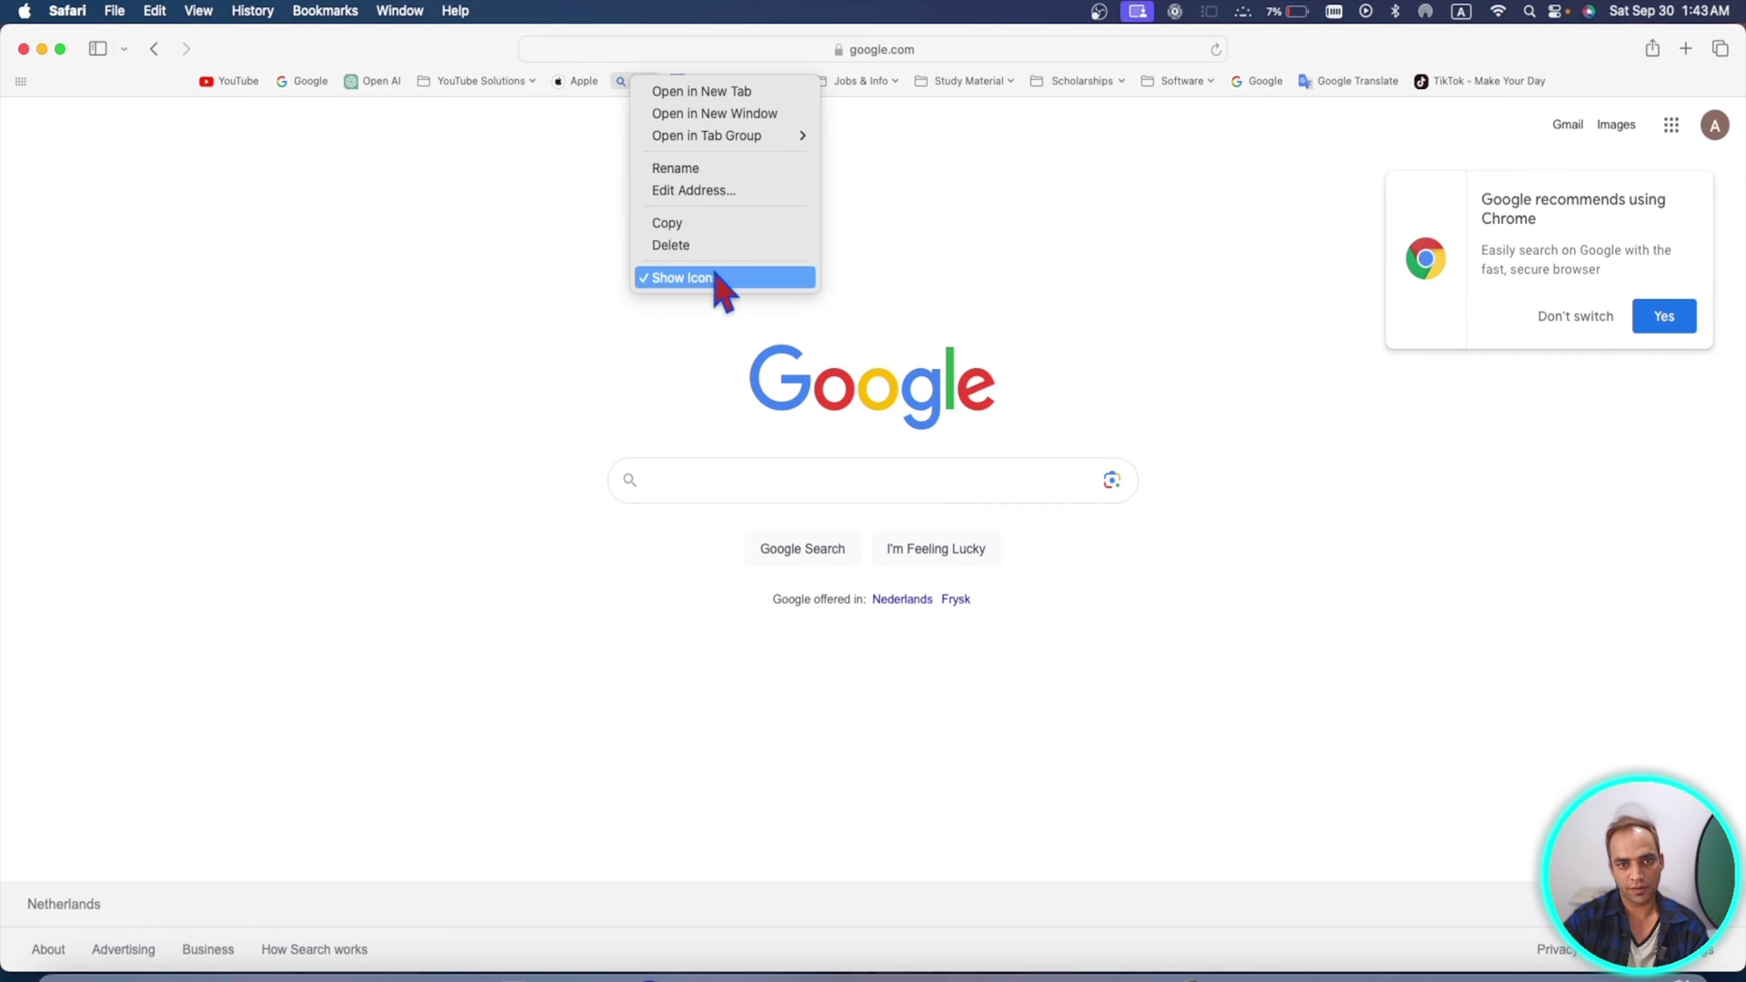
{"action": "left_click", "coordinate": [679, 277]}
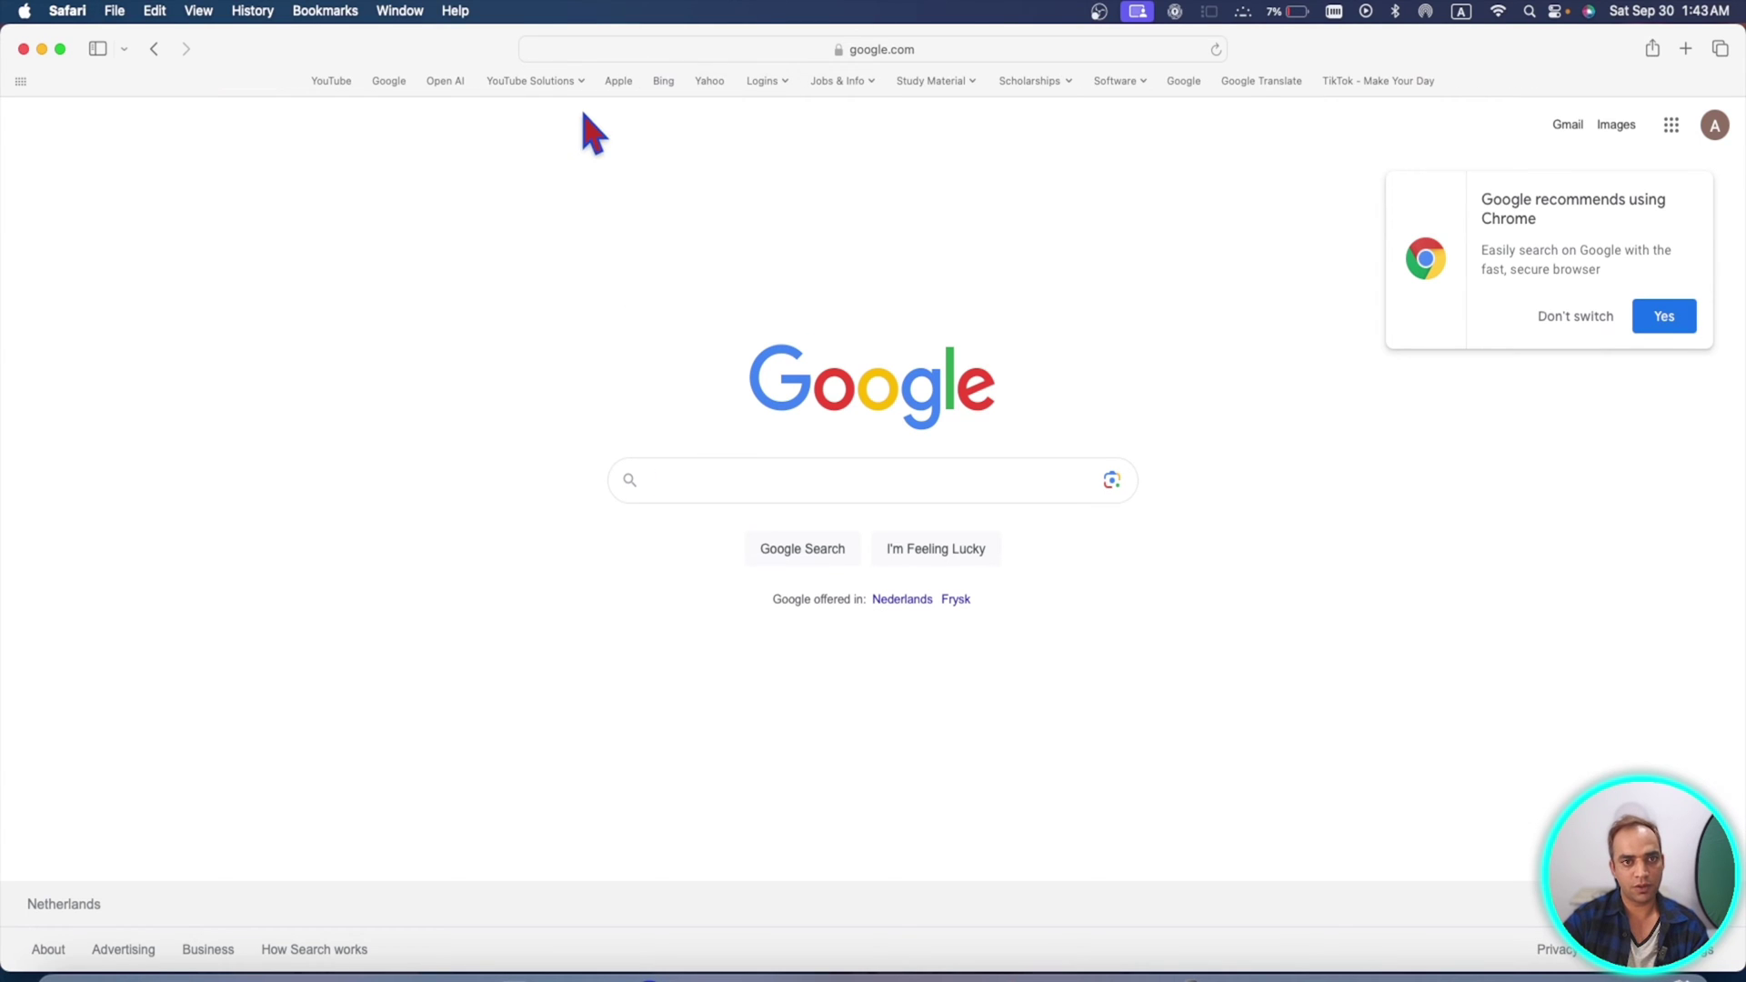
{"action": "right_click", "coordinate": [611, 83]}
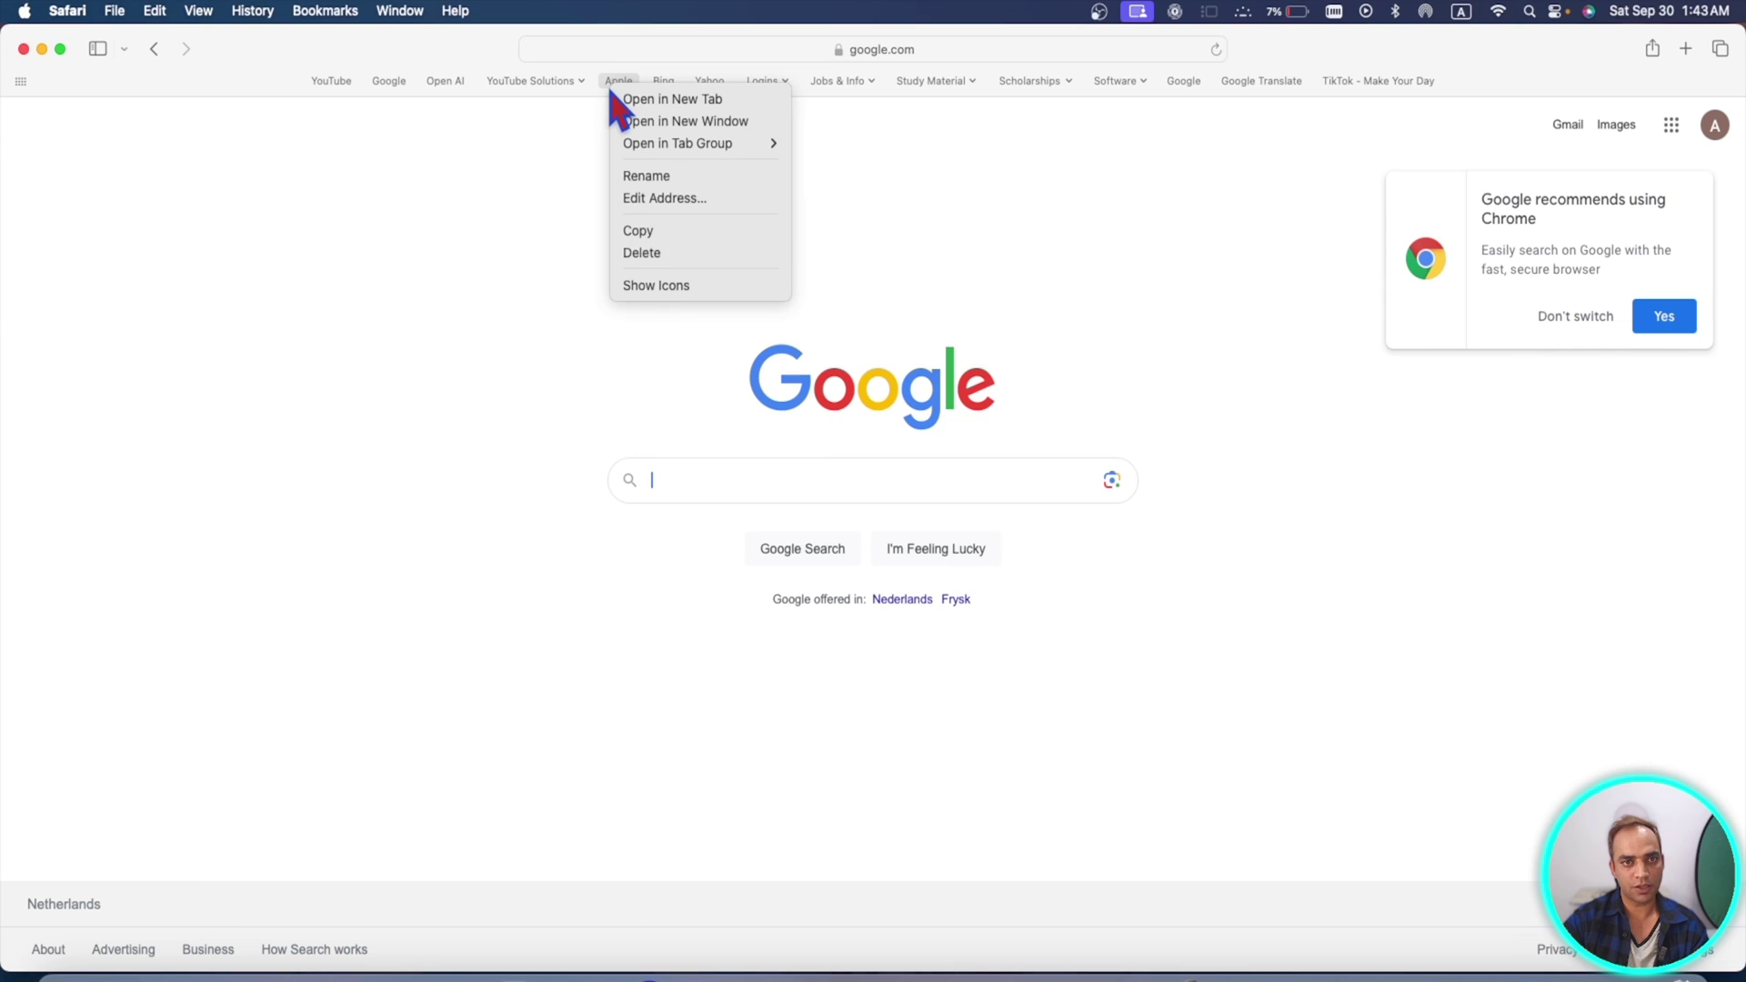
{"action": "left_click", "coordinate": [673, 286]}
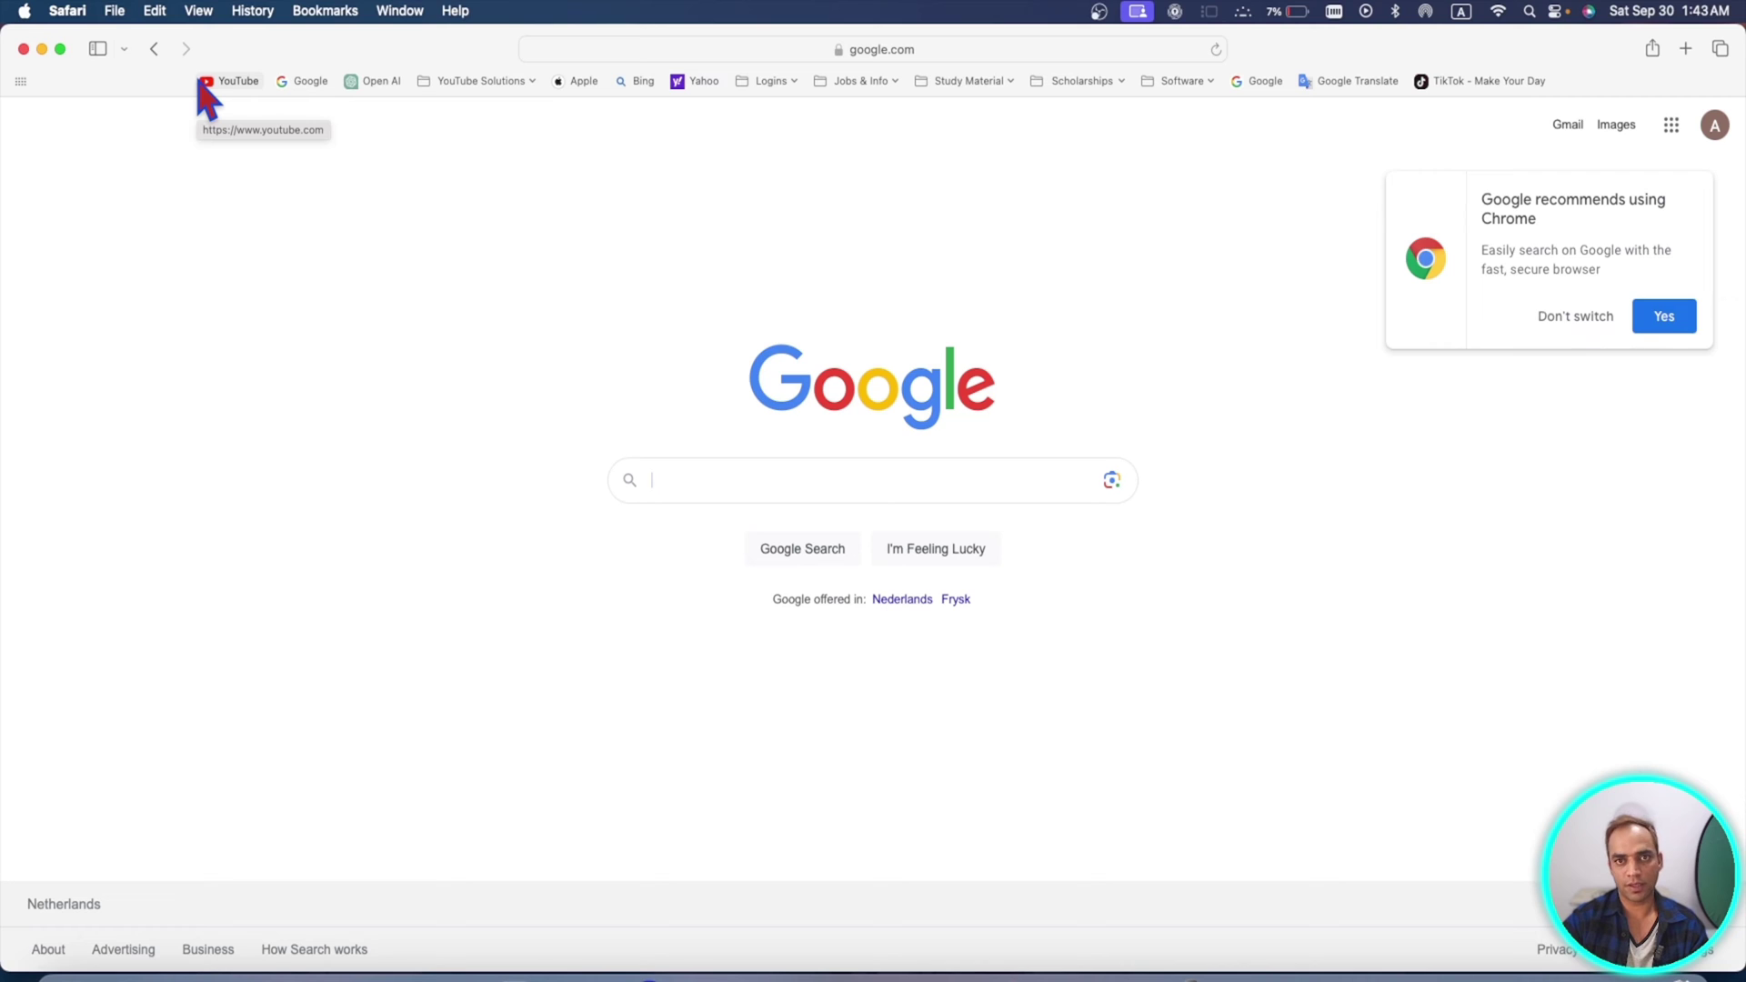
- In Settings > Profiles, start using profiles and create a blue profile named 'Business'
{"action": "left_click", "coordinate": [67, 11]}
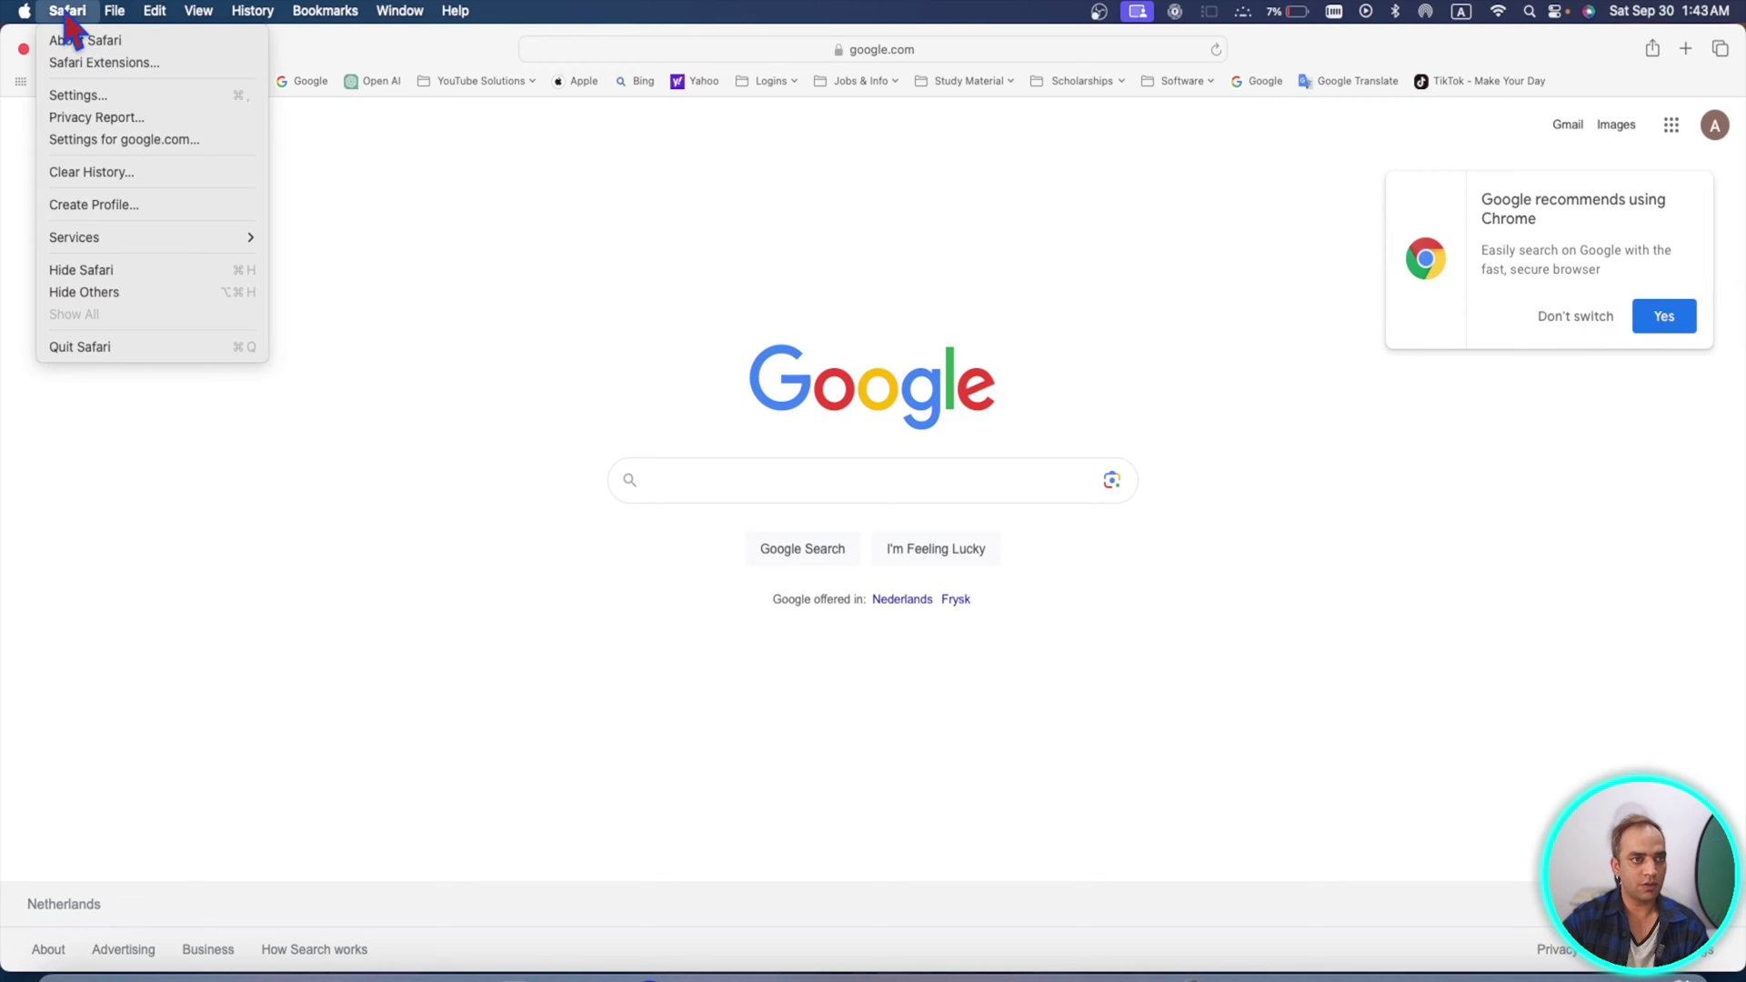
{"action": "left_click", "coordinate": [80, 94]}
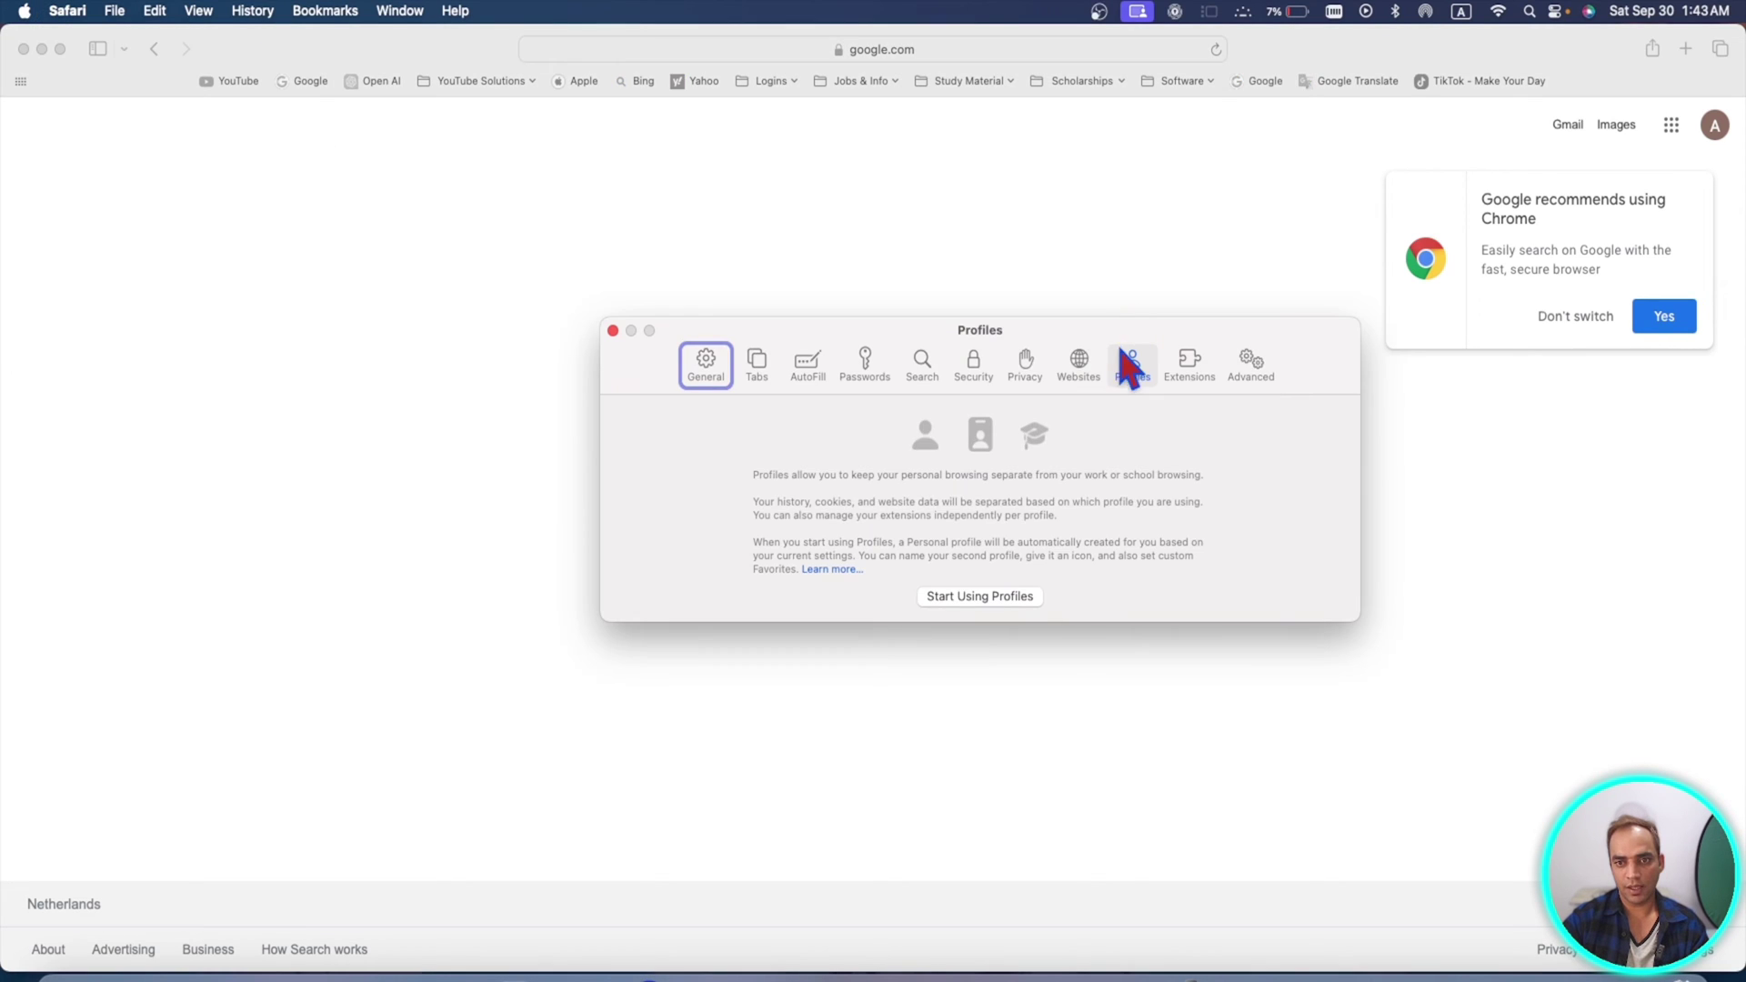
{"action": "left_click", "coordinate": [967, 598]}
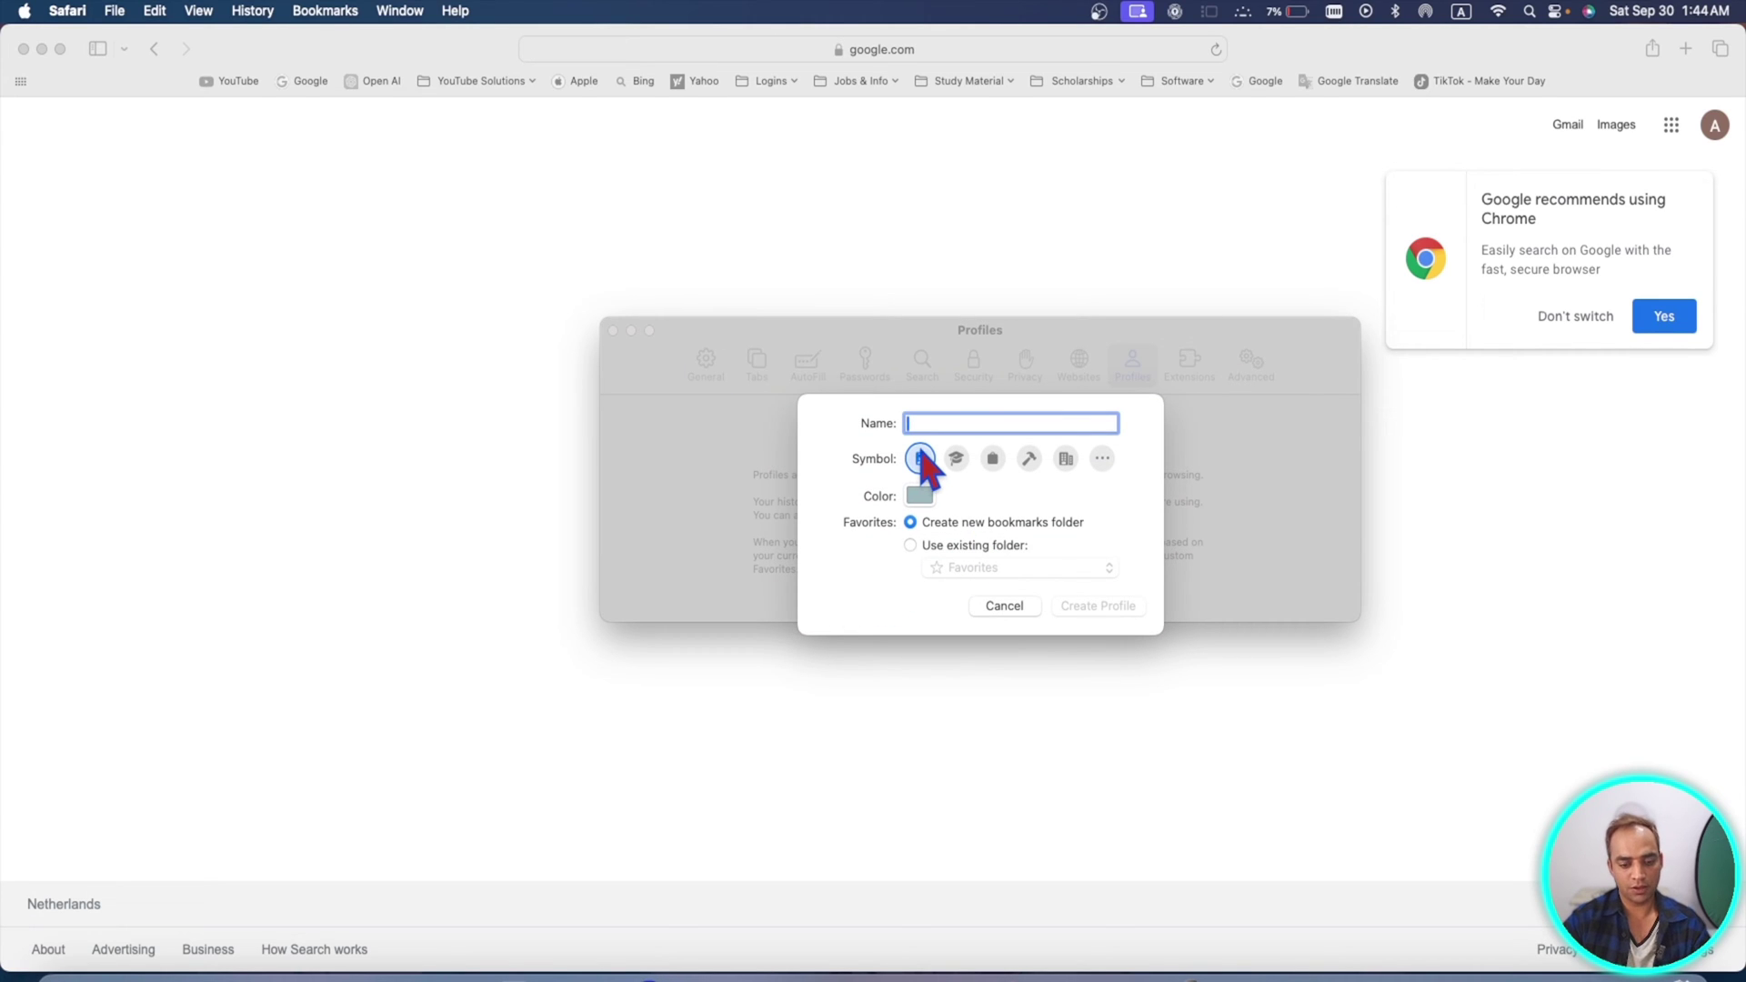
{"action": "type", "text": "Business"}
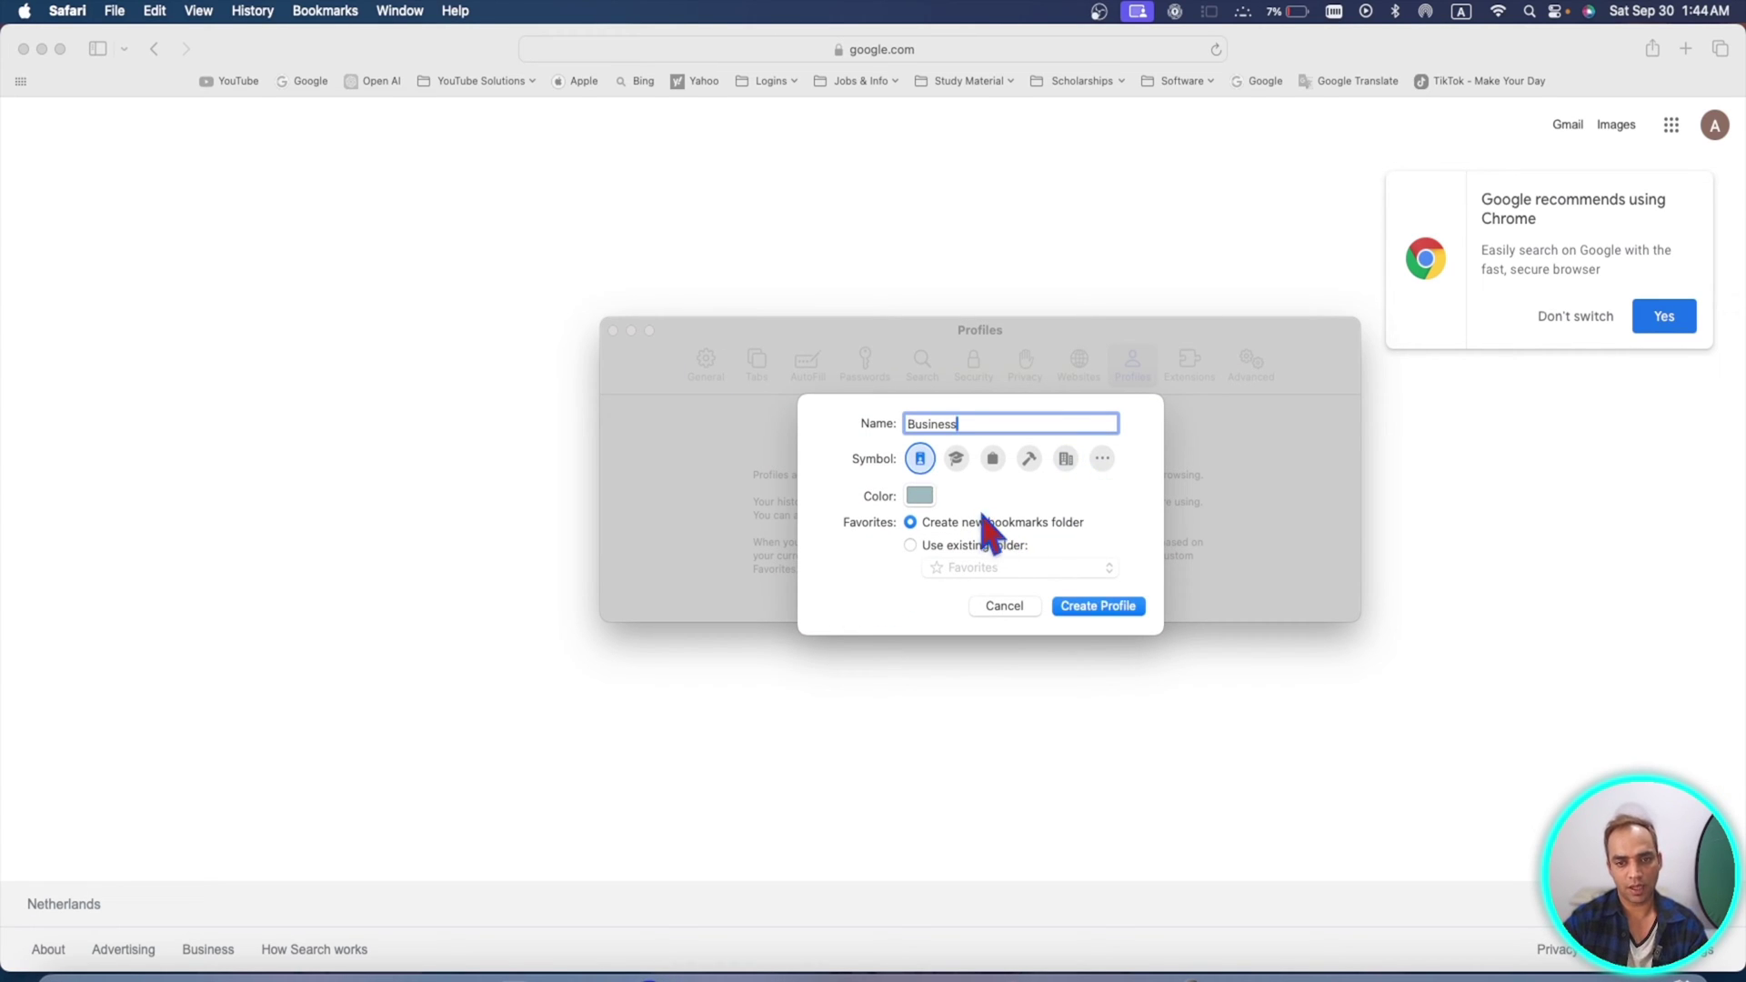
{"action": "left_click", "coordinate": [917, 496]}
{"action": "left_click", "coordinate": [944, 606]}
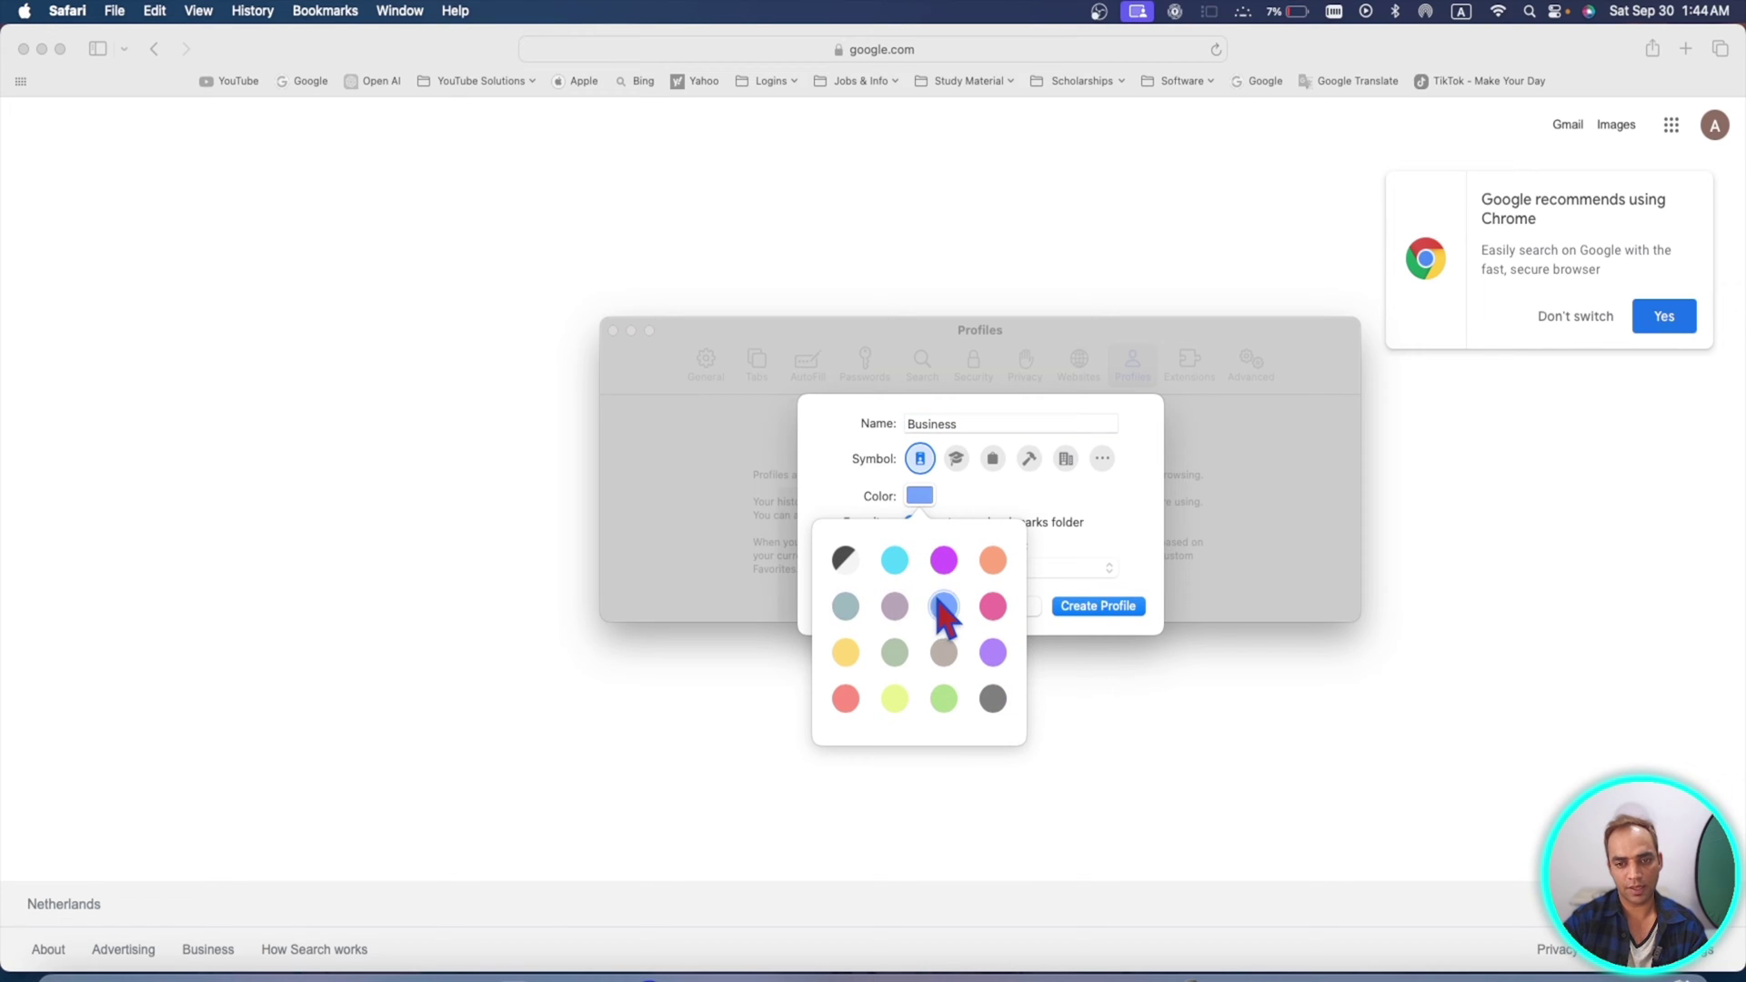
{"action": "left_click", "coordinate": [1103, 609]}
{"action": "left_click", "coordinate": [1111, 607]}
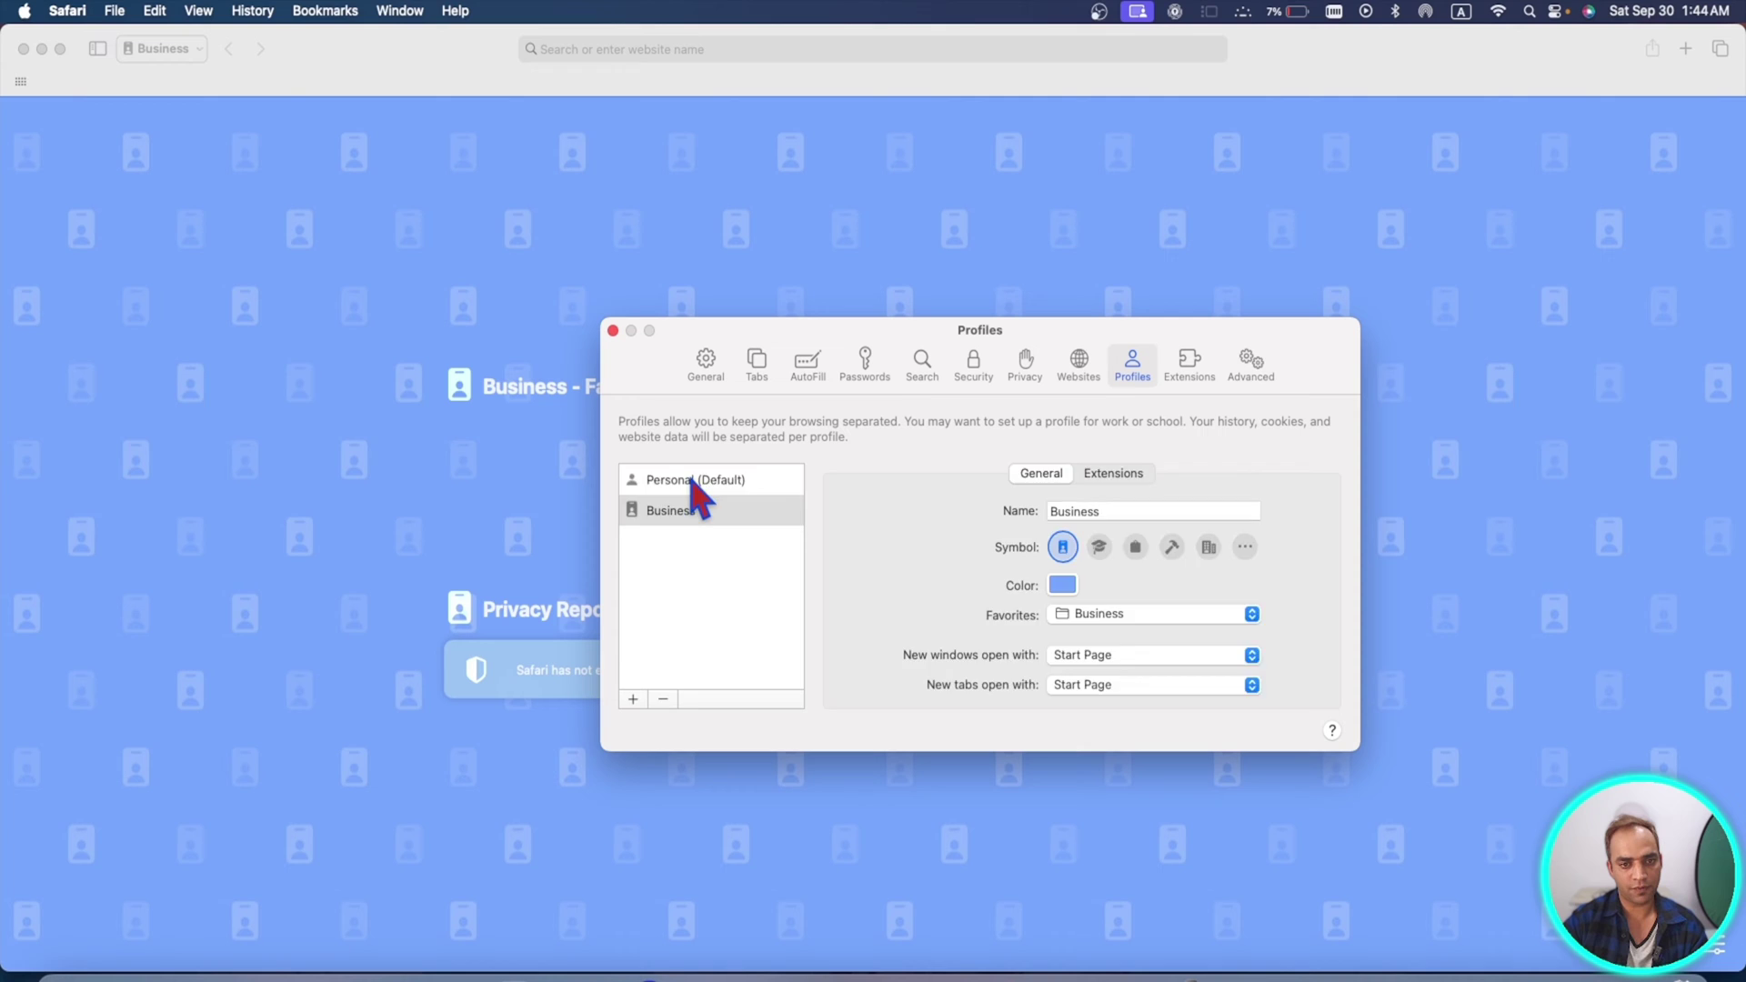
- Create a new dark grey profile named 'Test'
{"action": "left_click", "coordinate": [694, 482]}
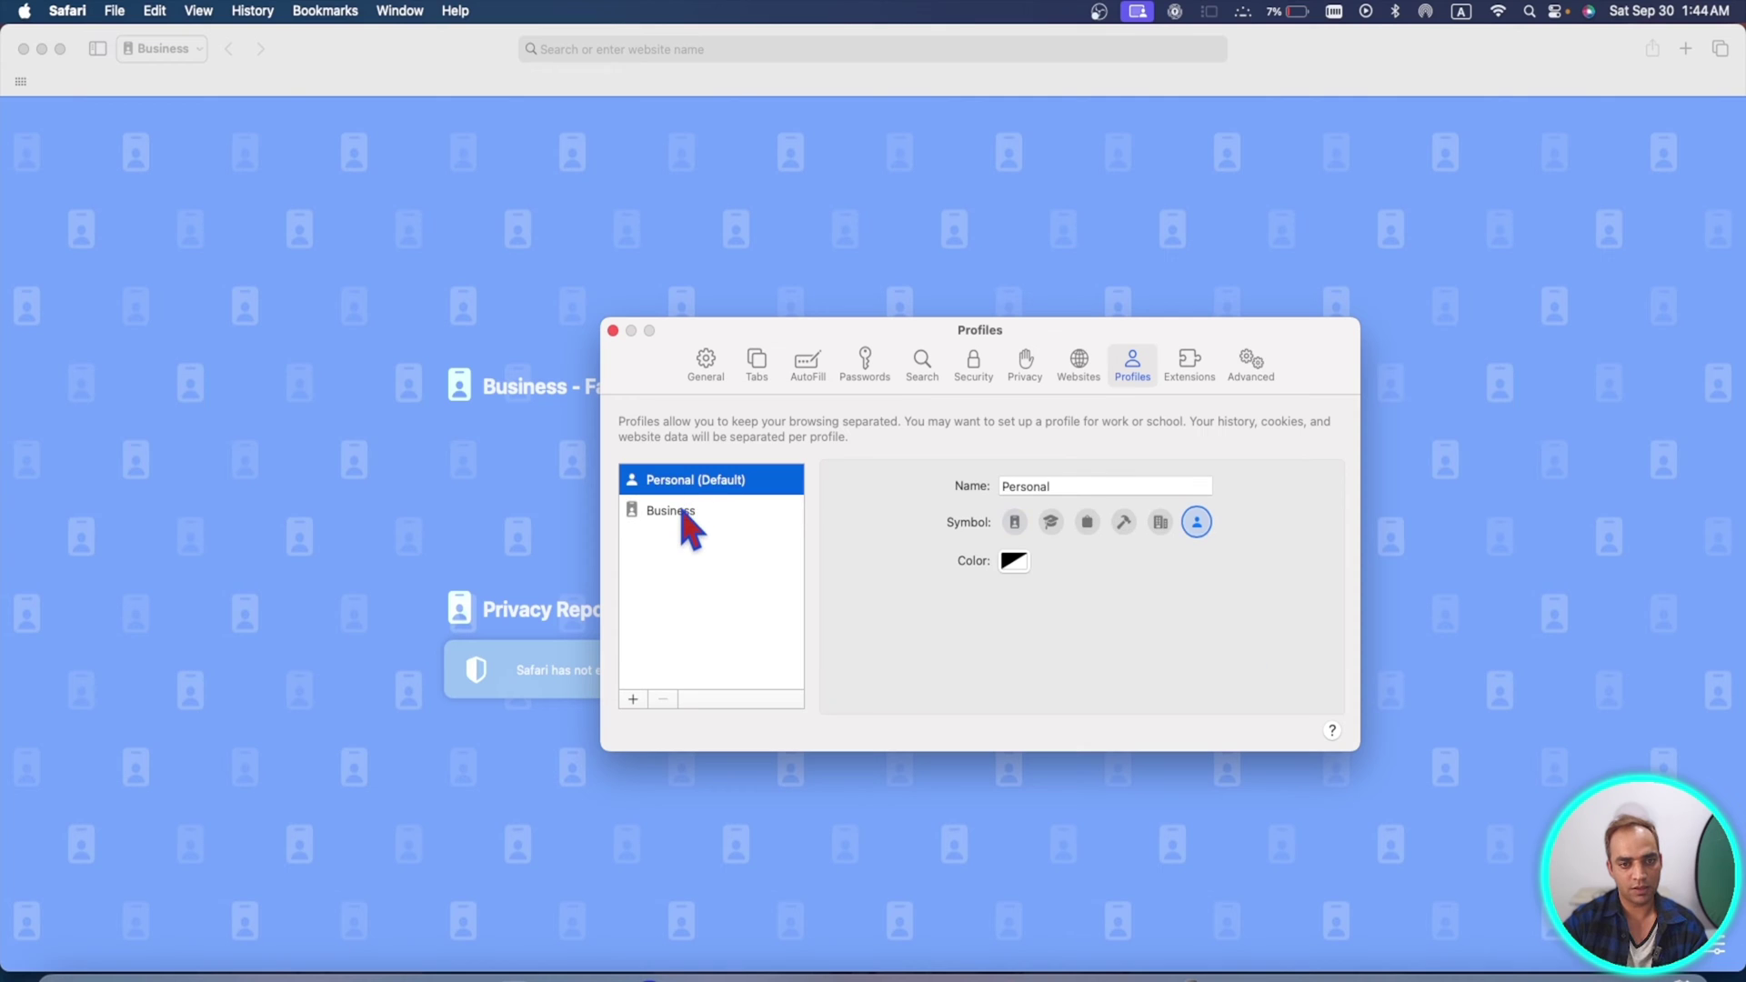
{"action": "left_click", "coordinate": [689, 512]}
{"action": "left_click", "coordinate": [634, 700]}
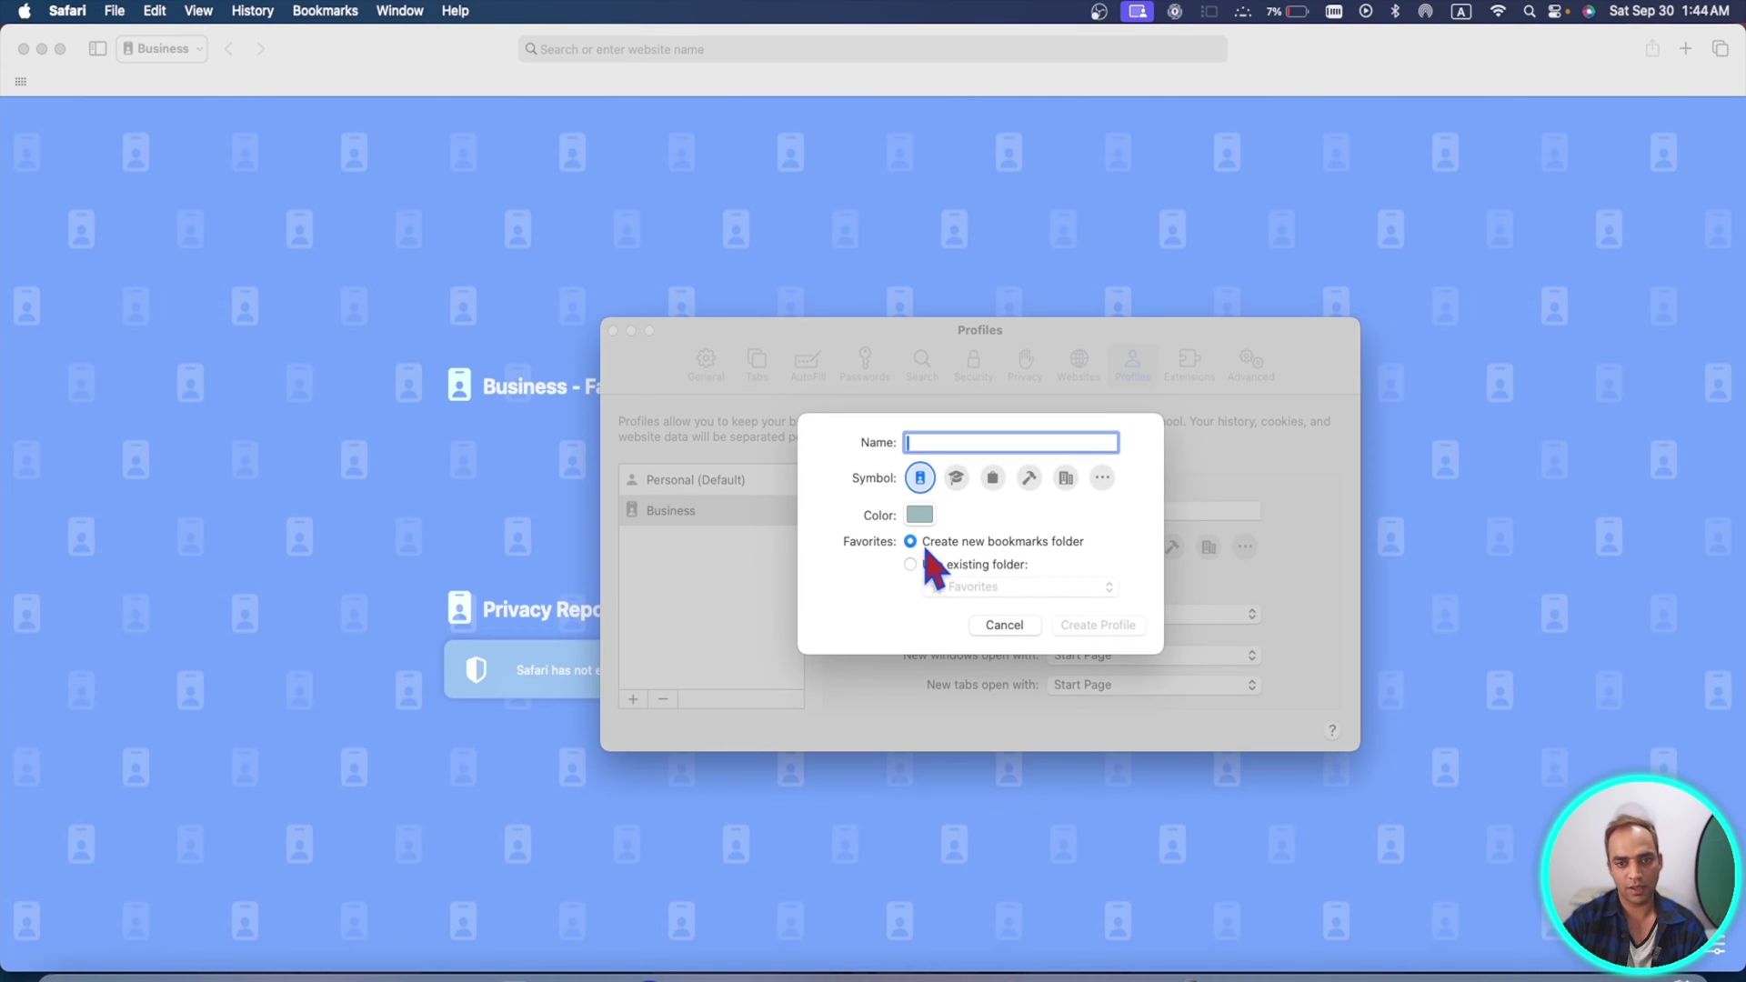
{"action": "type", "text": "Test"}
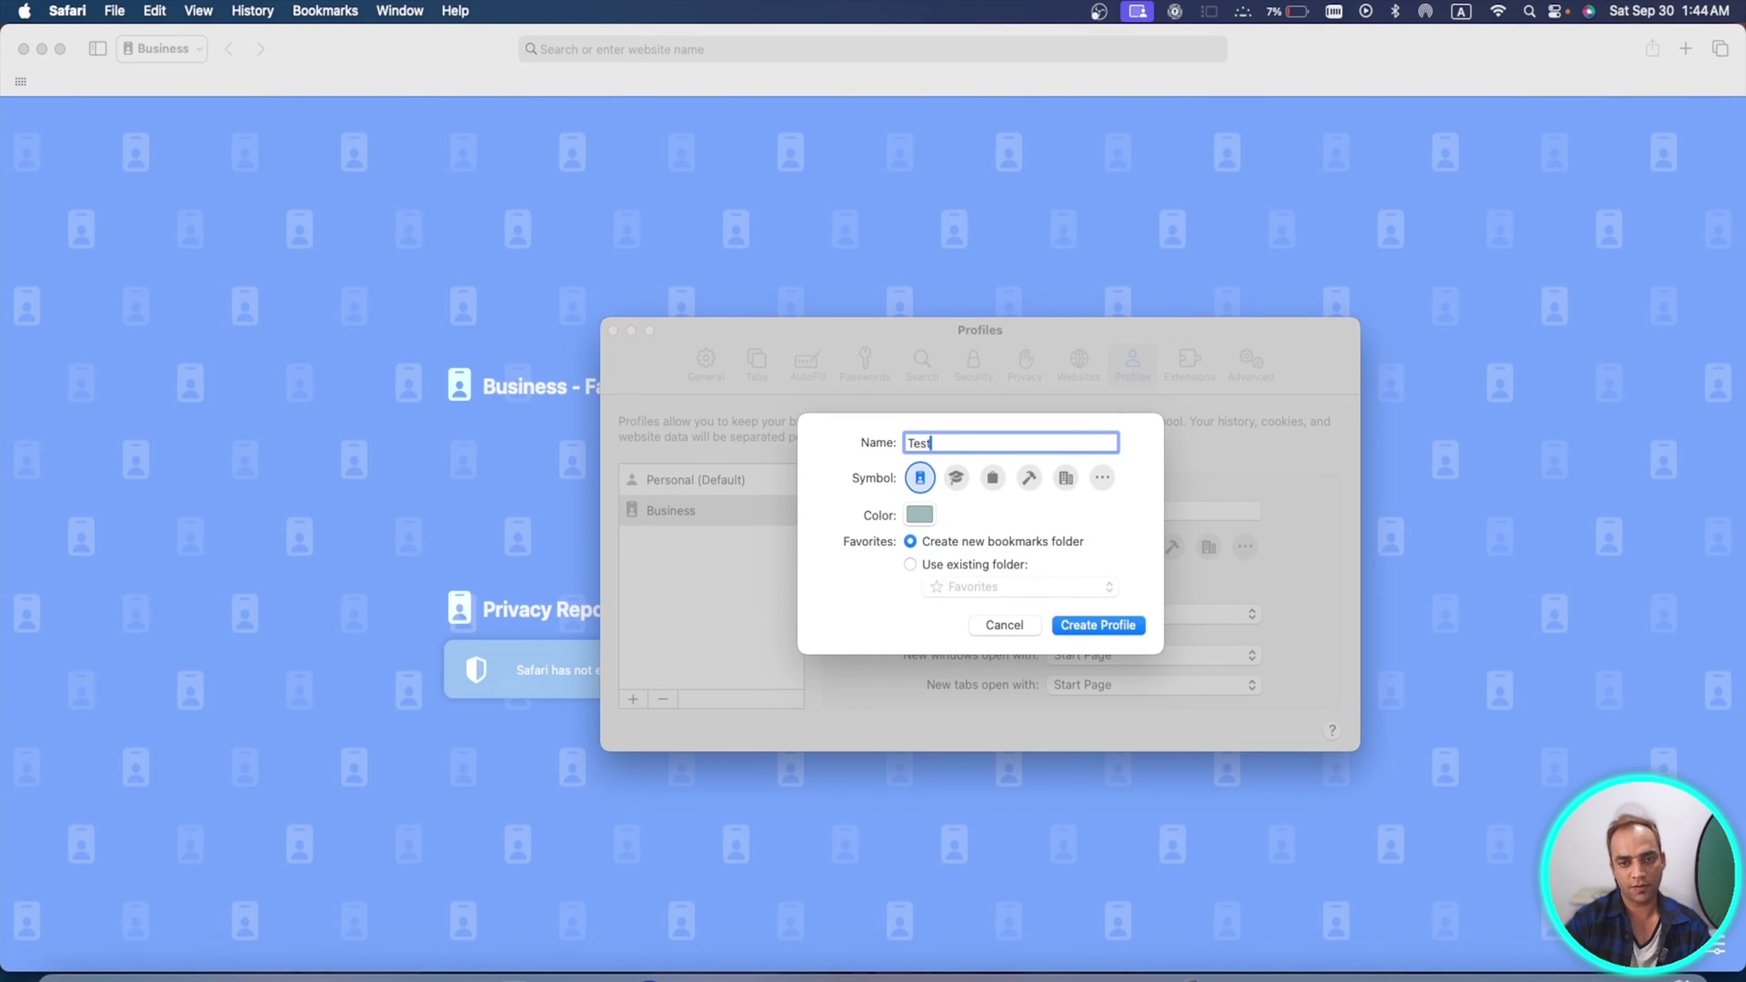
{"action": "left_click", "coordinate": [919, 514]}
{"action": "left_click", "coordinate": [992, 717]}
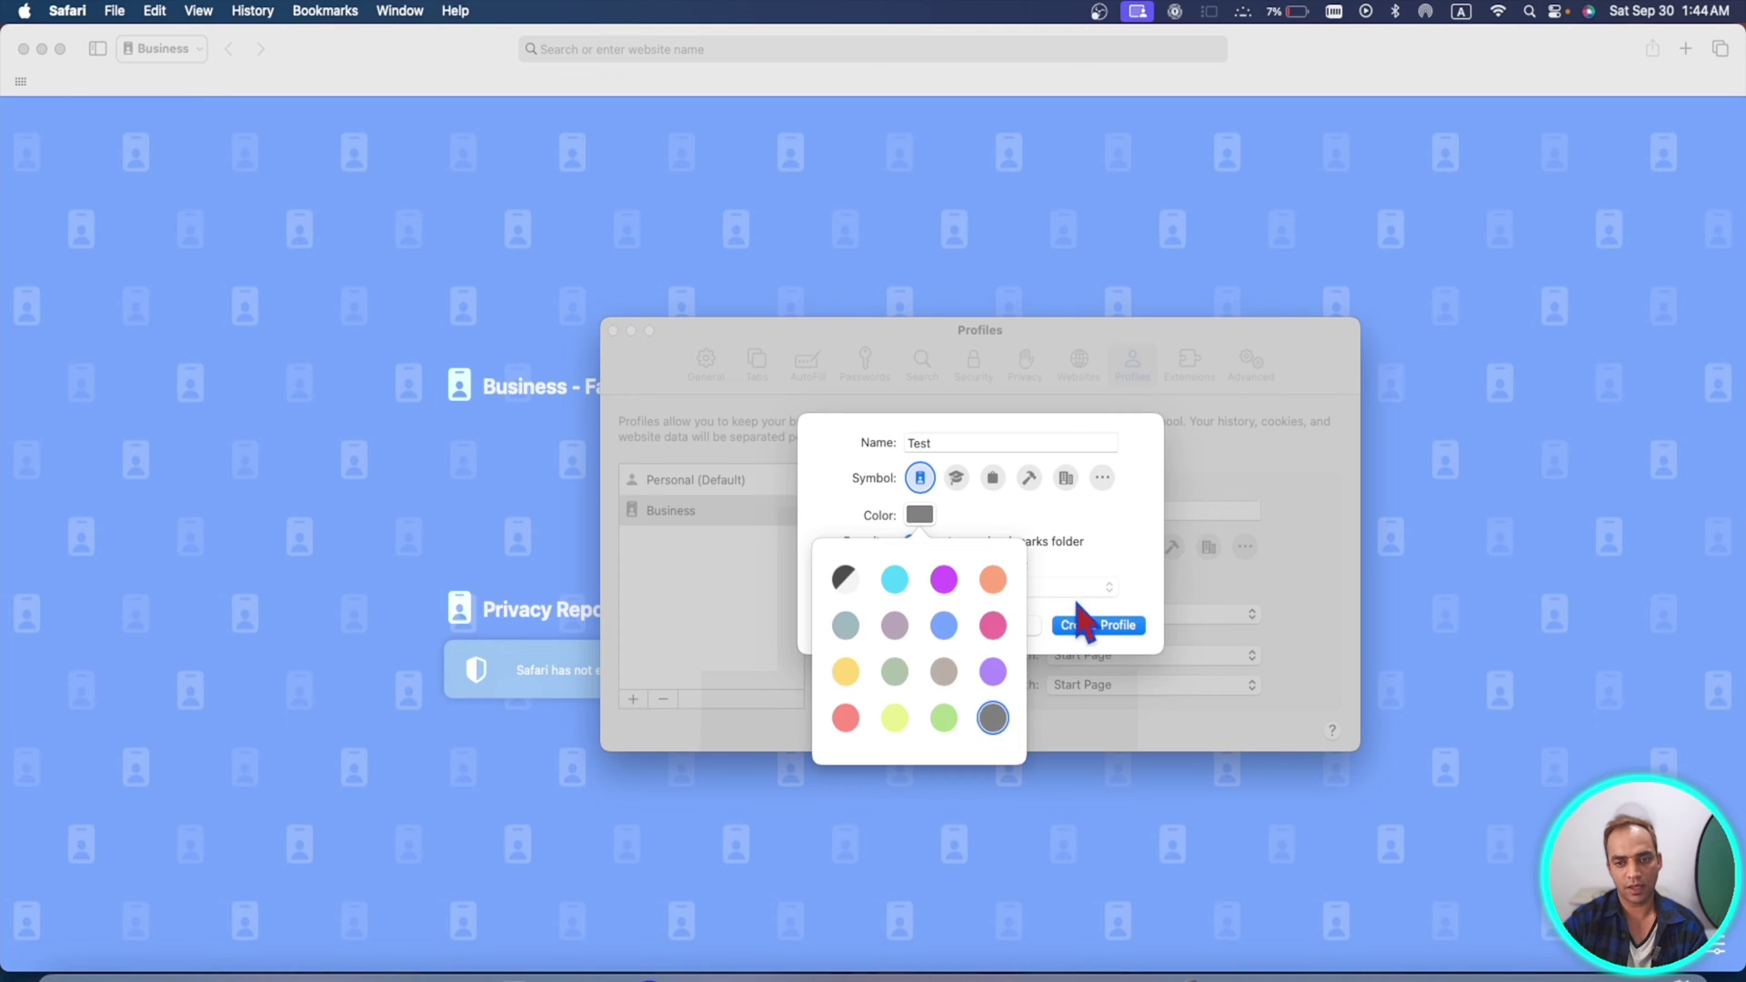
{"action": "left_click", "coordinate": [1141, 626]}
{"action": "left_click", "coordinate": [1141, 625]}
- Create a pink profile named 'Workplace' and close the Settings window
{"action": "left_click", "coordinate": [633, 698]}
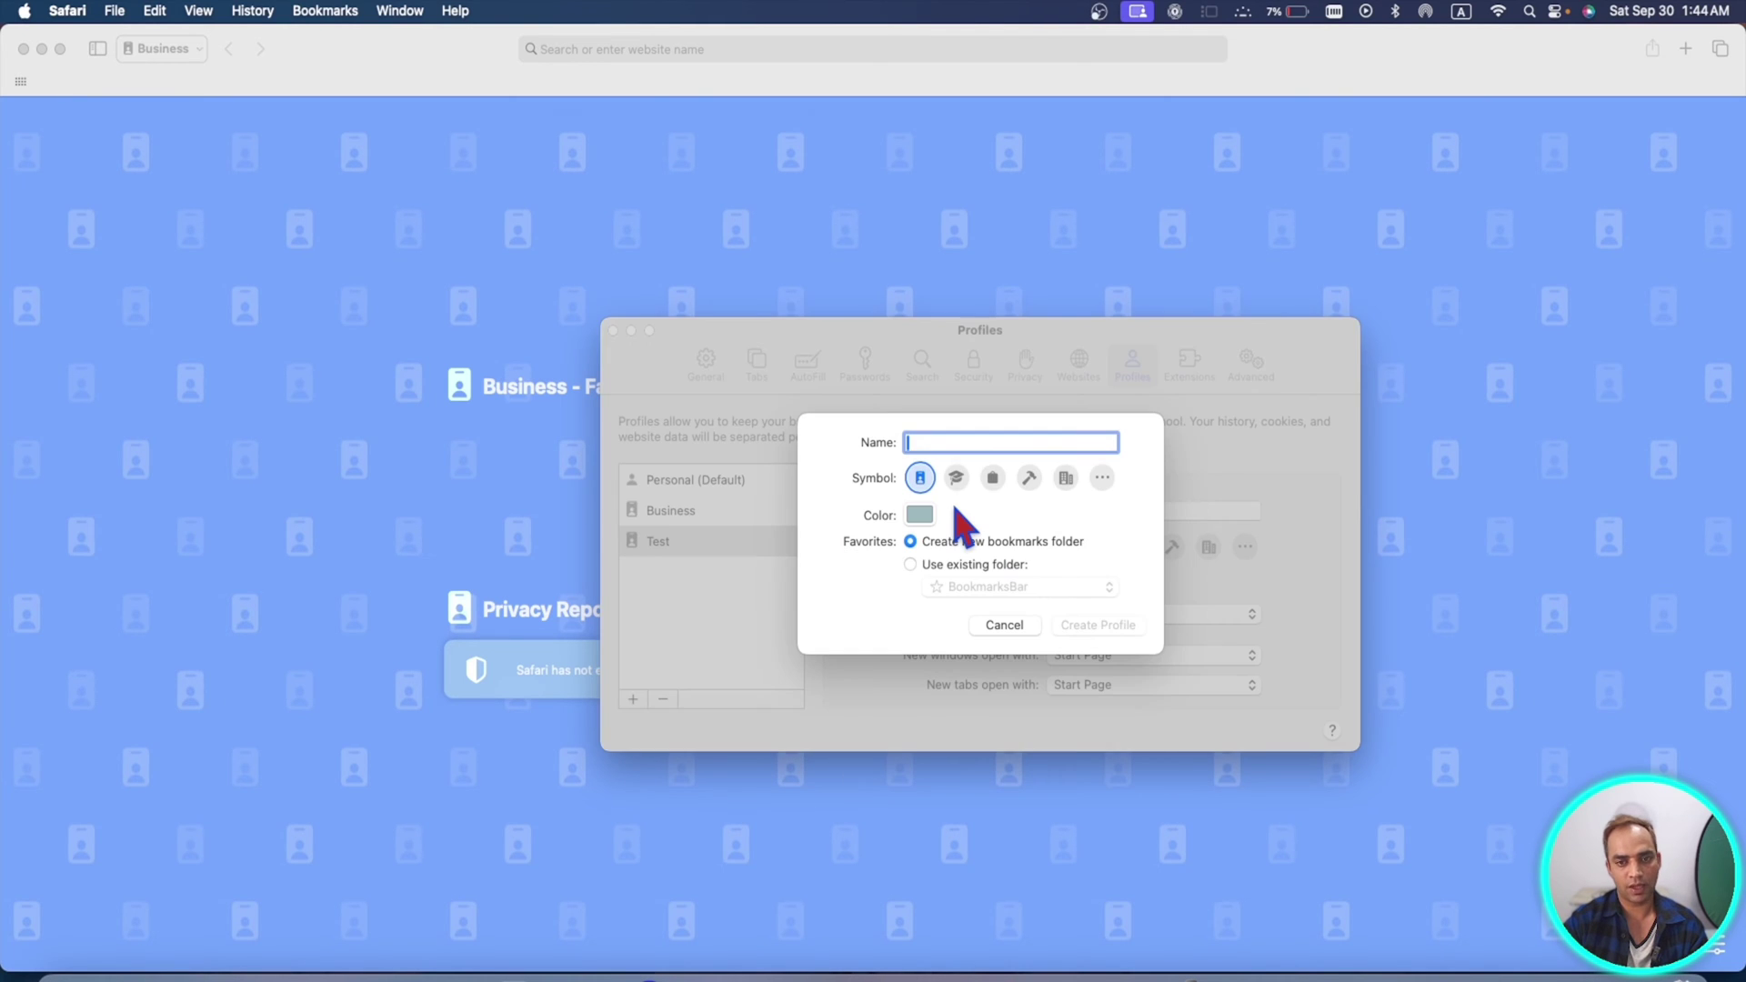
{"action": "type", "text": "W"}
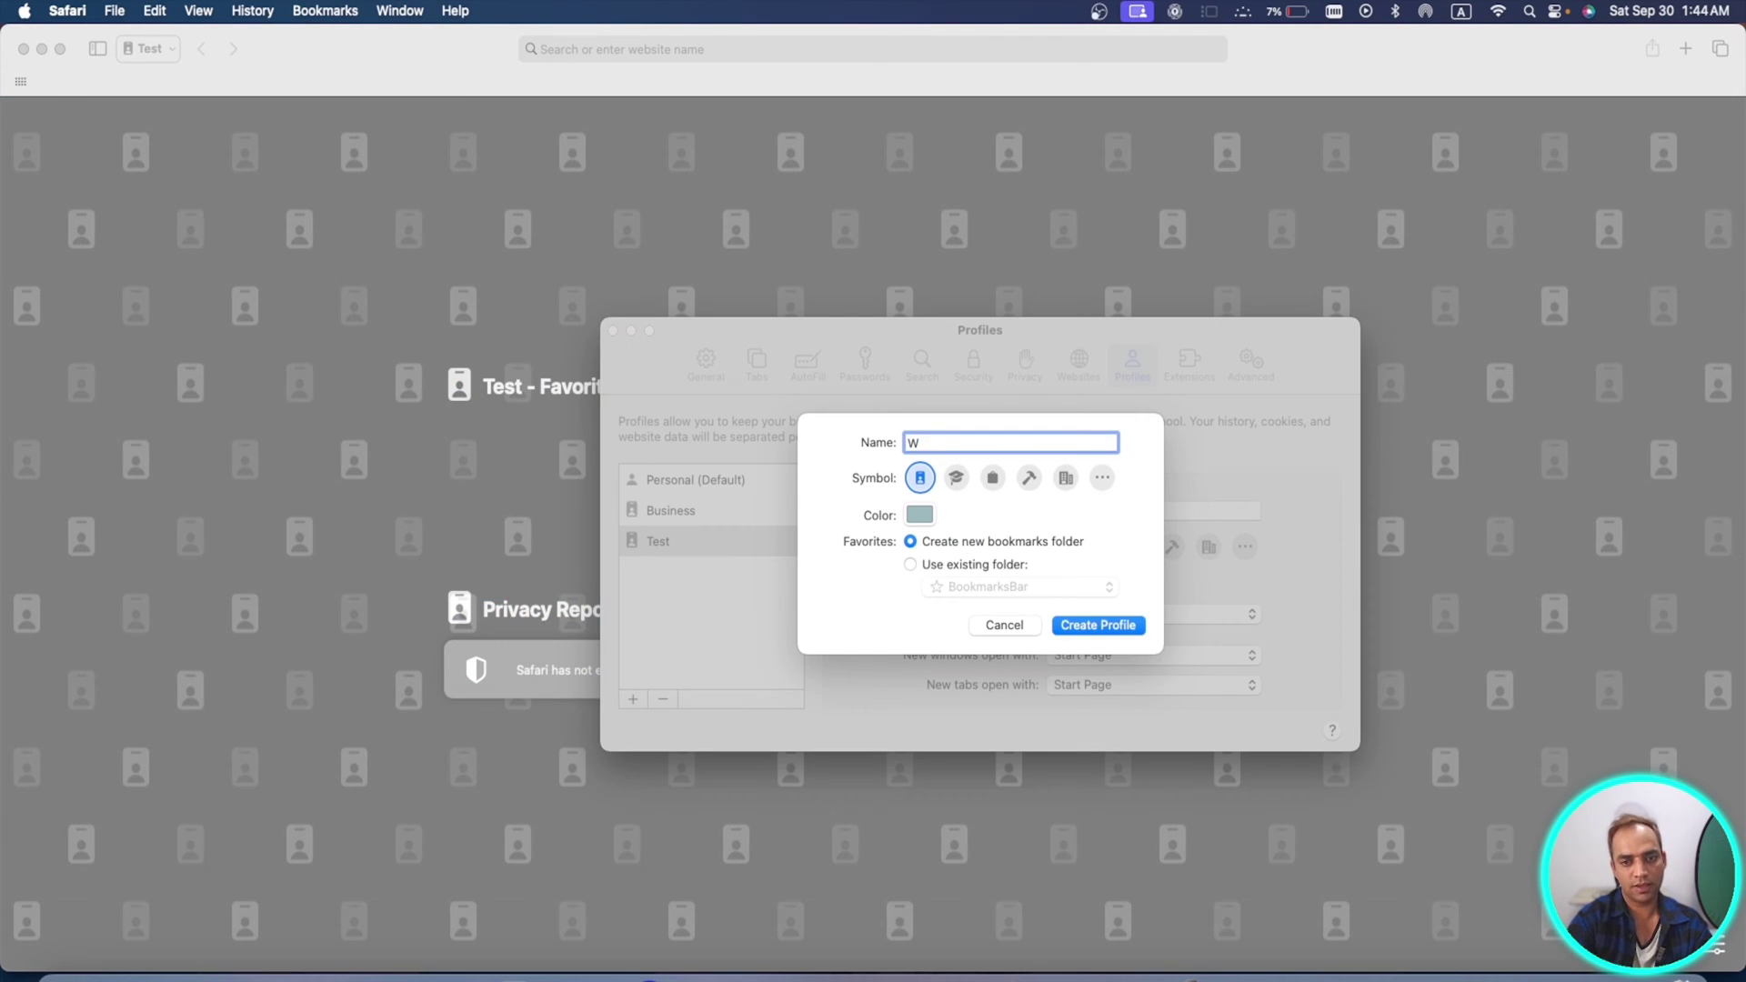
{"action": "type", "text": "orkplace"}
{"action": "left_click", "coordinate": [919, 515]}
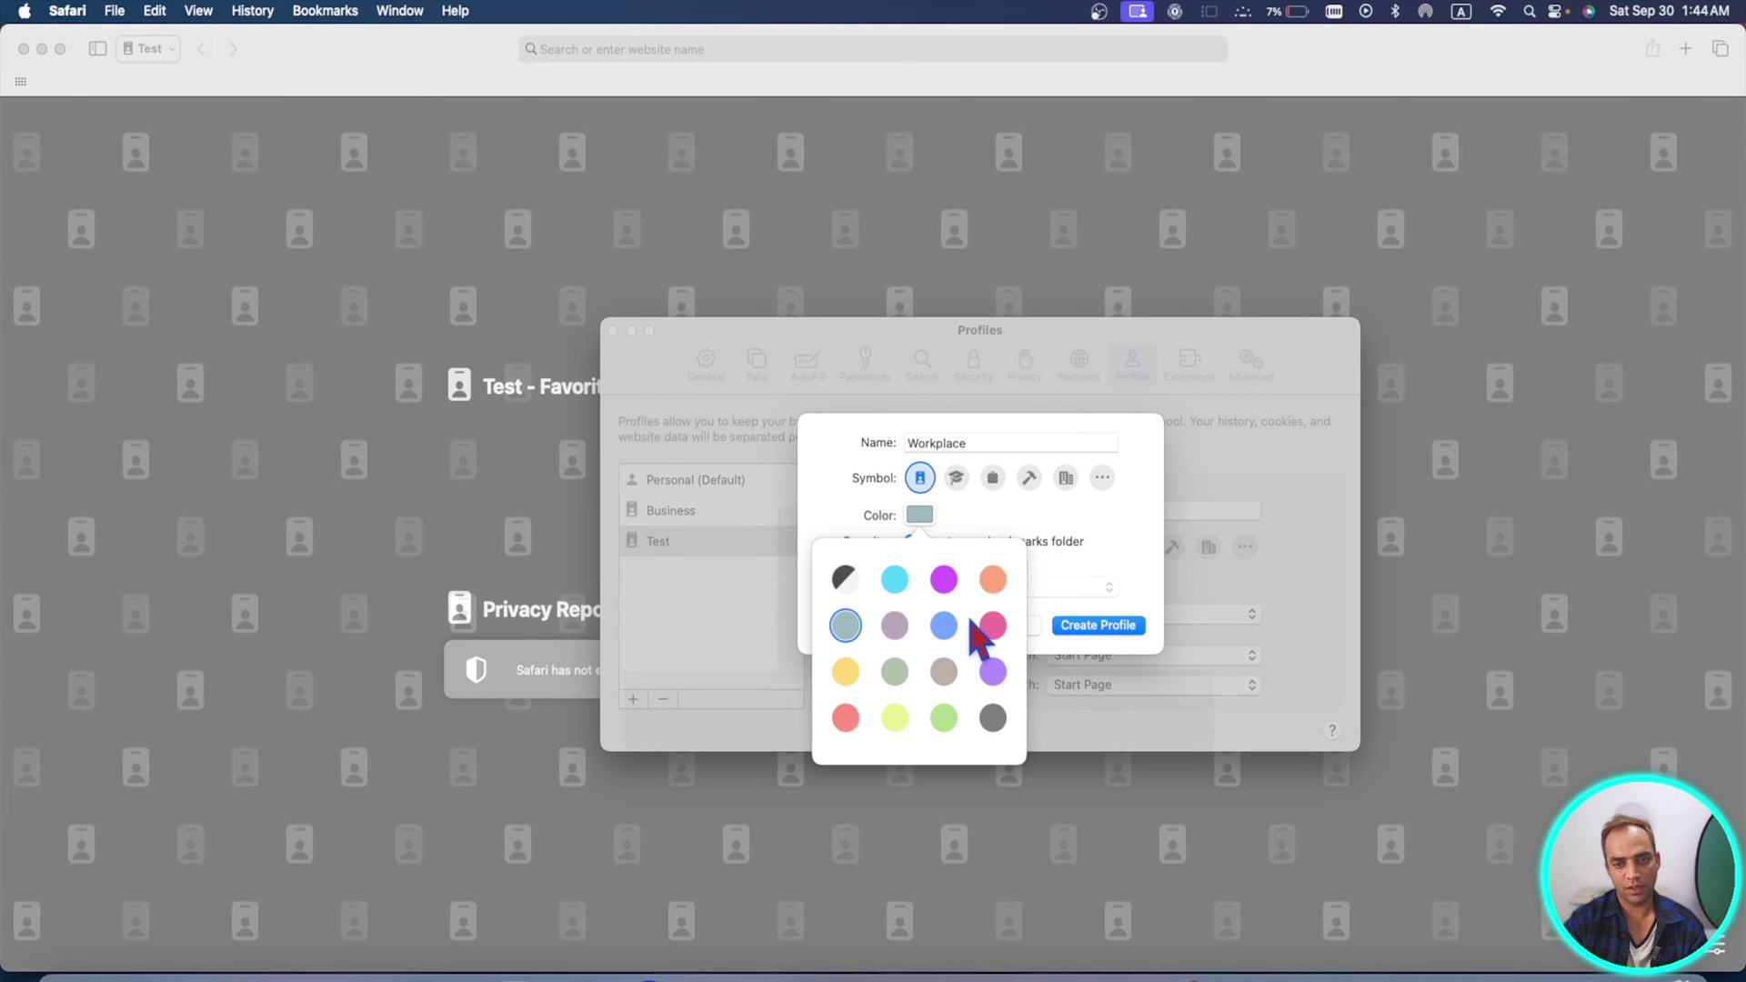
{"action": "left_click", "coordinate": [992, 625]}
{"action": "left_click", "coordinate": [1098, 625]}
{"action": "left_click", "coordinate": [1097, 625]}
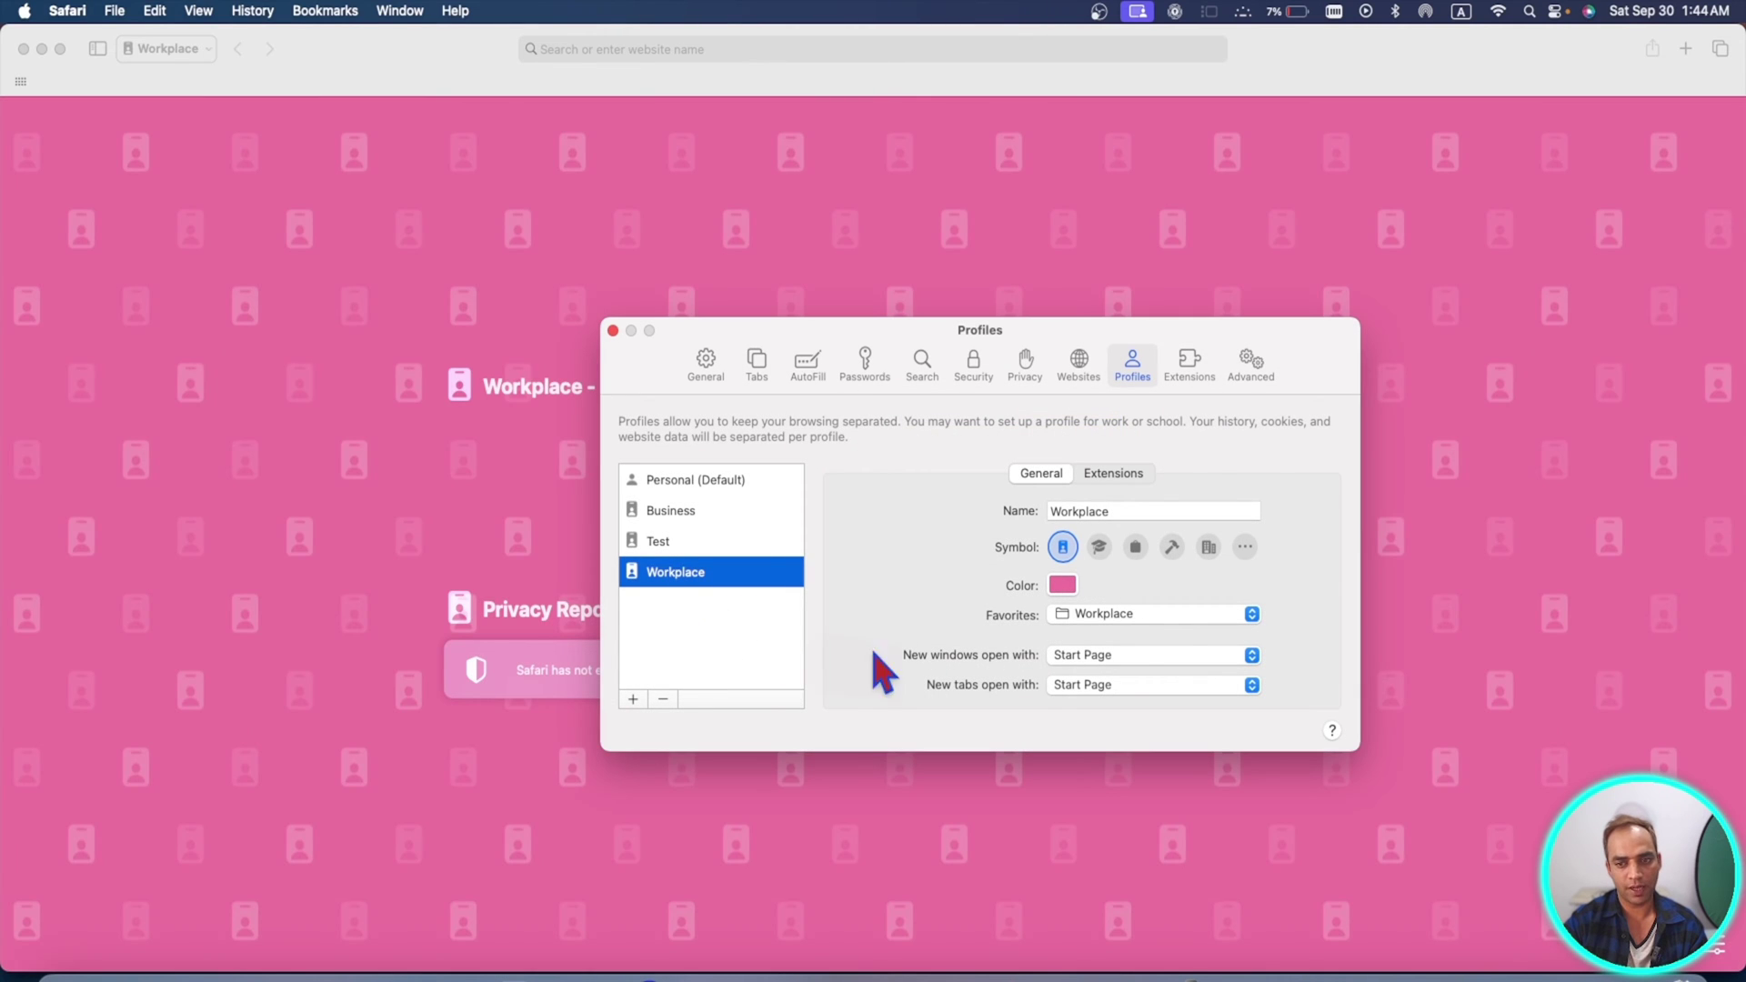
{"action": "left_click", "coordinate": [613, 330]}
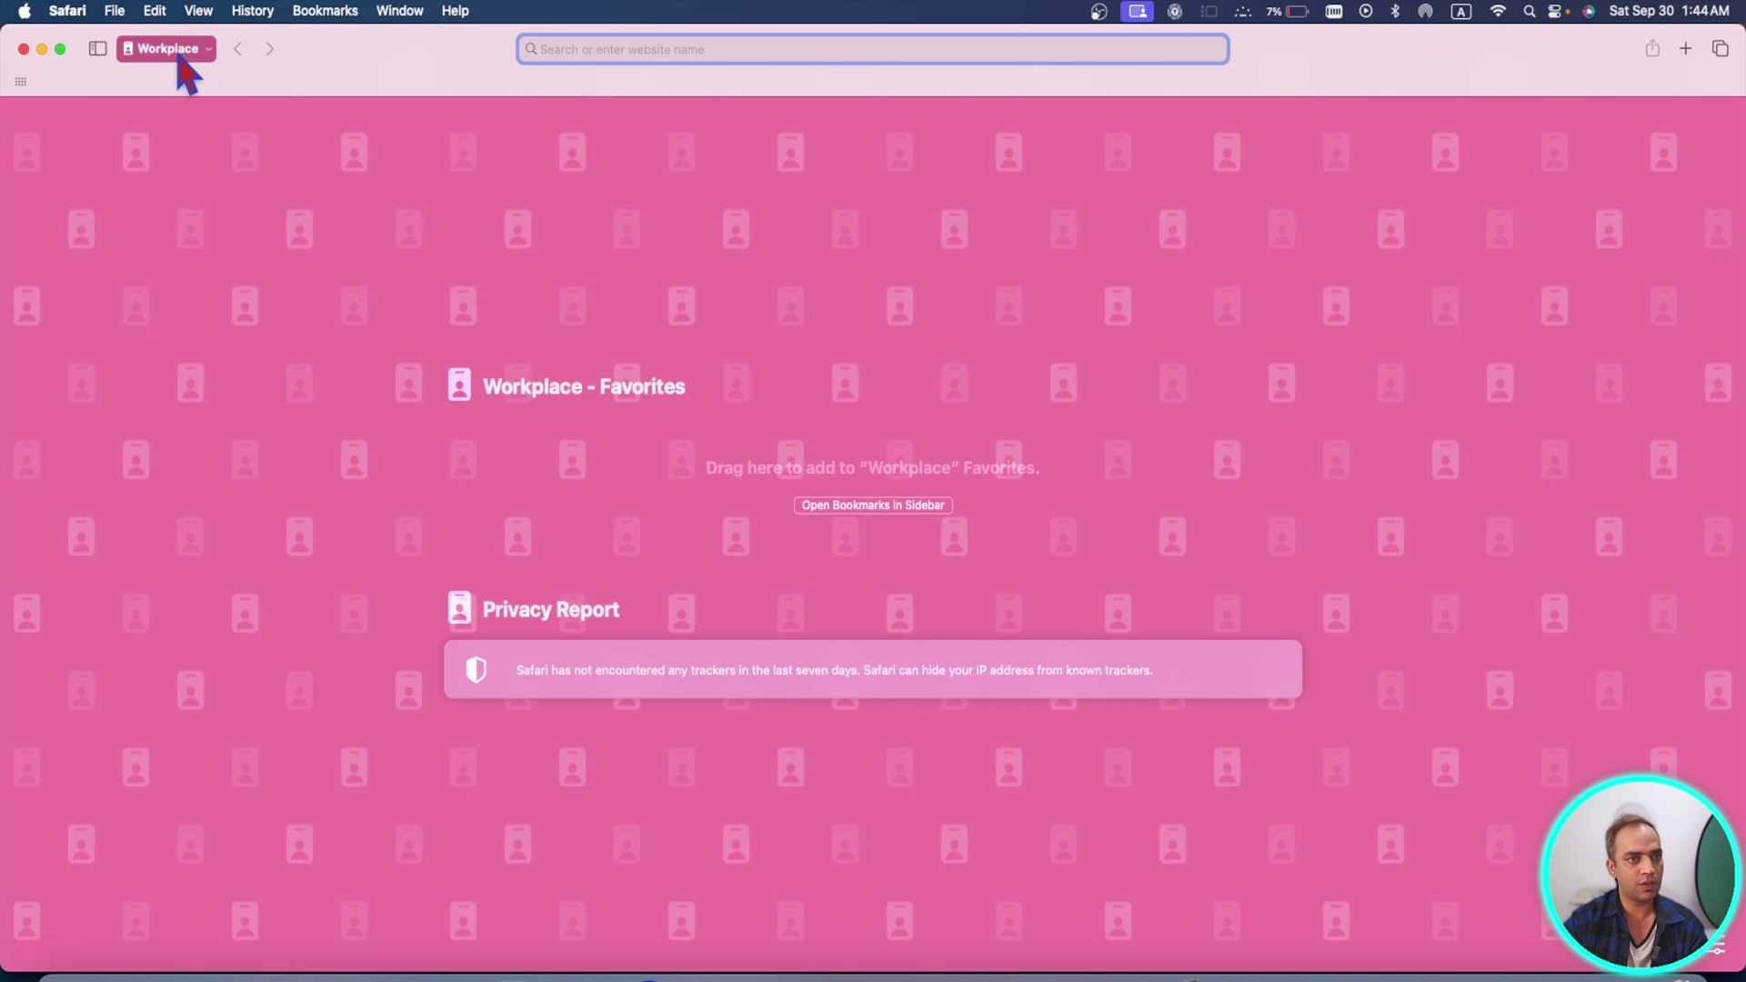
- Switch the window from Workplace to Business, then to the Personal profile
{"action": "left_click", "coordinate": [169, 51]}
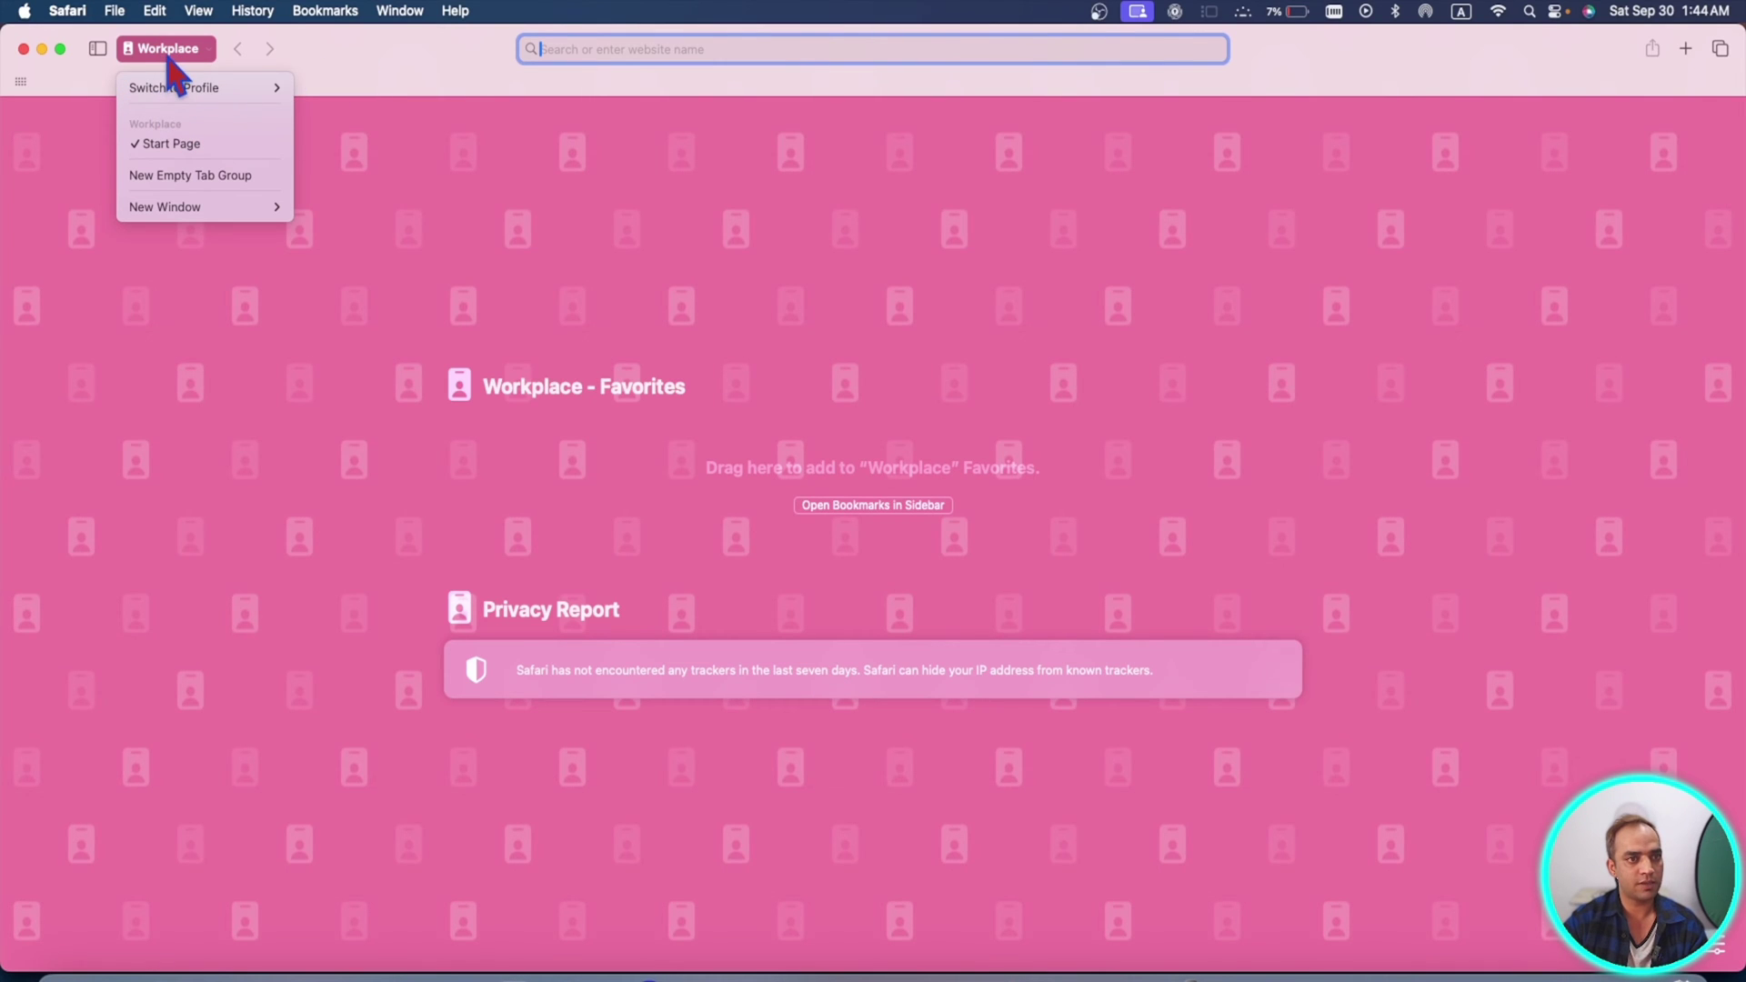
{"action": "mouse_move", "coordinate": [182, 88]}
{"action": "left_click", "coordinate": [355, 111]}
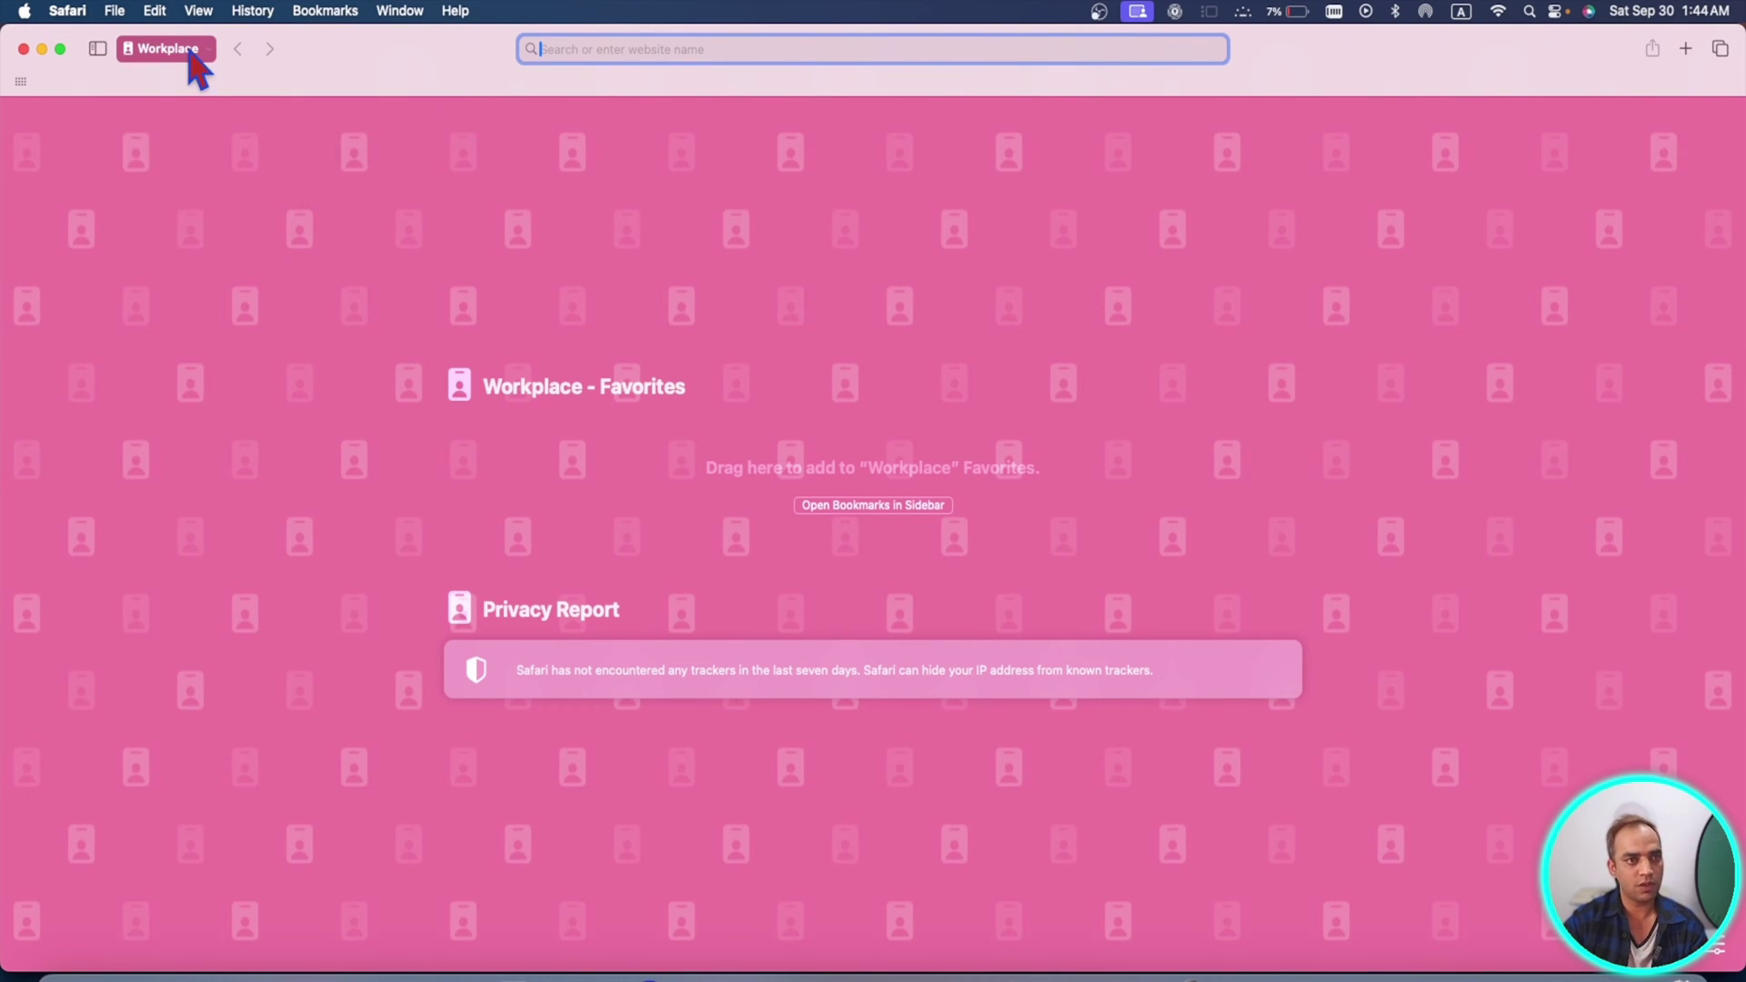
{"action": "left_click", "coordinate": [186, 57]}
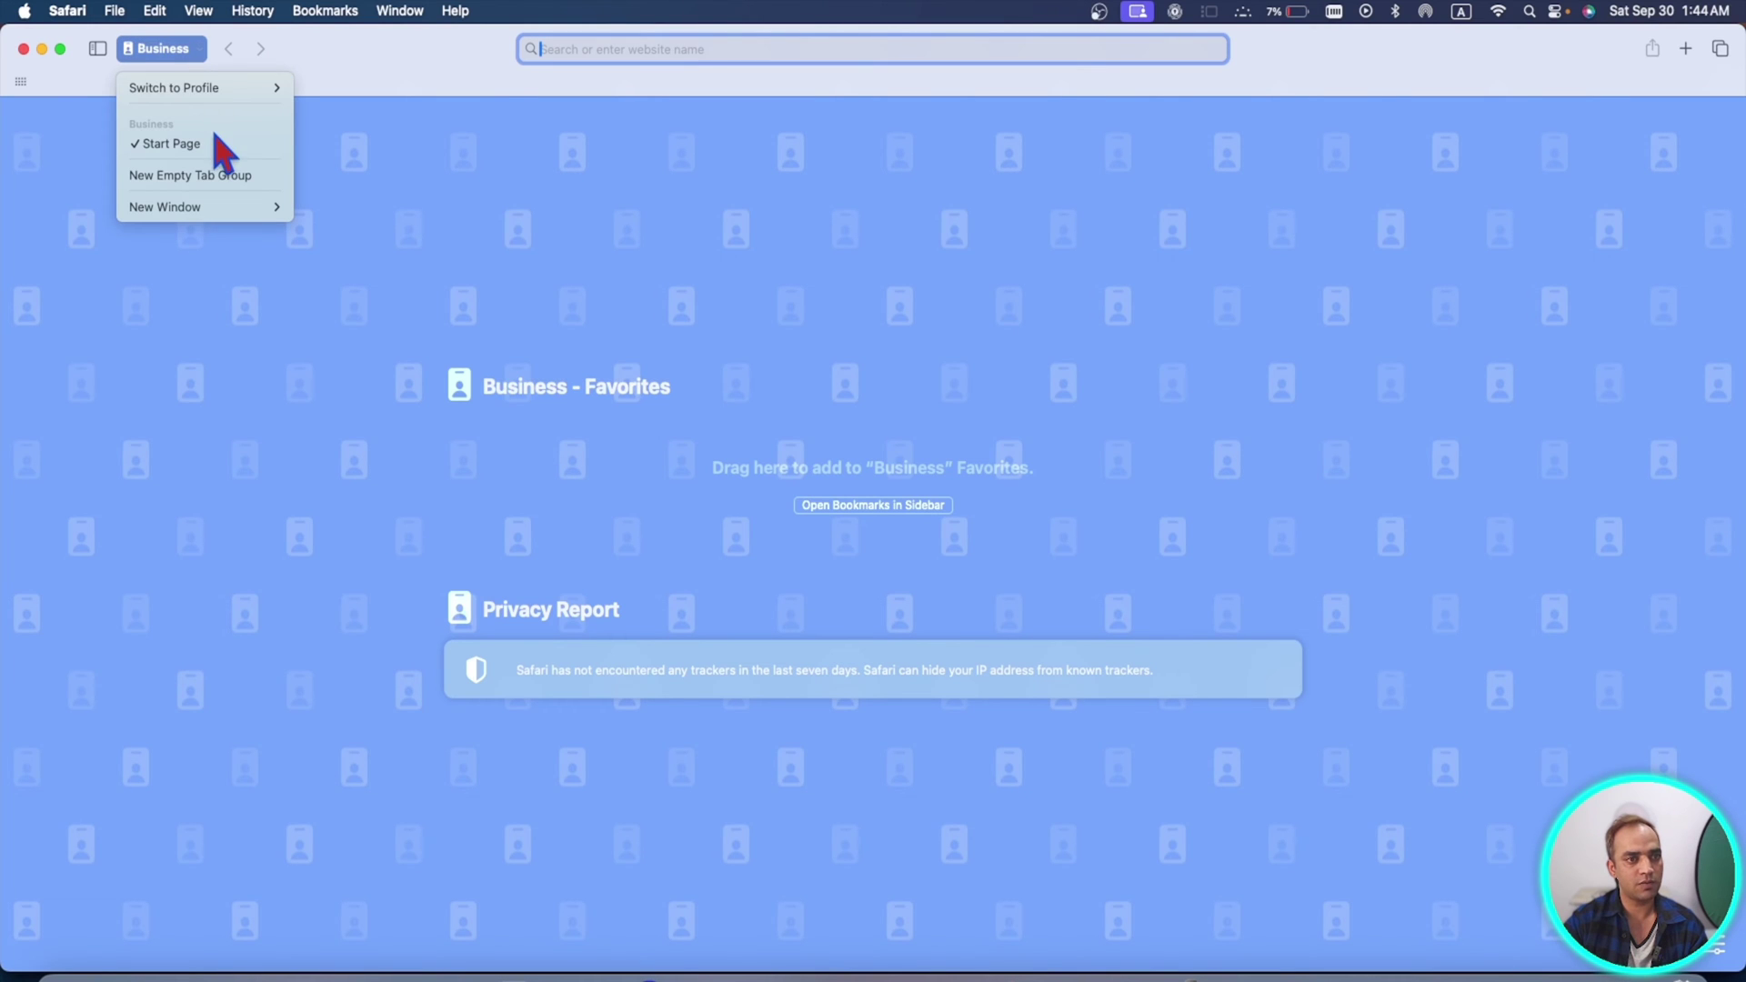
{"action": "mouse_move", "coordinate": [245, 88]}
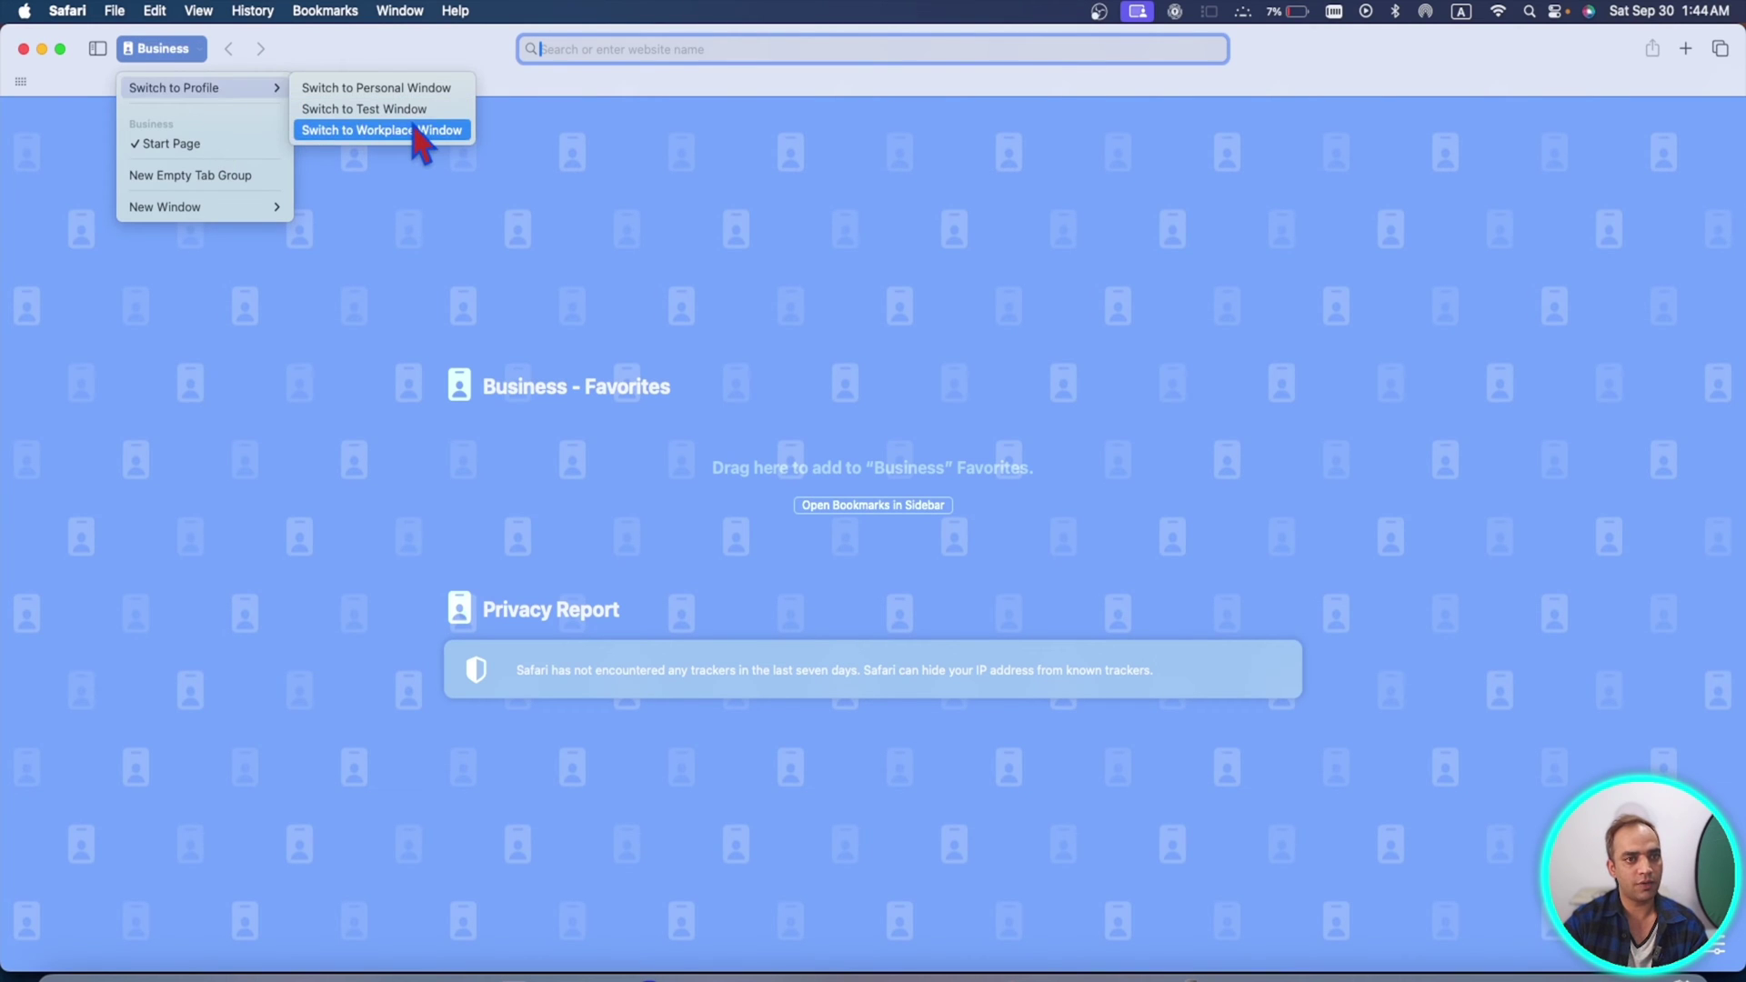
{"action": "left_click", "coordinate": [421, 130]}
{"action": "left_click", "coordinate": [168, 50]}
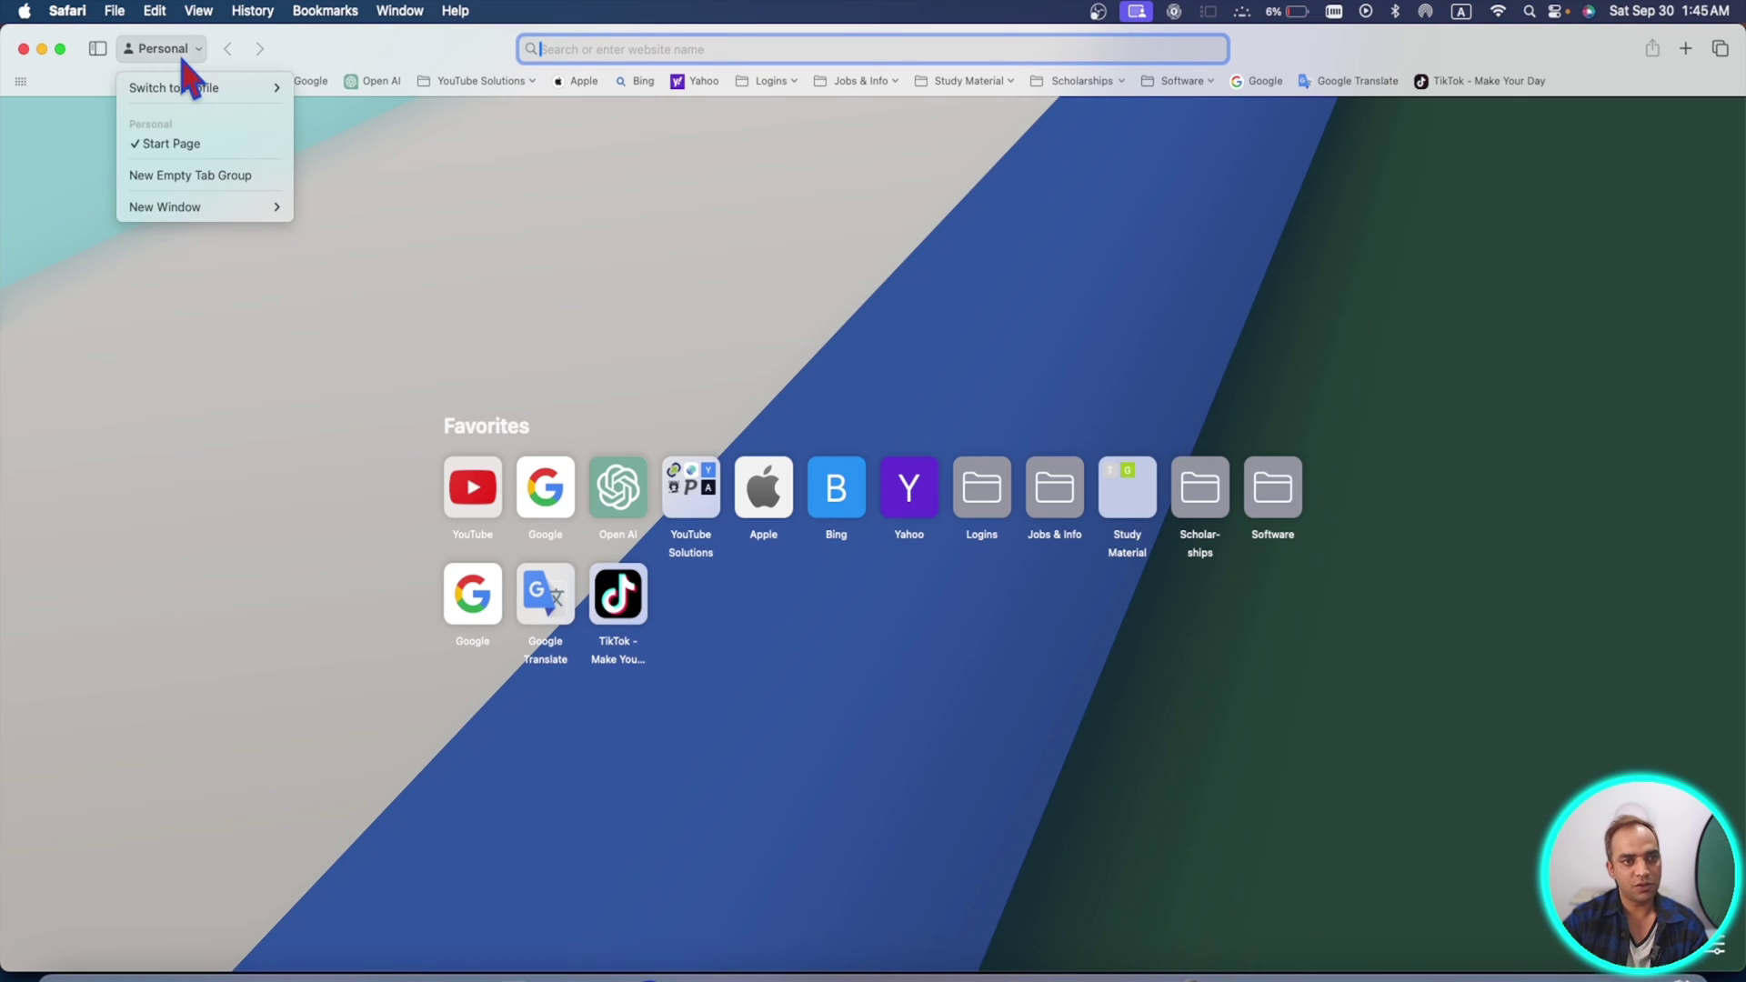
{"action": "mouse_move", "coordinate": [241, 88]}
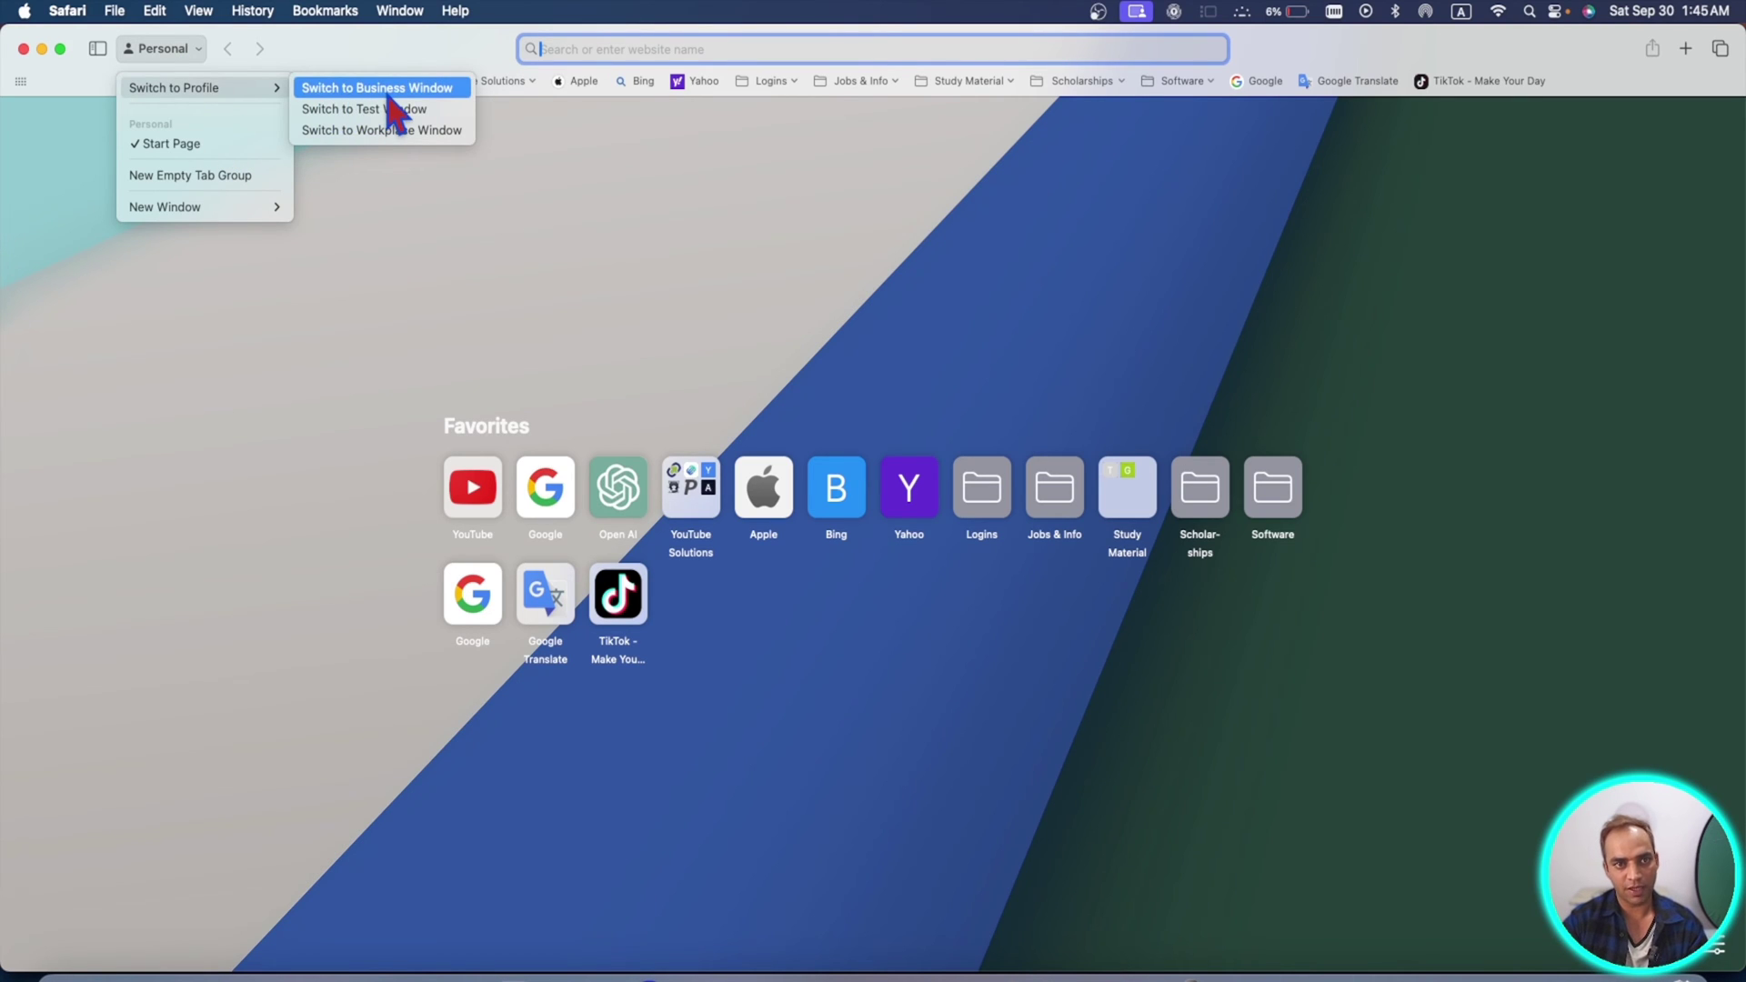
- Enter 'apple' in the address bar to load apple.com
{"action": "left_click", "coordinate": [717, 51]}
{"action": "type", "text": "apple"}
{"action": "key", "text": "Return"}
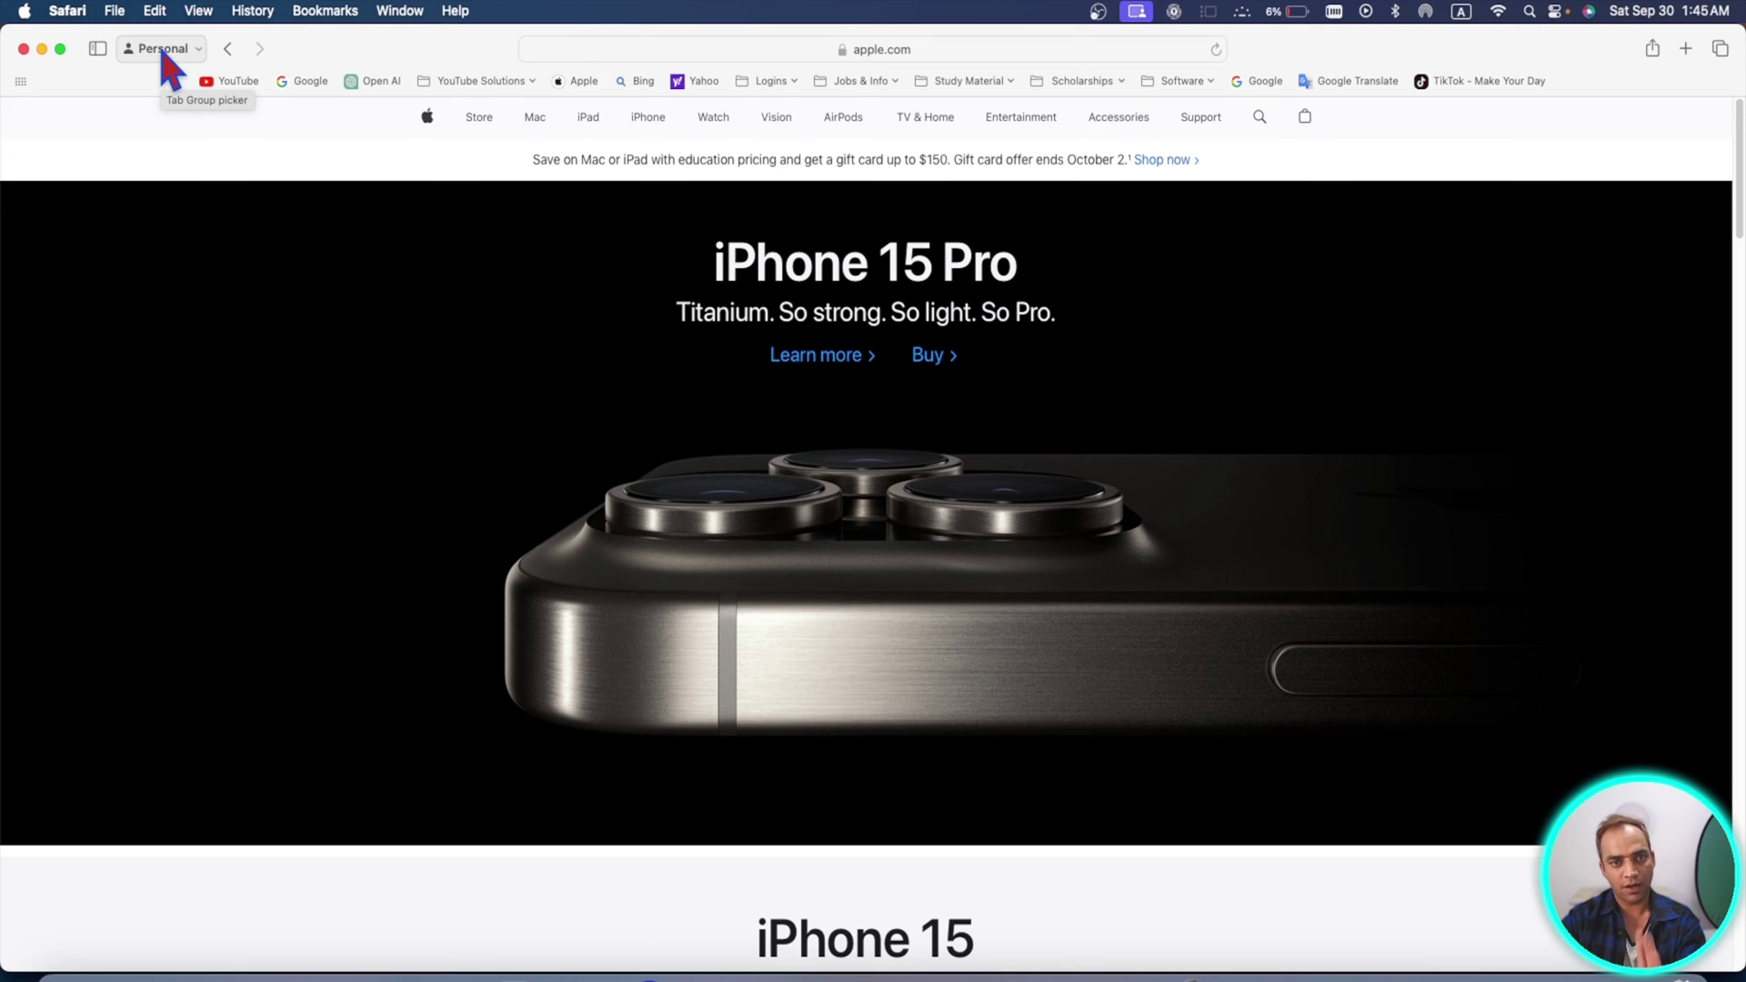
- Open a New Business Window loading apple.com, then open Settings to Profiles with Command-comma
{"action": "left_click", "coordinate": [164, 55]}
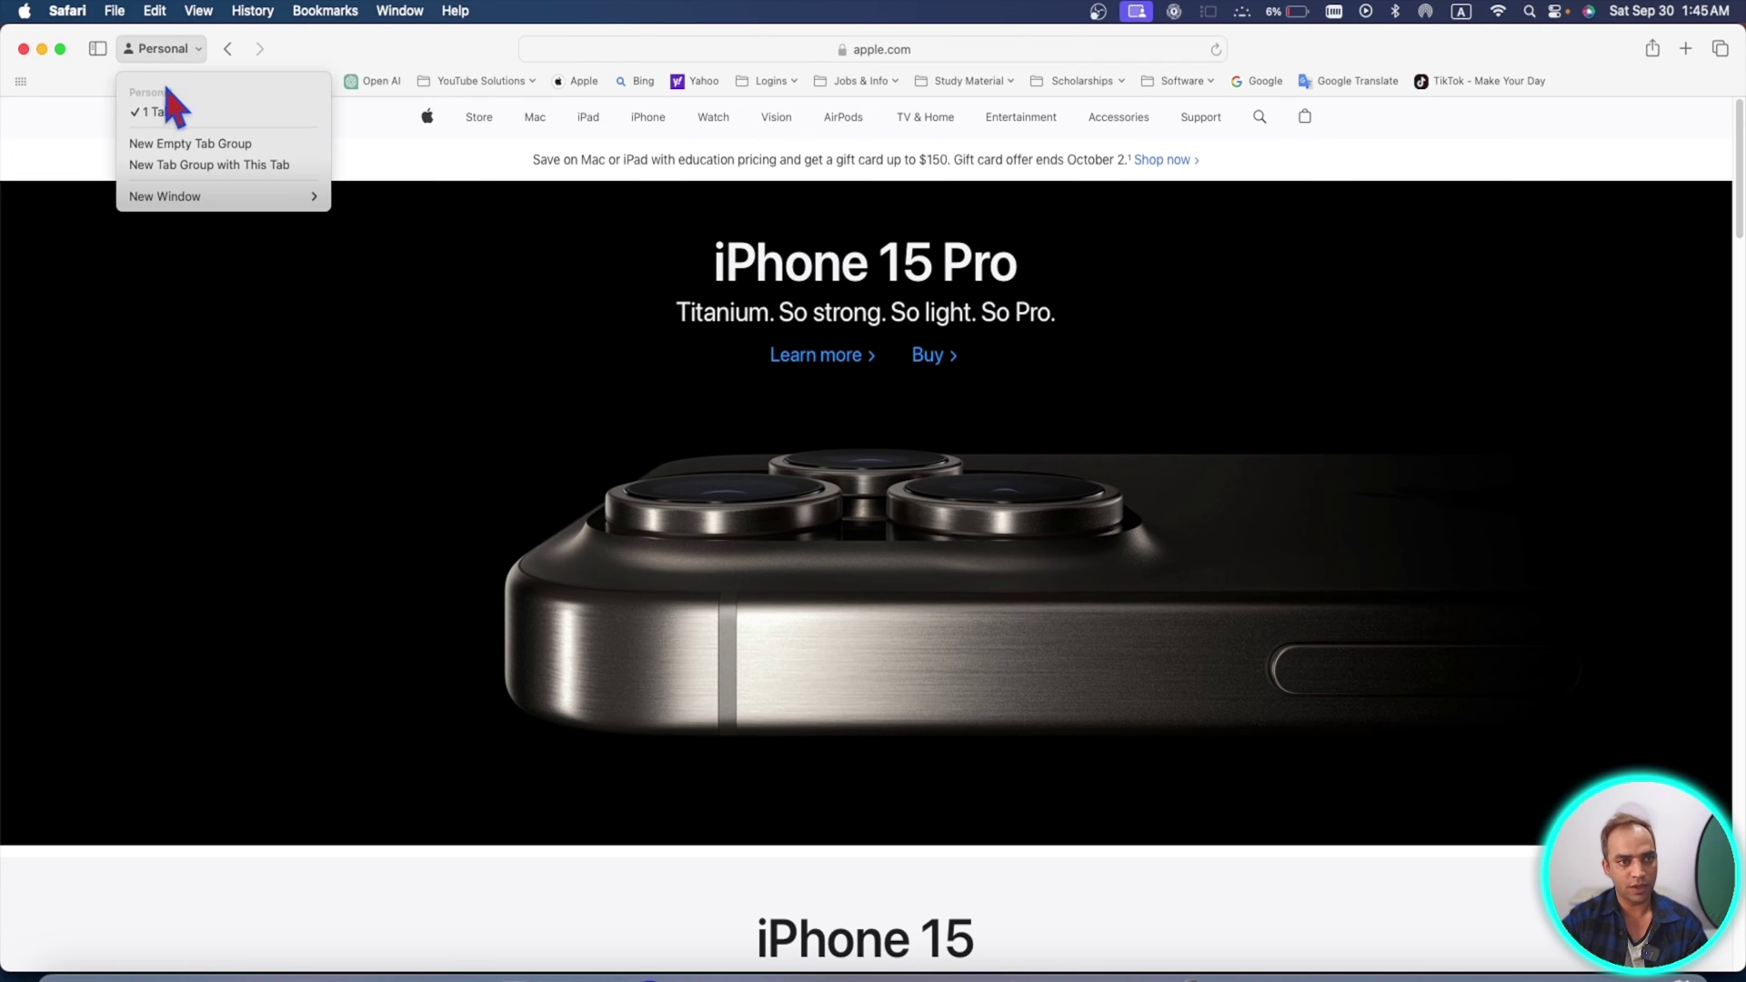
{"action": "mouse_move", "coordinate": [223, 205]}
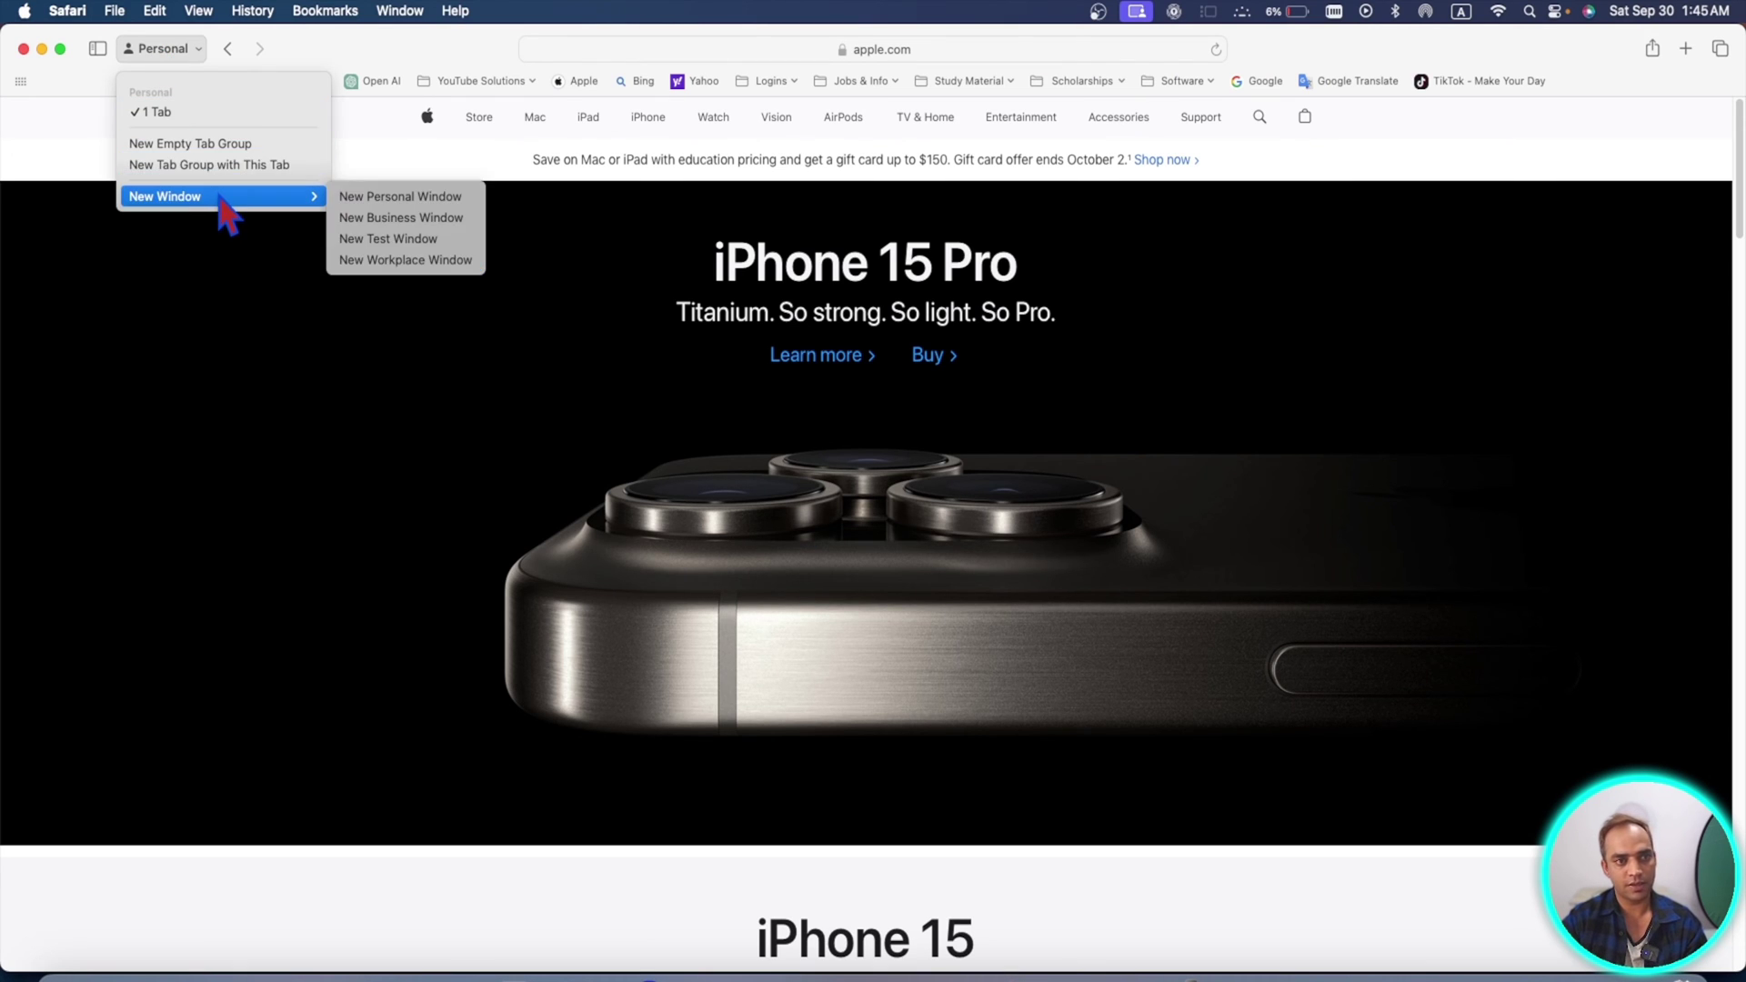
{"action": "left_click", "coordinate": [450, 227]}
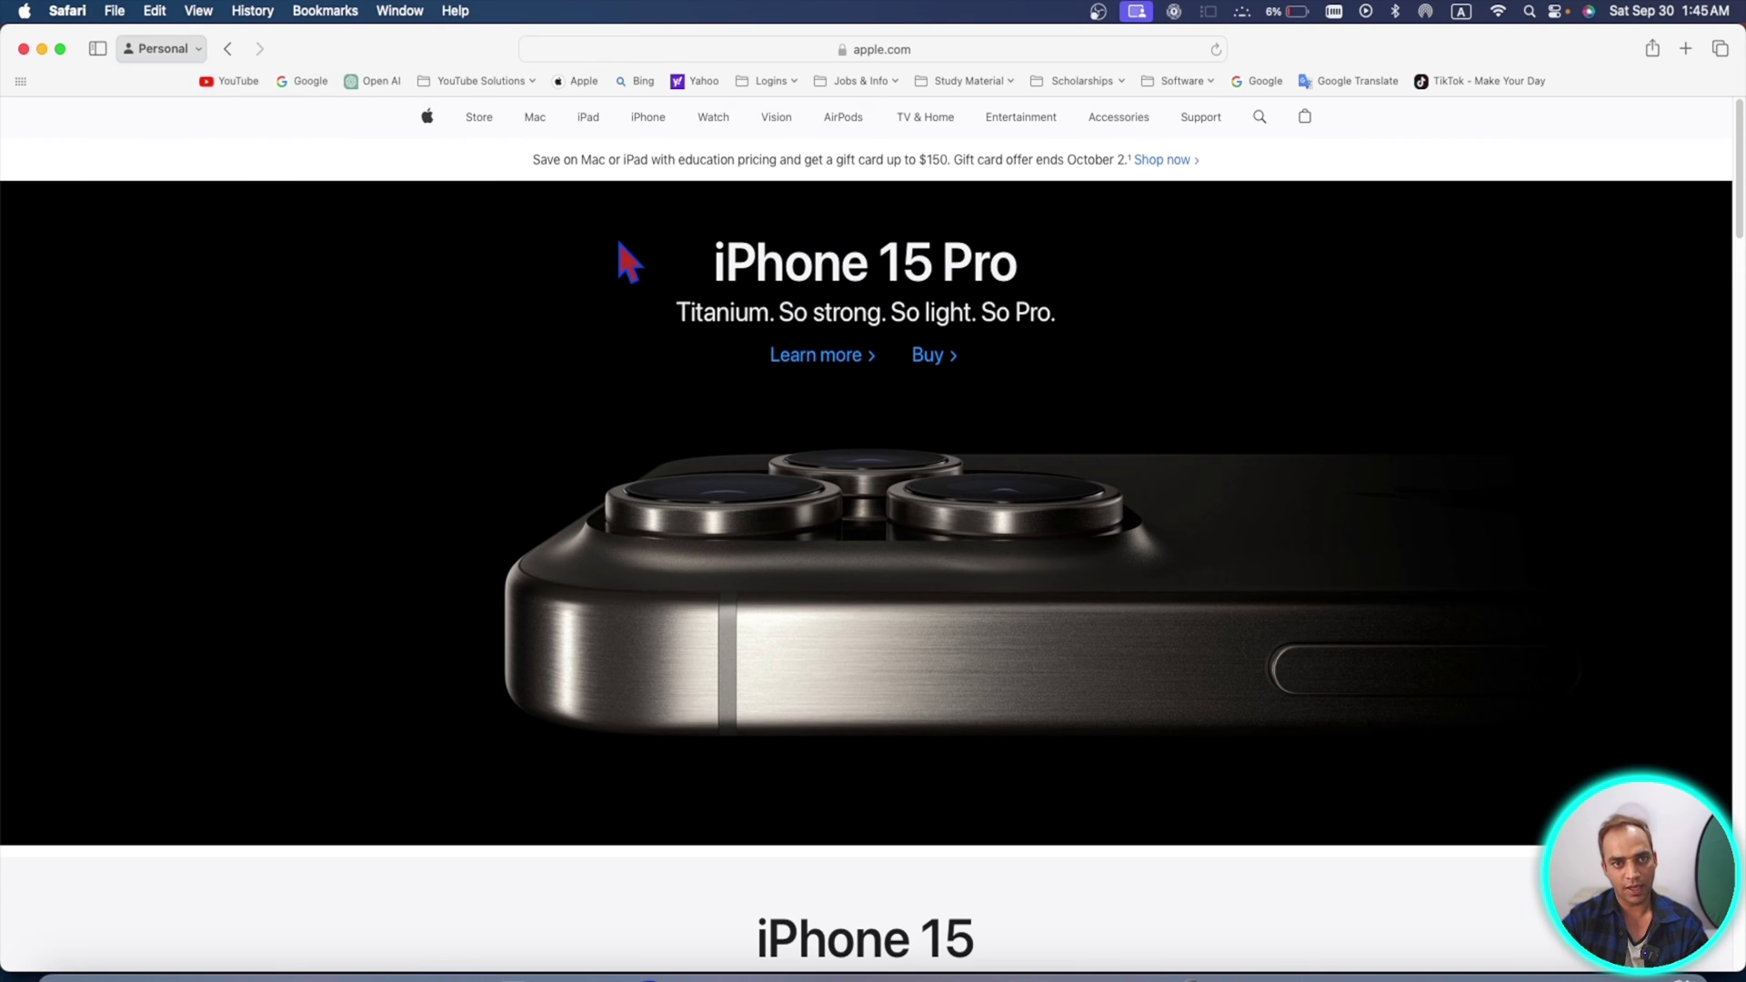
{"action": "type", "text": "appl"}
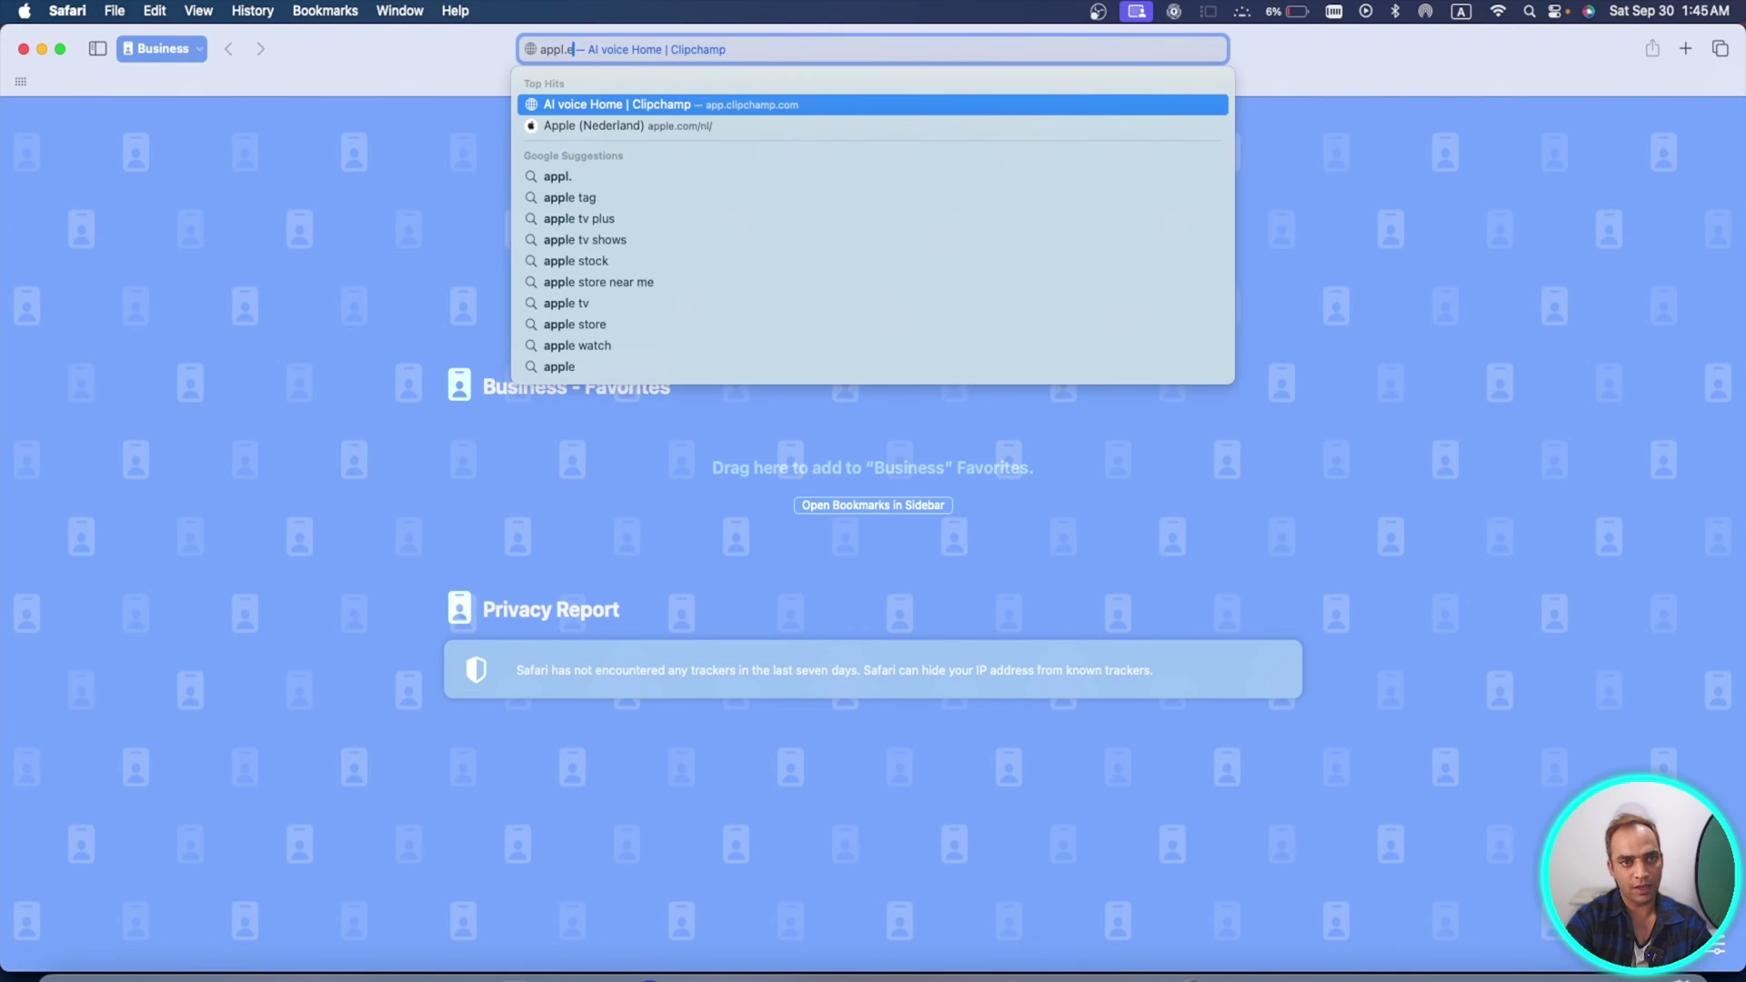
{"action": "type", "text": "e.com"}
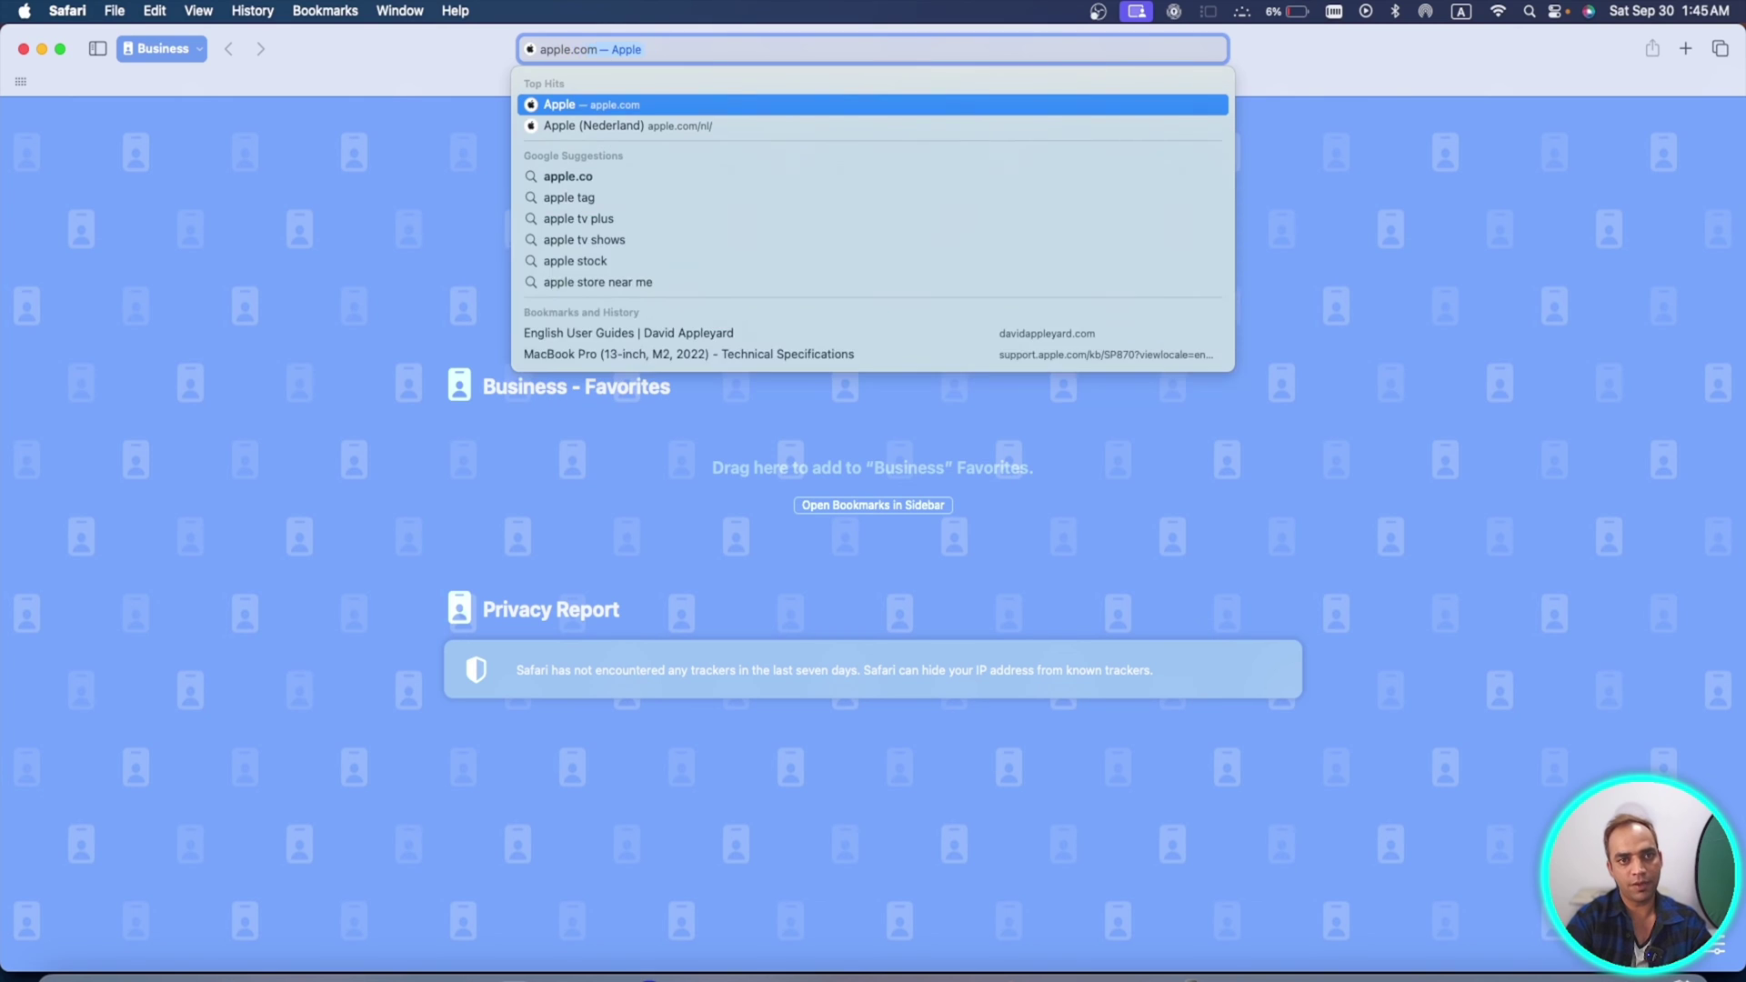
{"action": "key", "text": "Return"}
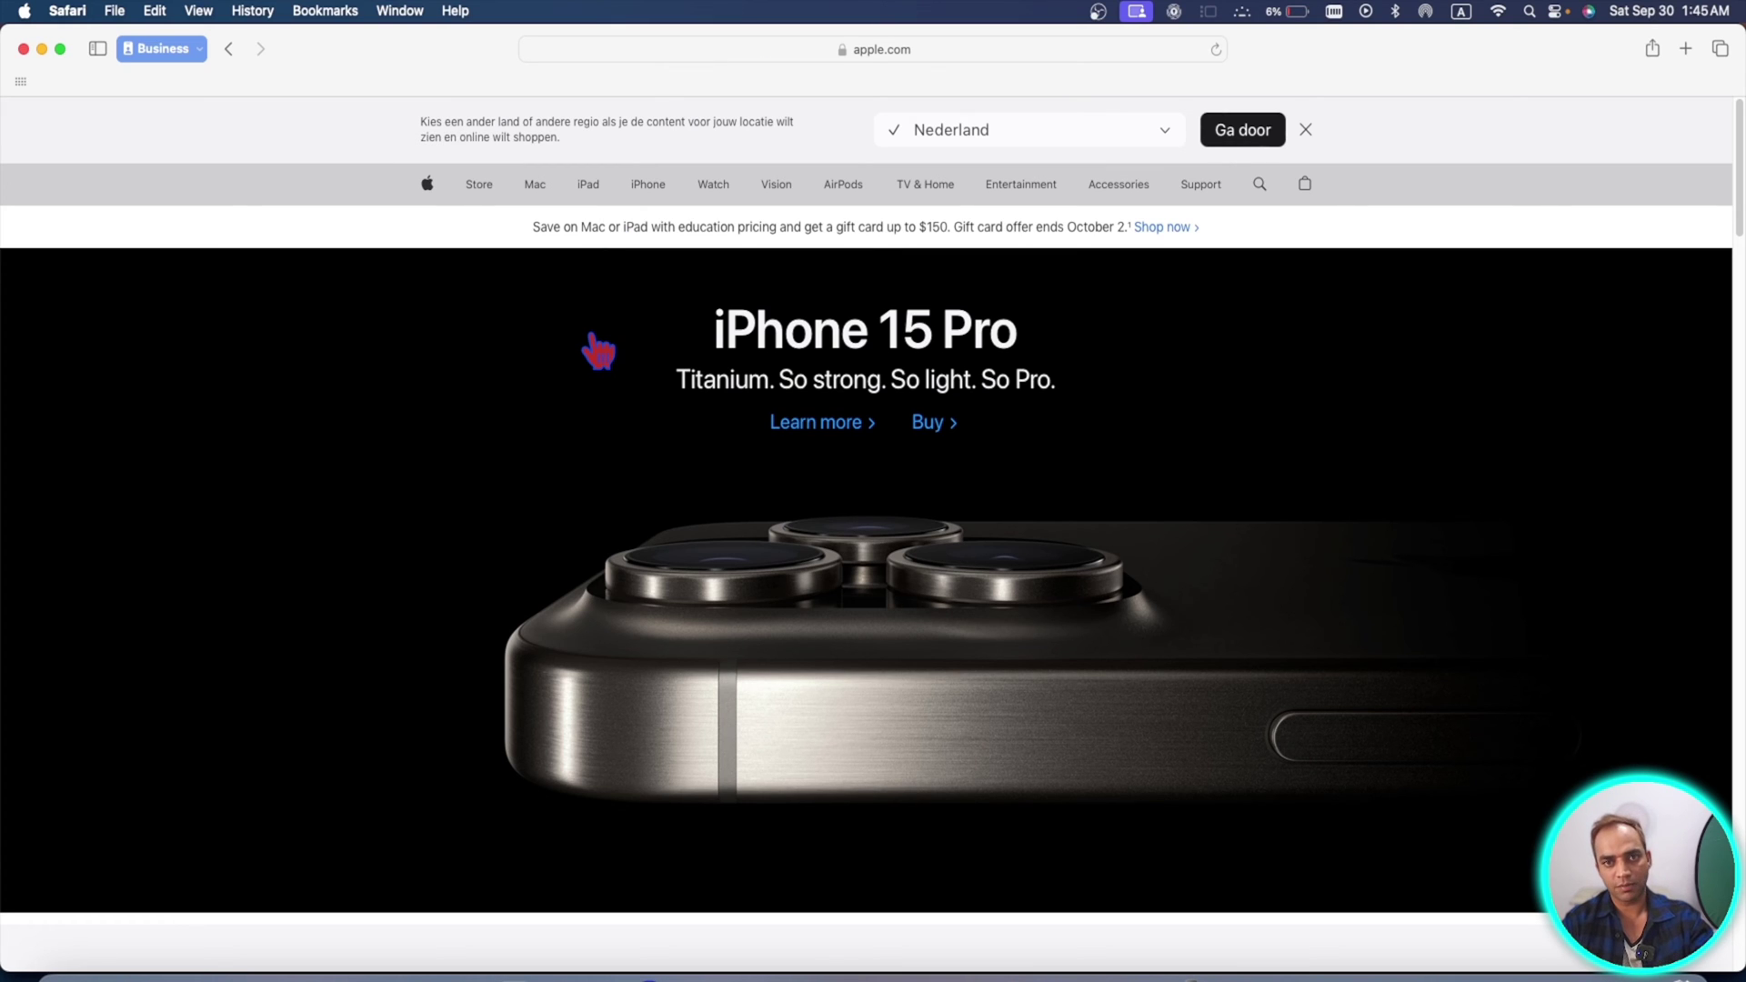
{"action": "key", "text": "super+comma"}
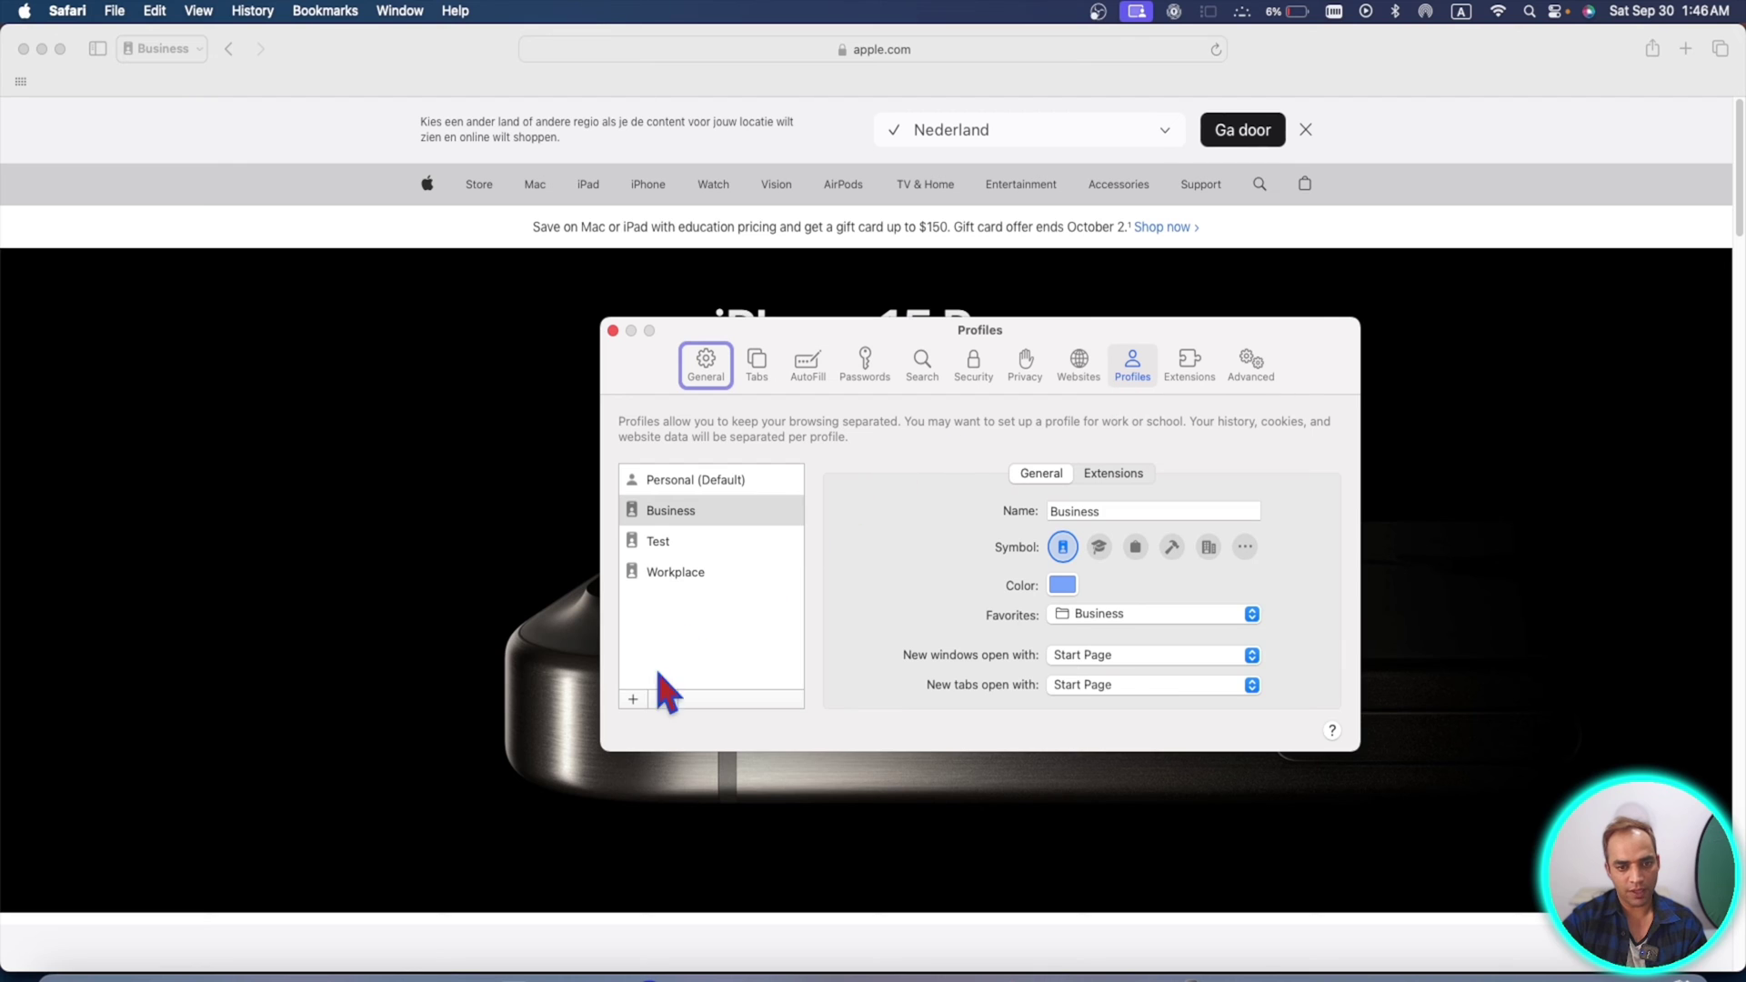
- Remove the Test, Business and Workplace profiles with the minus button, confirming each deletion
{"action": "left_click", "coordinate": [662, 549]}
{"action": "left_click", "coordinate": [663, 699]}
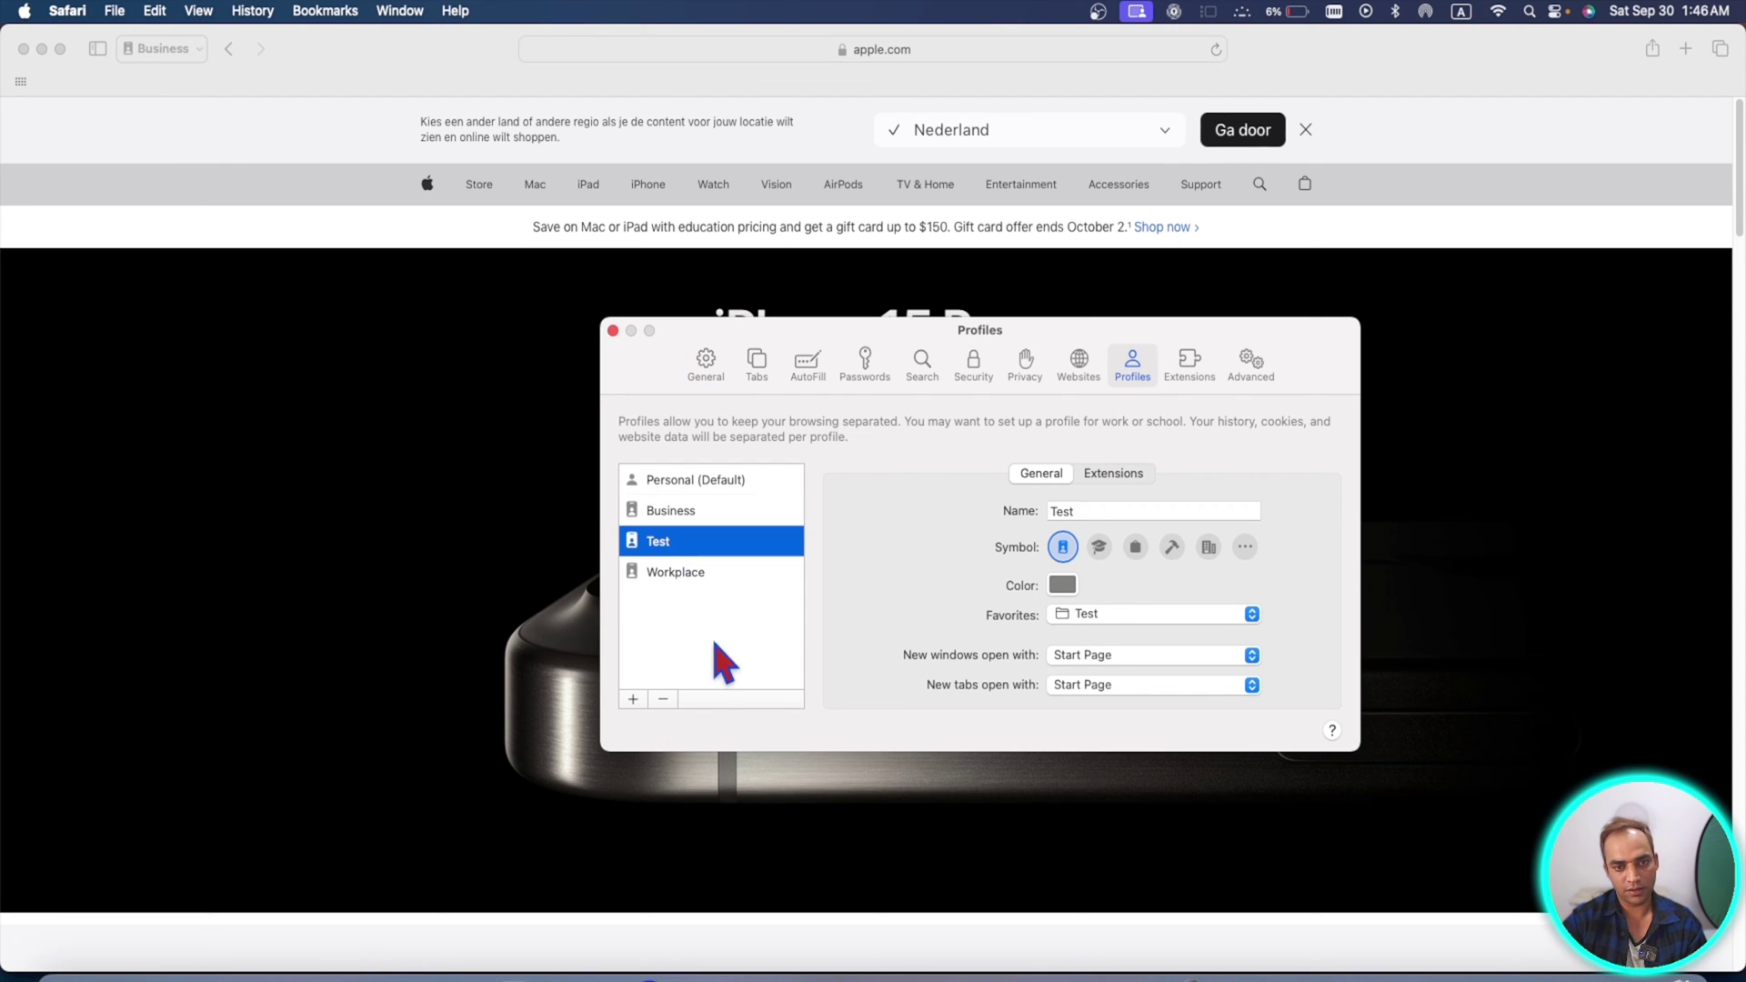
{"action": "left_click", "coordinate": [664, 699]}
{"action": "left_click", "coordinate": [1044, 642]}
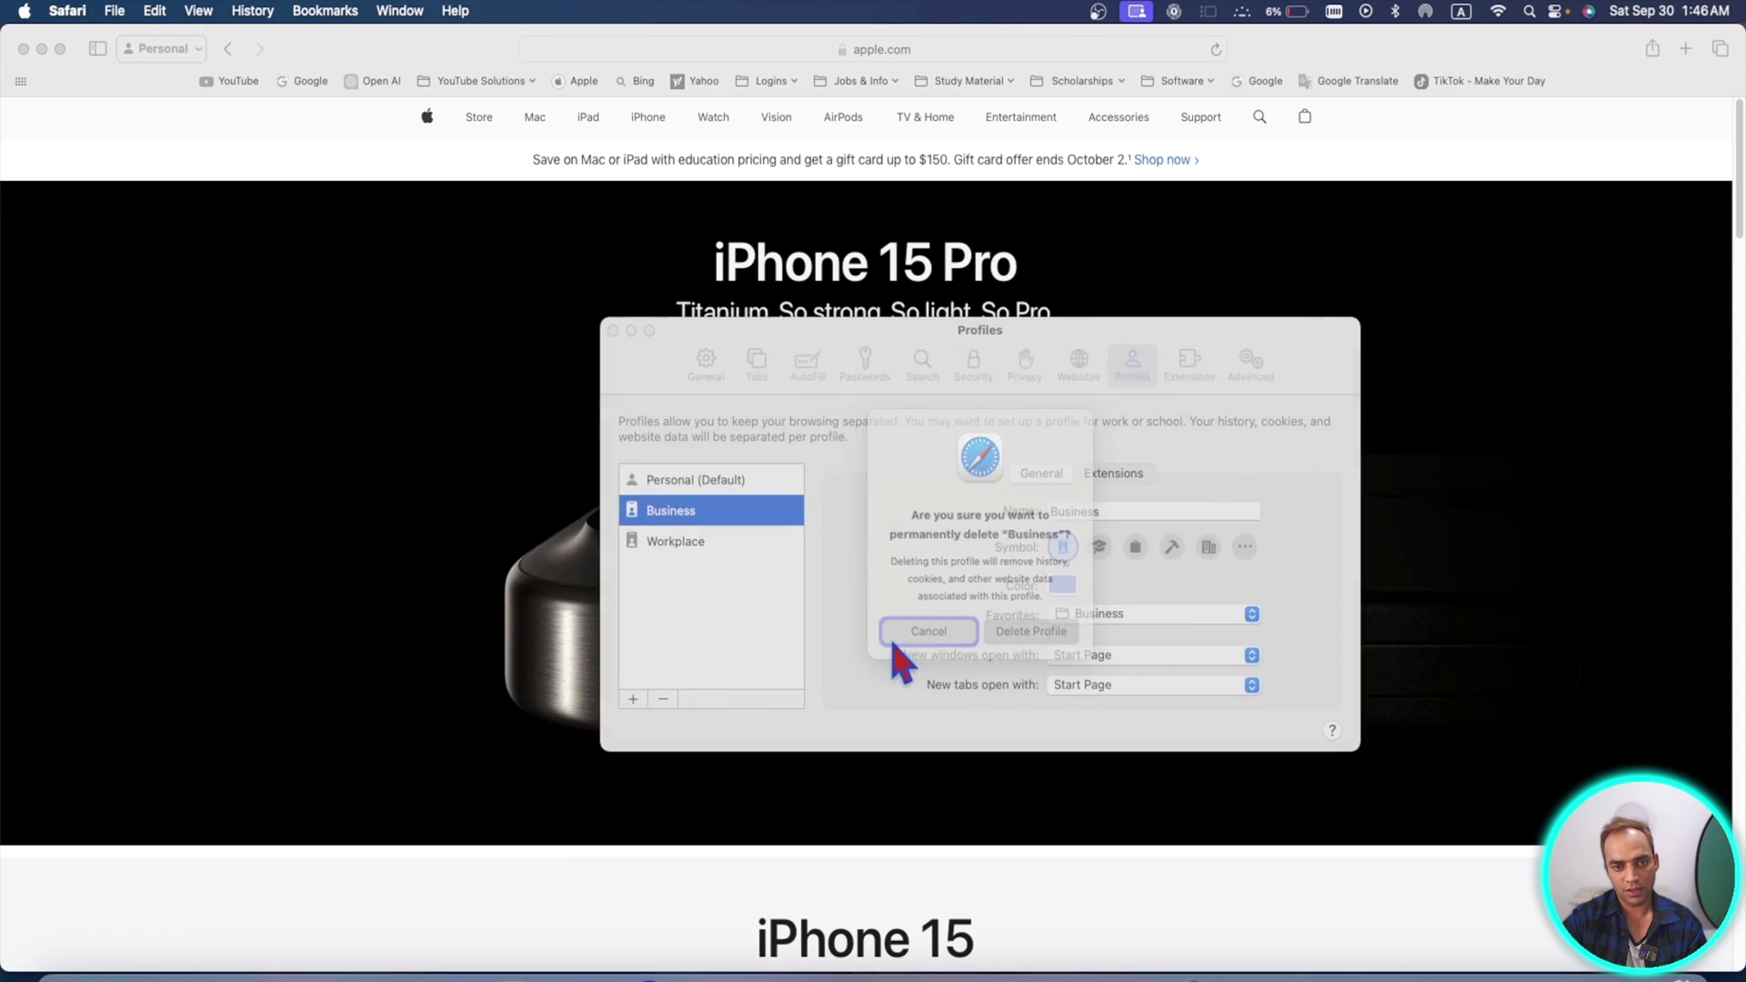
{"action": "left_click", "coordinate": [666, 699]}
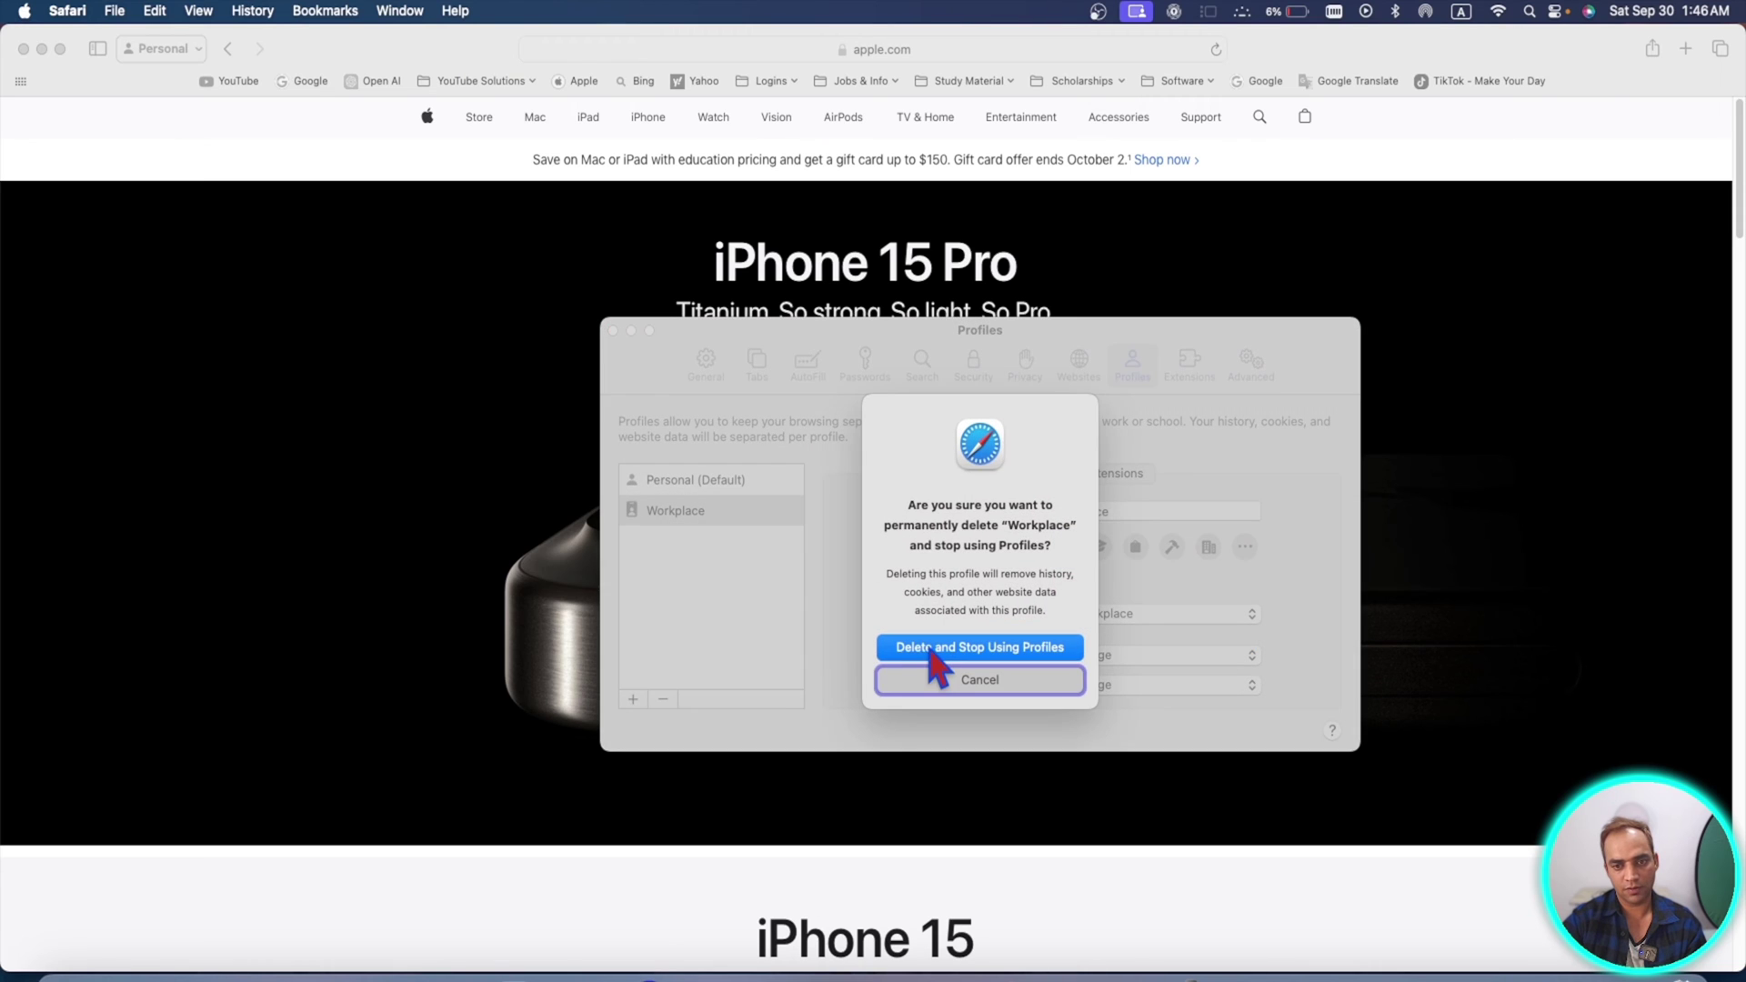
{"action": "left_click", "coordinate": [935, 650]}
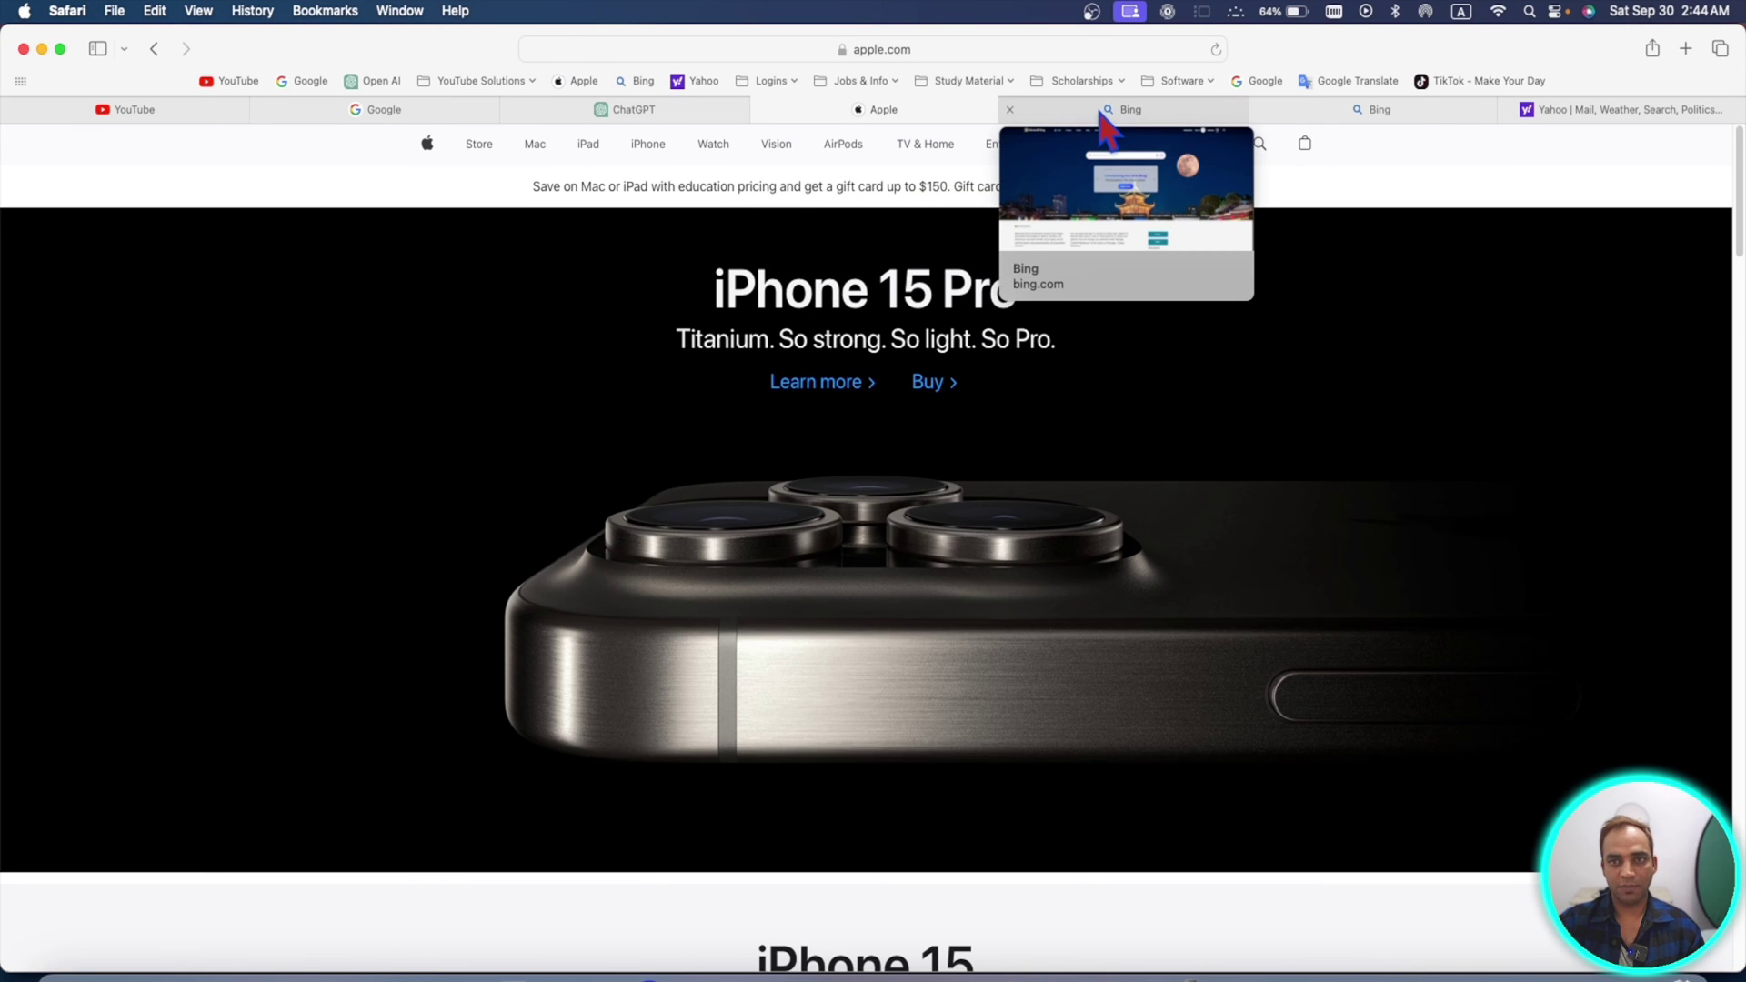
- Drag the Bing, Bing and Yahoo tabs onto Favorites and detach the Google tab into a new window
{"action": "left_click", "coordinate": [1141, 118]}
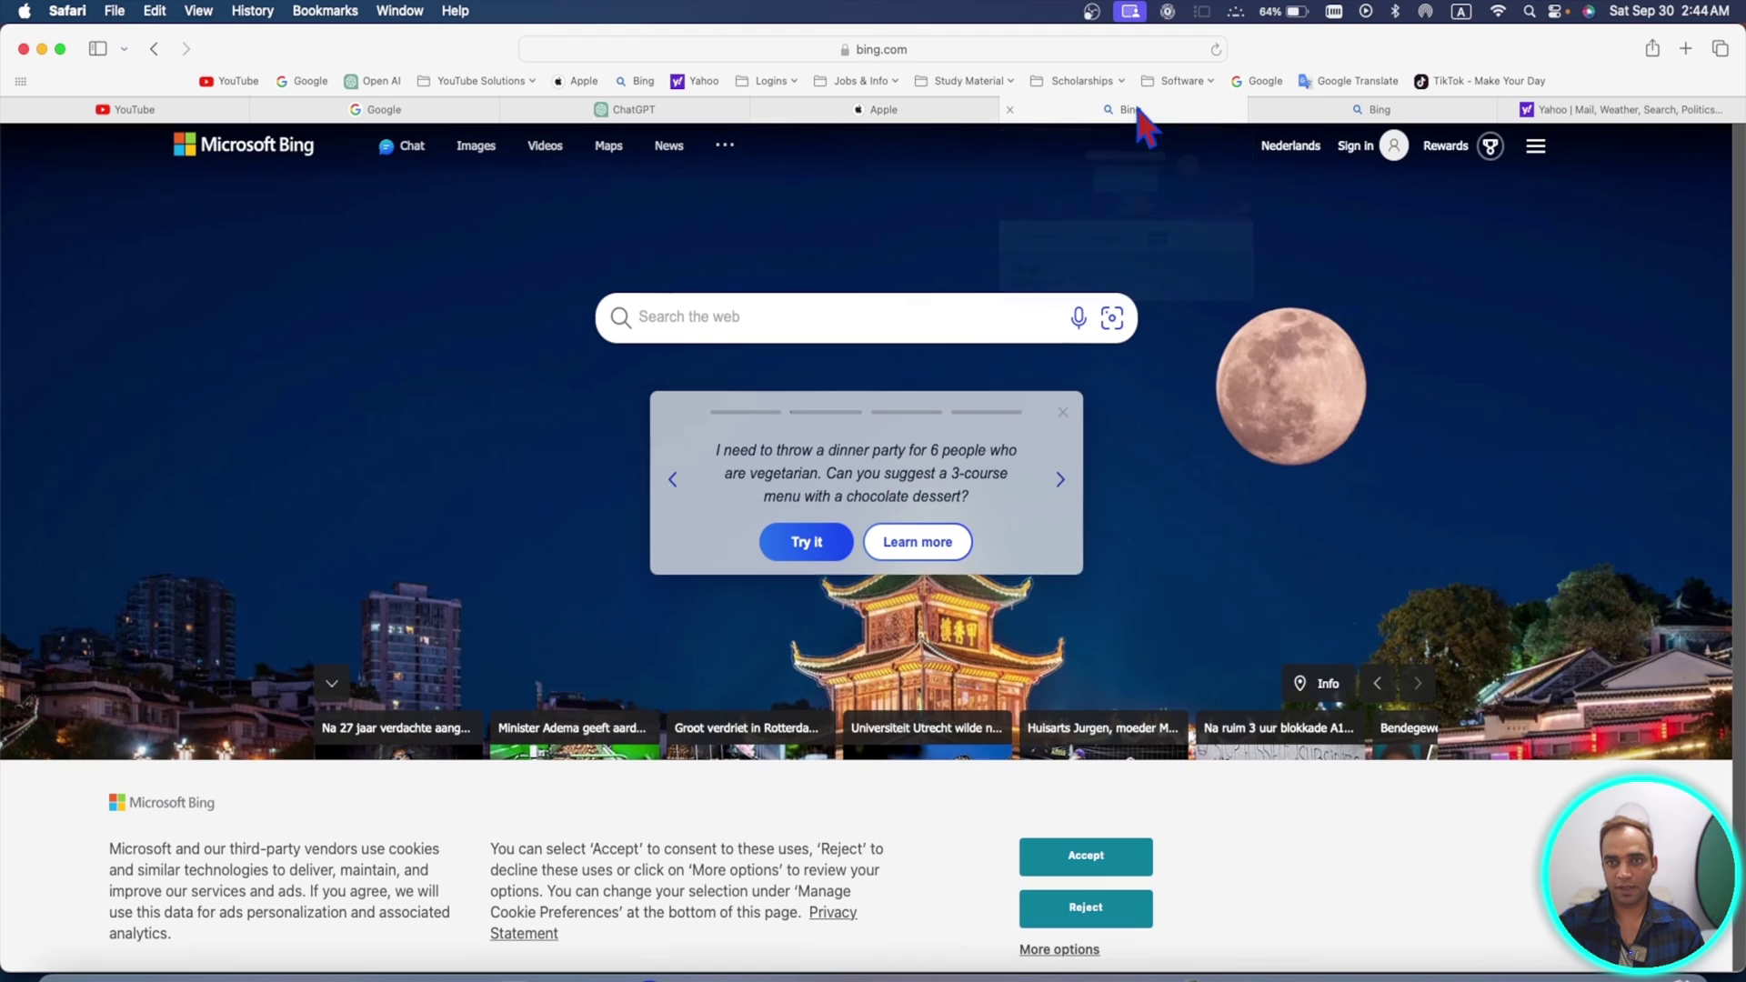
{"action": "mouse_move", "coordinate": [1336, 128]}
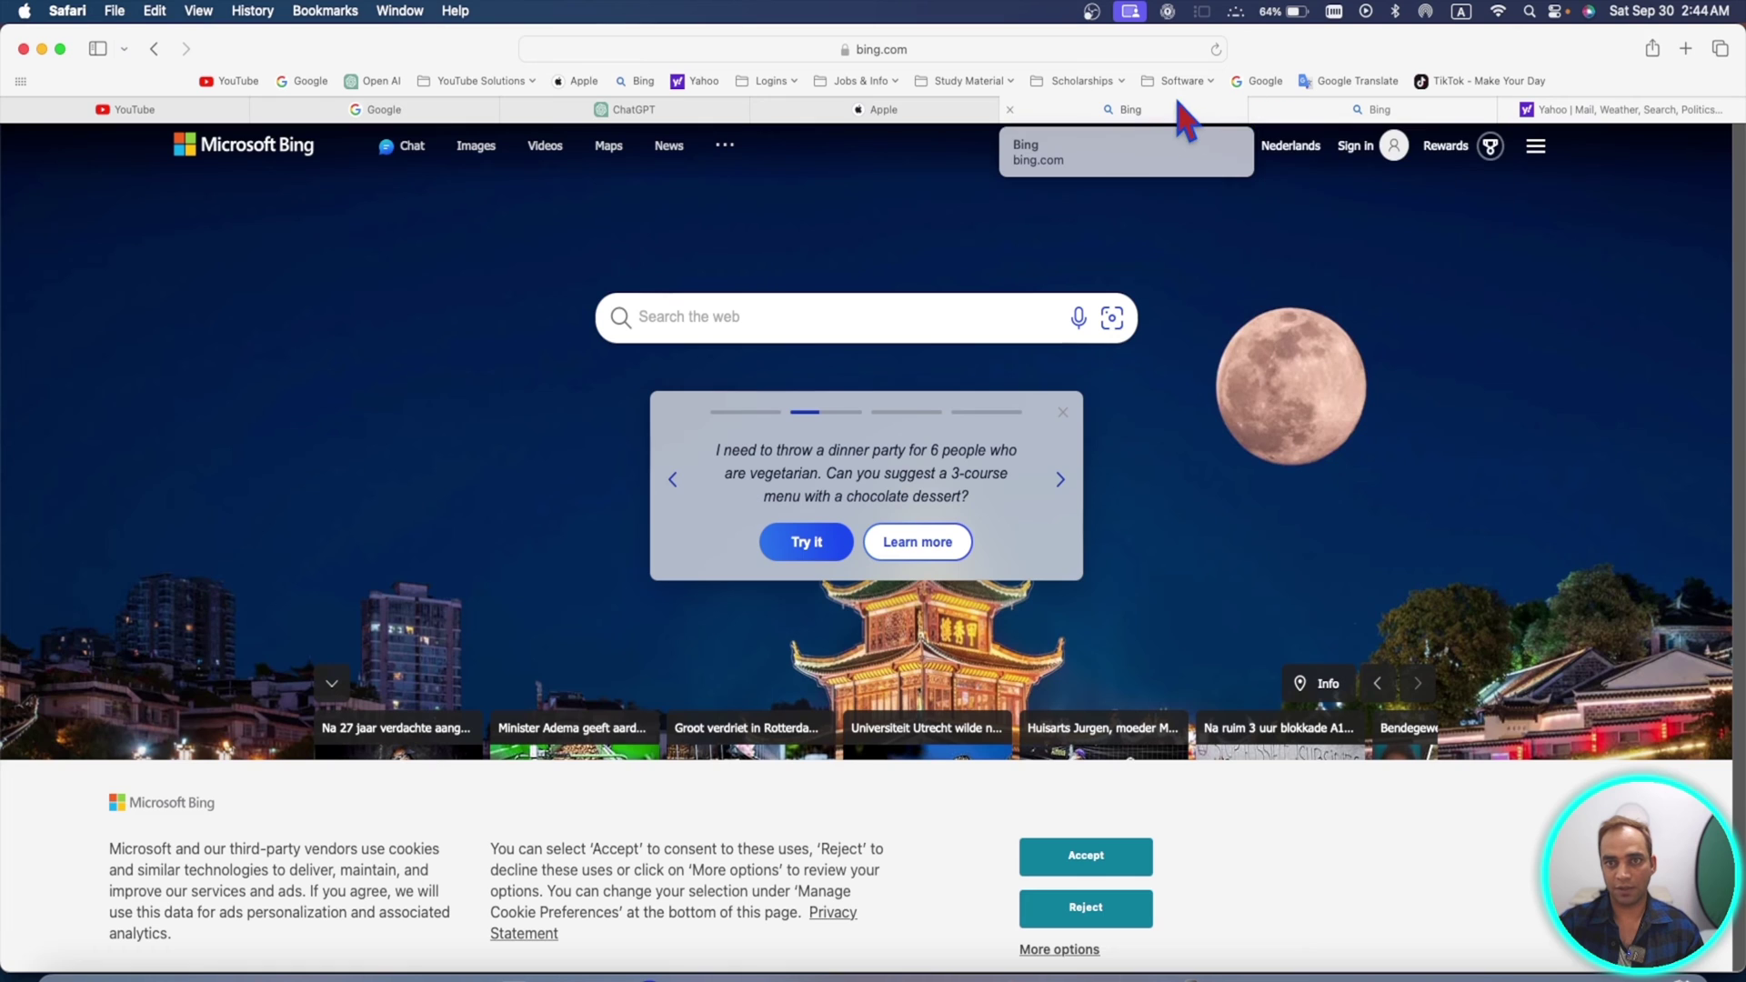
{"action": "left_click_drag", "start_coordinate": [1187, 118], "coordinate": [148, 102]}
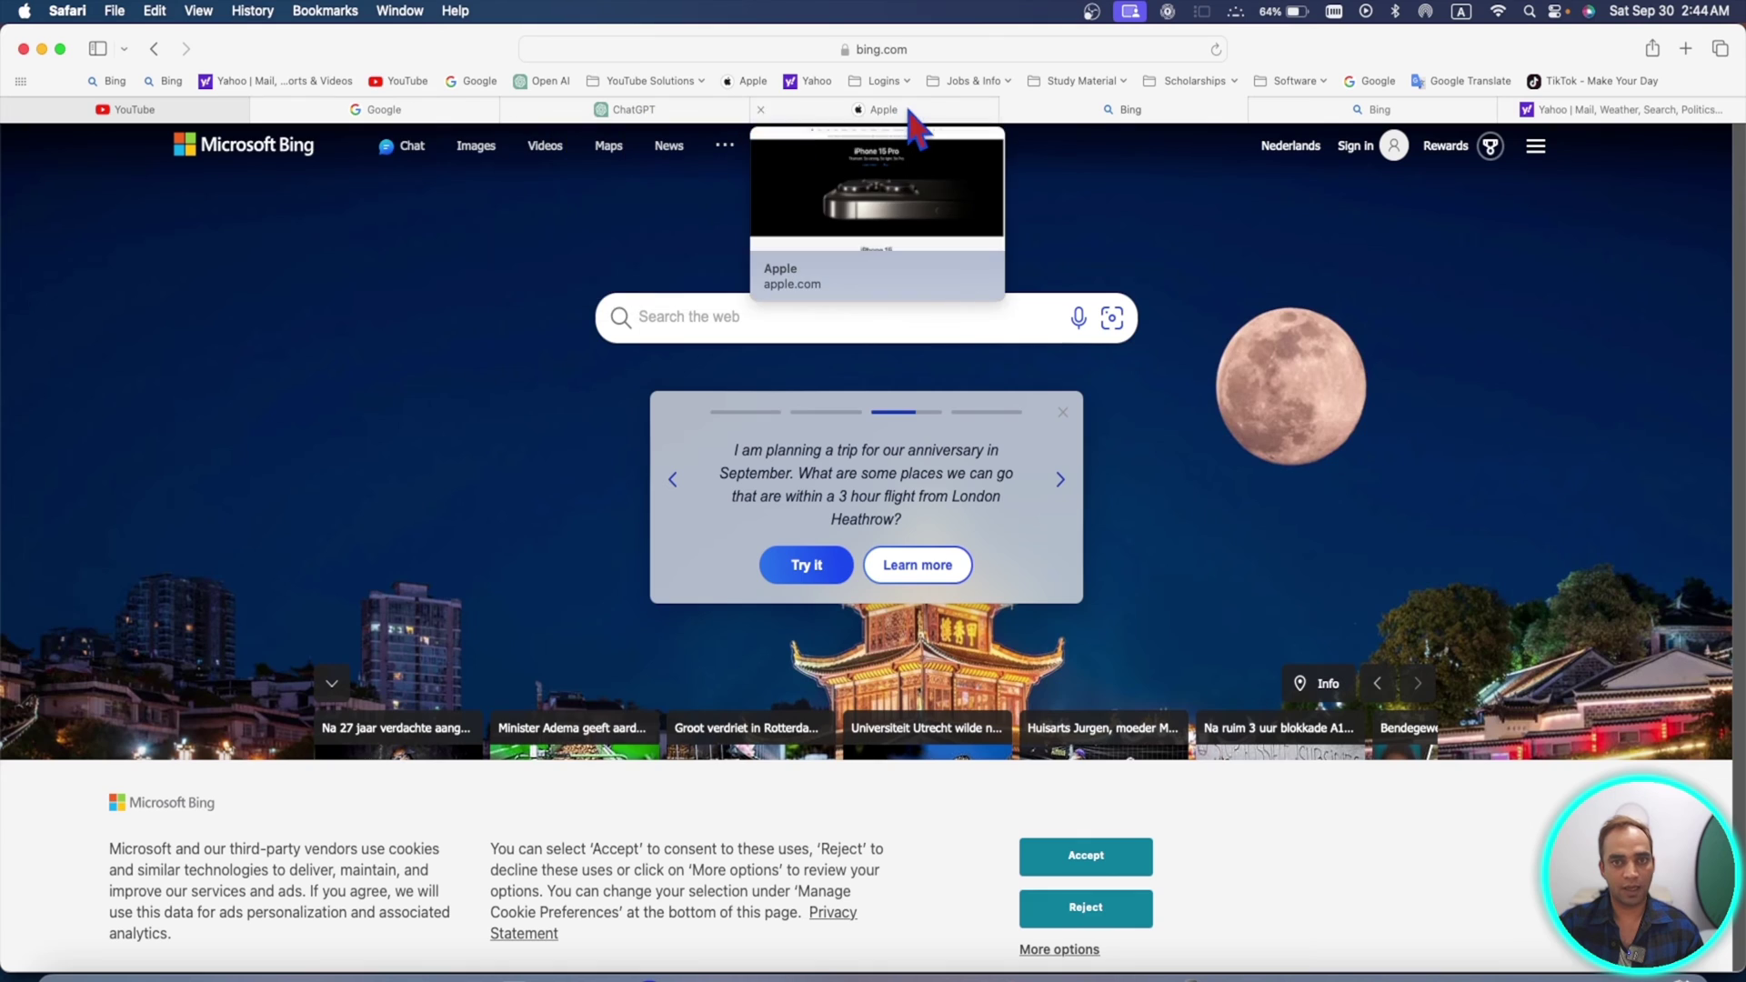
{"action": "left_click_drag", "start_coordinate": [467, 117], "coordinate": [7, 182]}
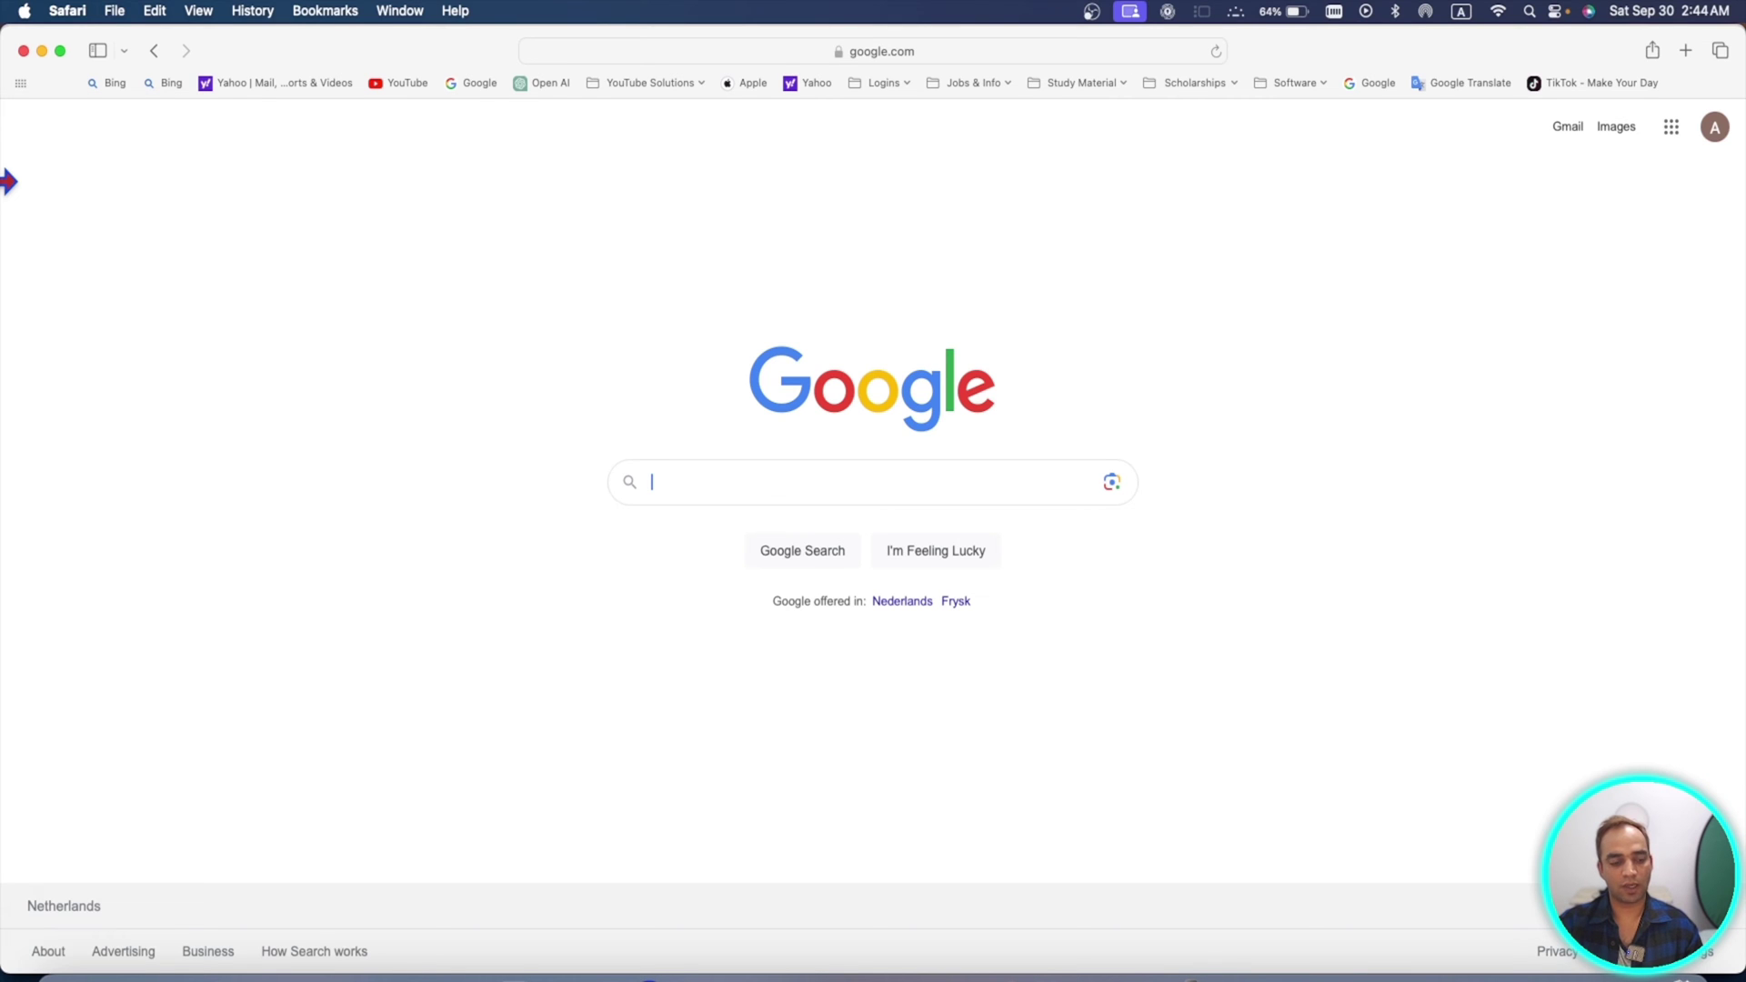
- Turn on 'Require password to view locked tabs' in Privacy settings, then close Settings
{"action": "left_click", "coordinate": [68, 10]}
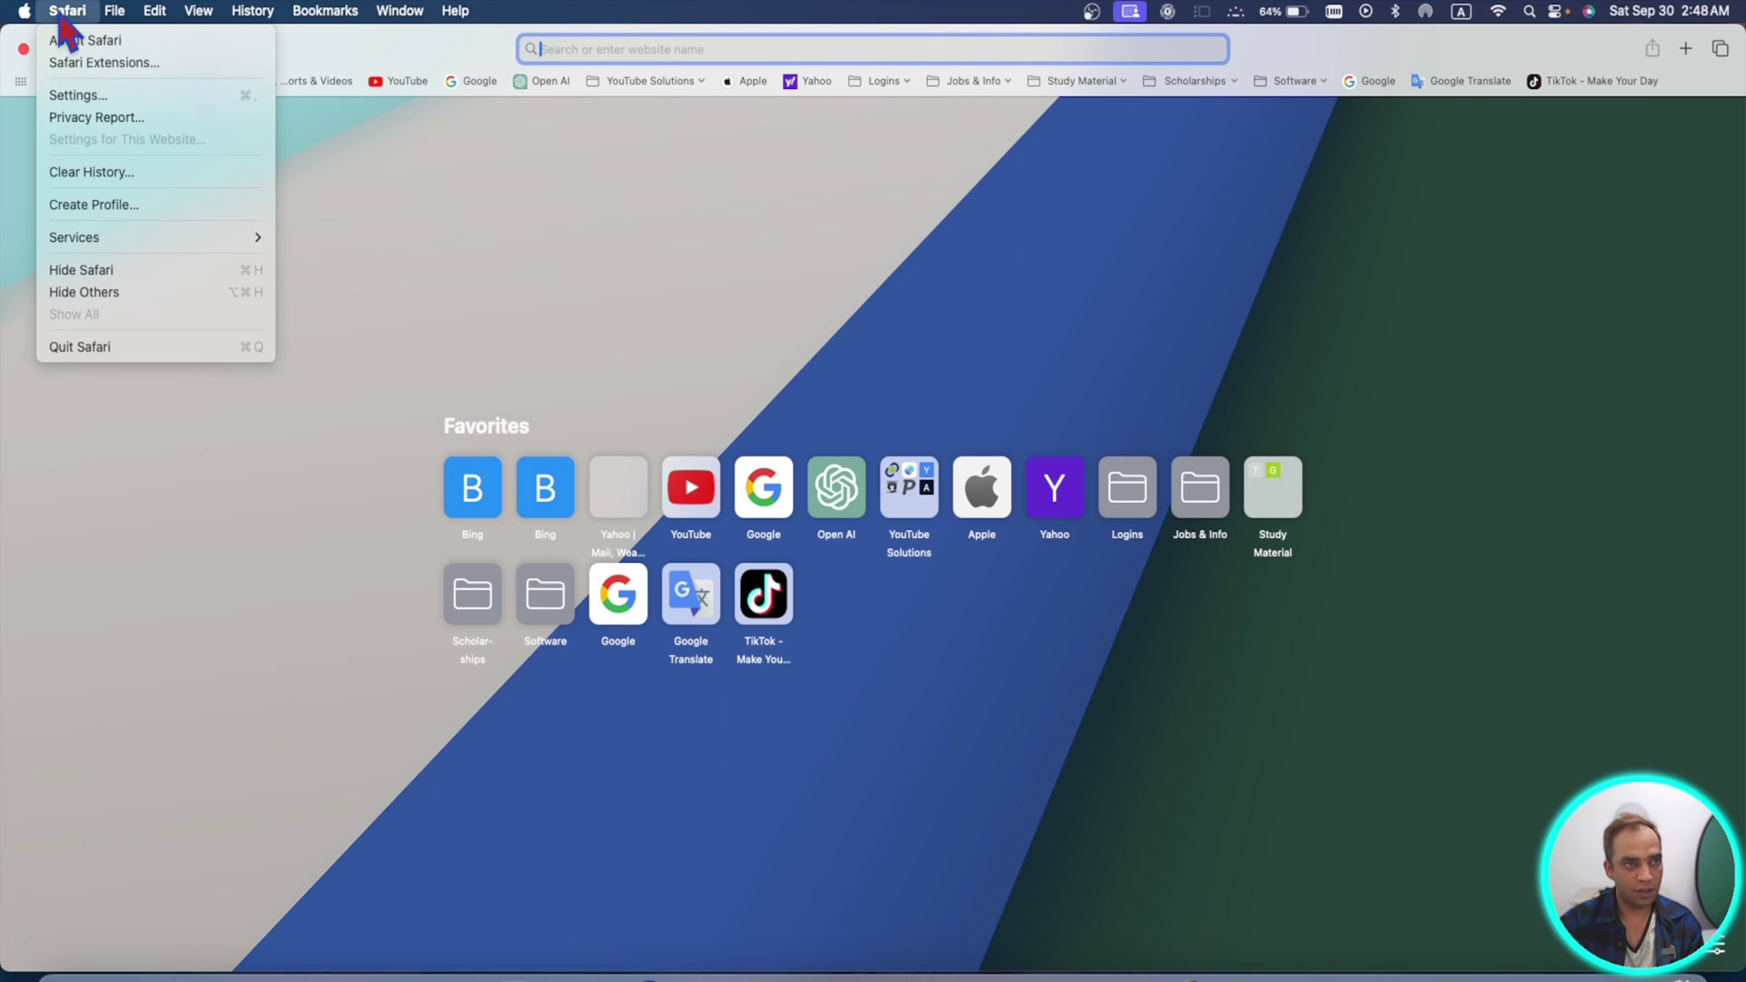
{"action": "left_click", "coordinate": [82, 96]}
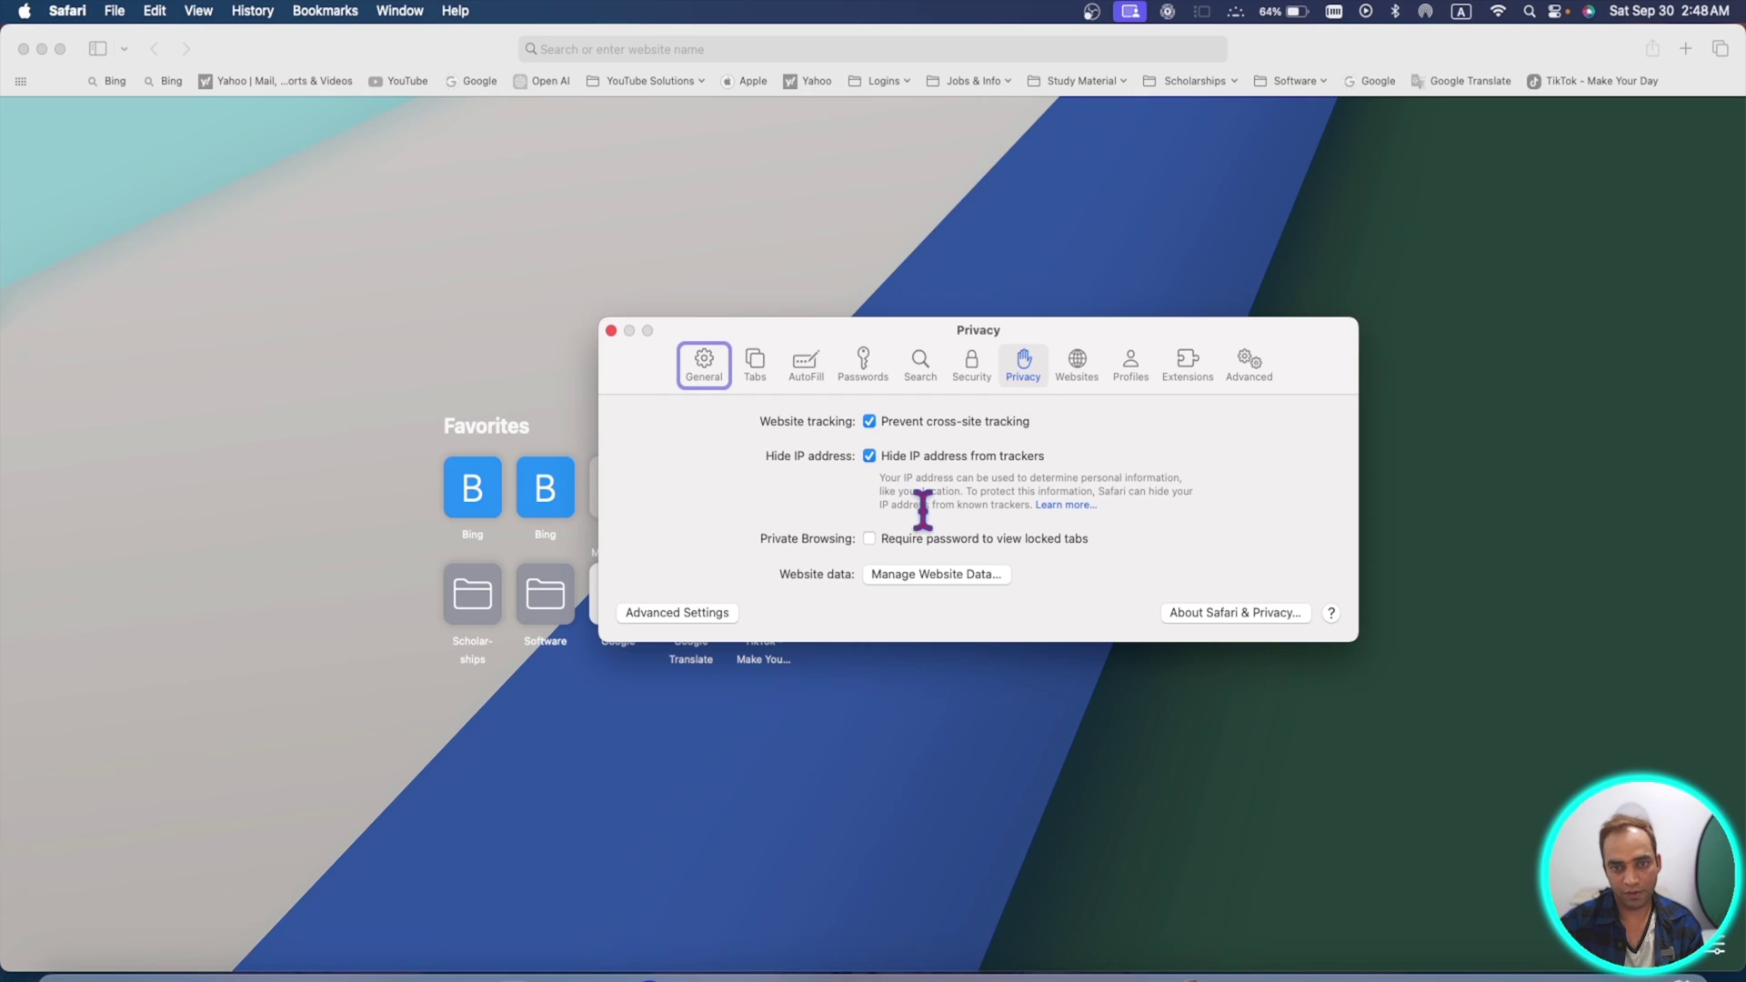
{"action": "left_click", "coordinate": [869, 539]}
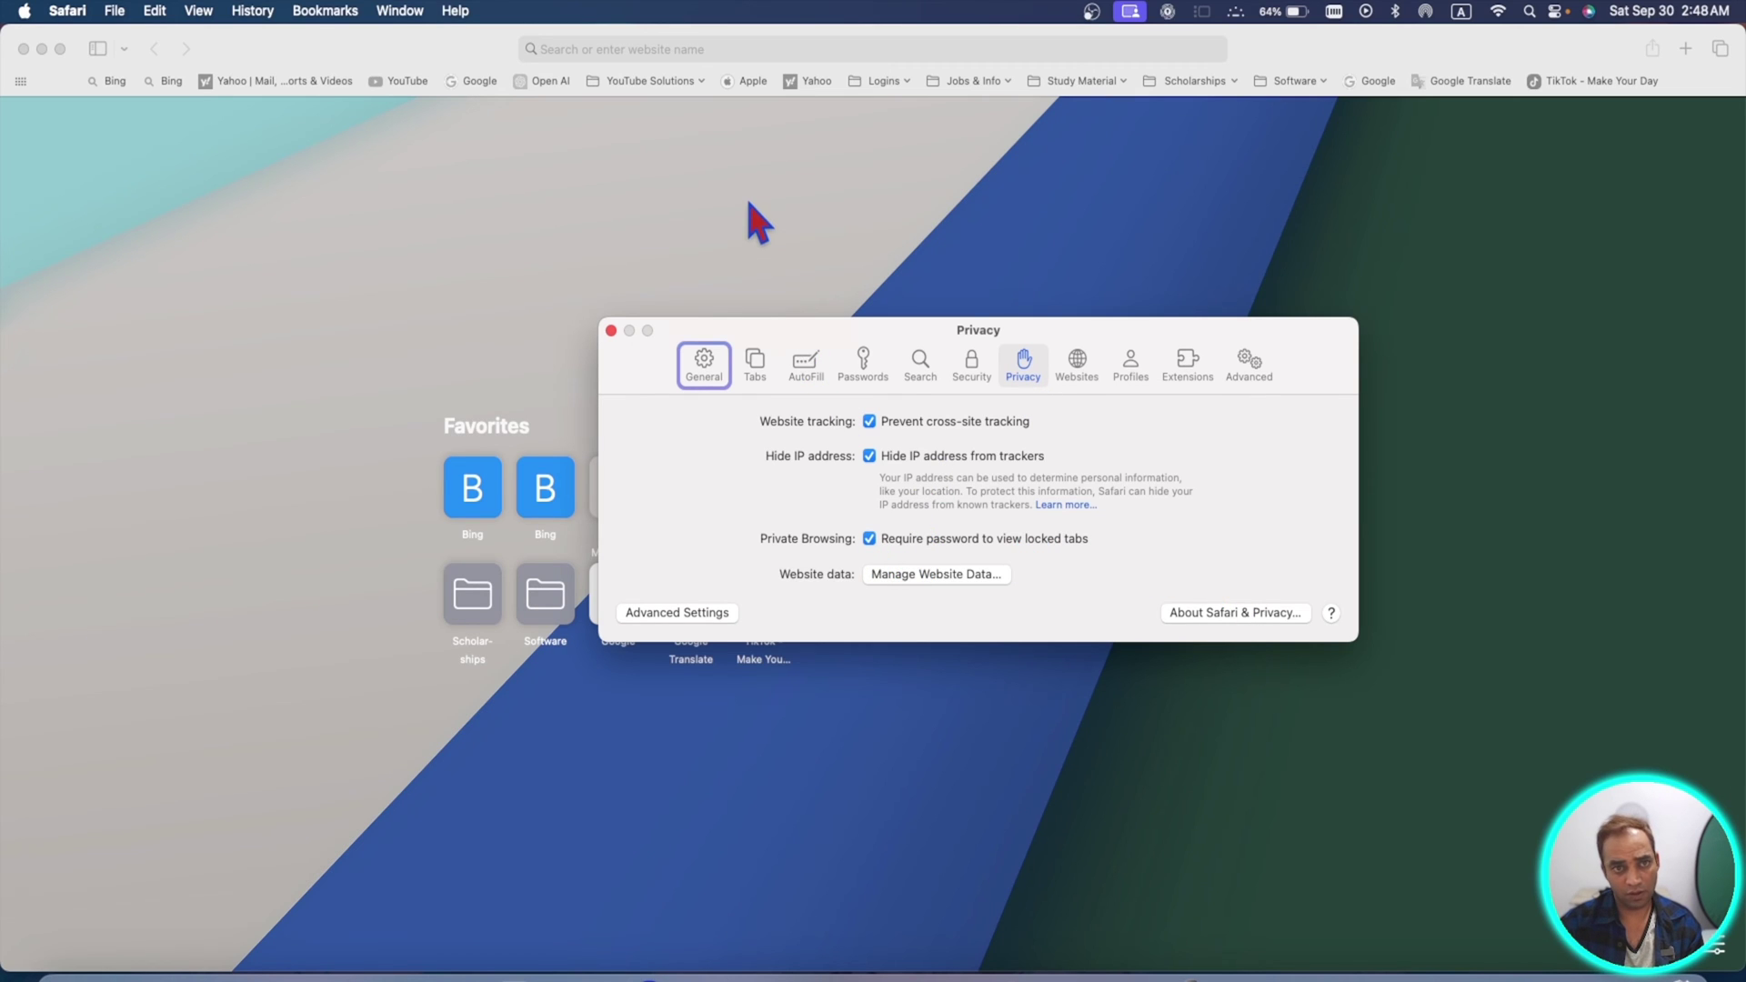
{"action": "key", "text": "super+w"}
{"action": "left_click", "coordinate": [115, 10]}
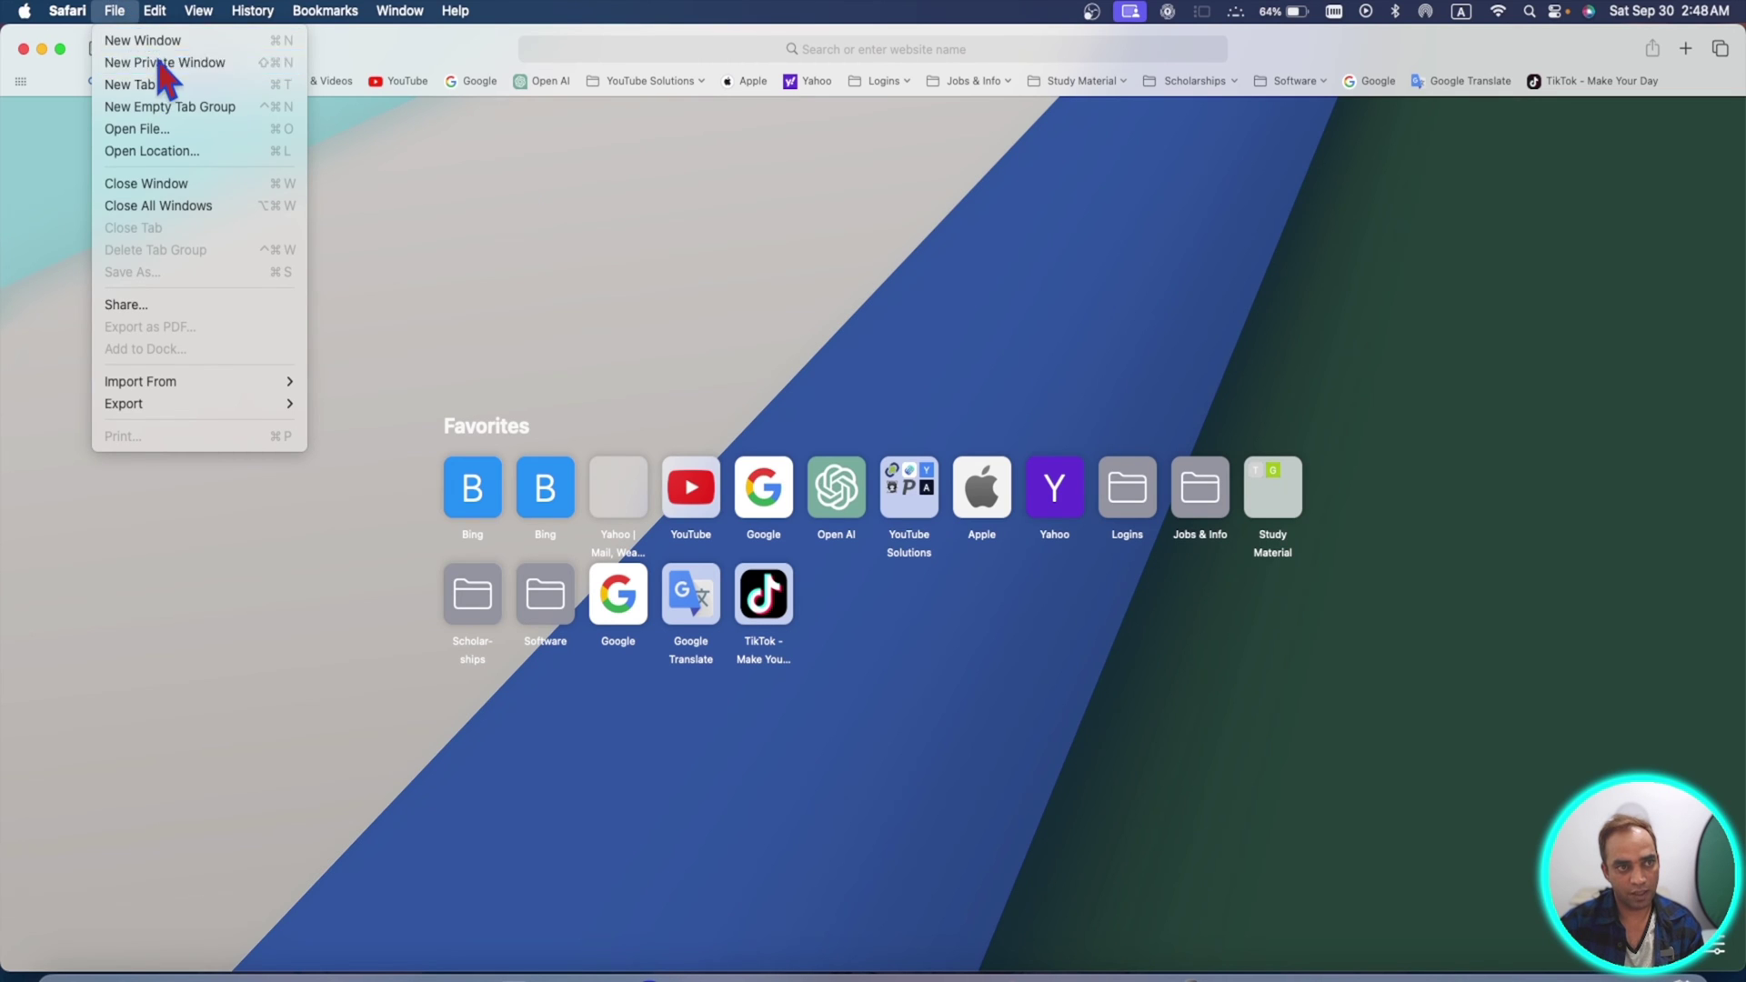
- Open a new Private Browsing window with Shift-Command-N
{"action": "left_click", "coordinate": [491, 221]}
{"action": "key", "text": "super+shift+n"}
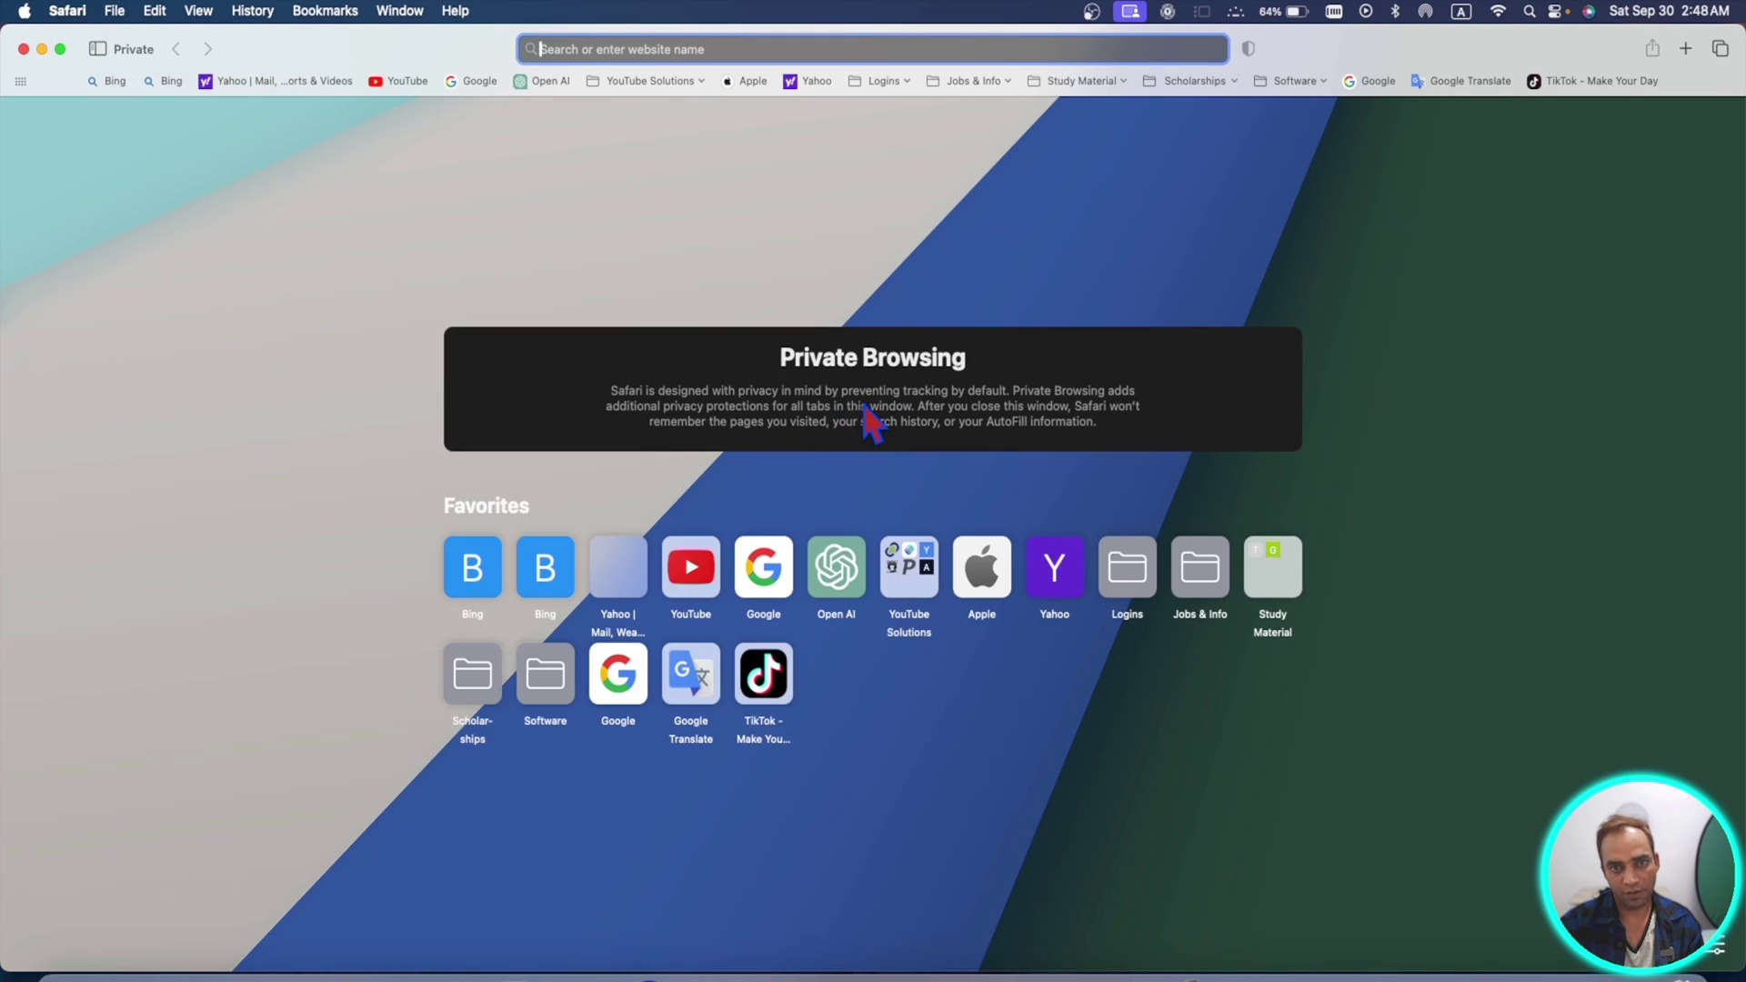
{"action": "left_click", "coordinate": [616, 417]}
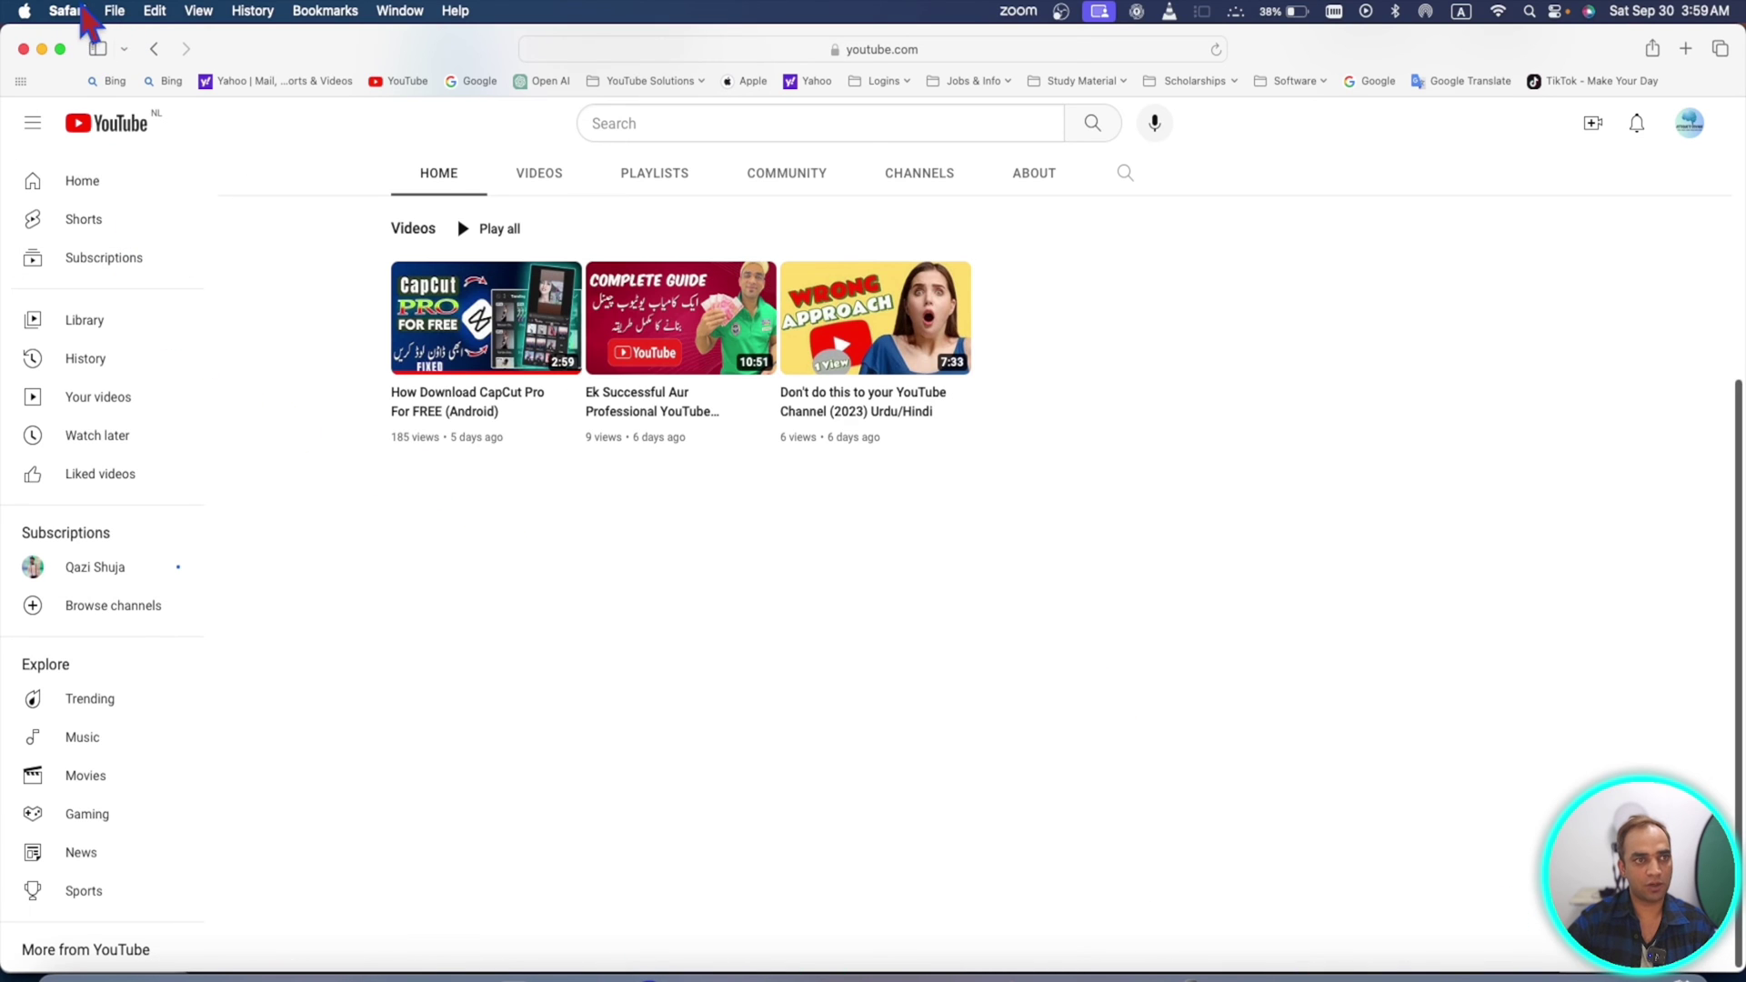
- Start Add to Dock for the YouTube page and use youtube profile photo from Downloads as its icon
{"action": "left_click", "coordinate": [117, 11]}
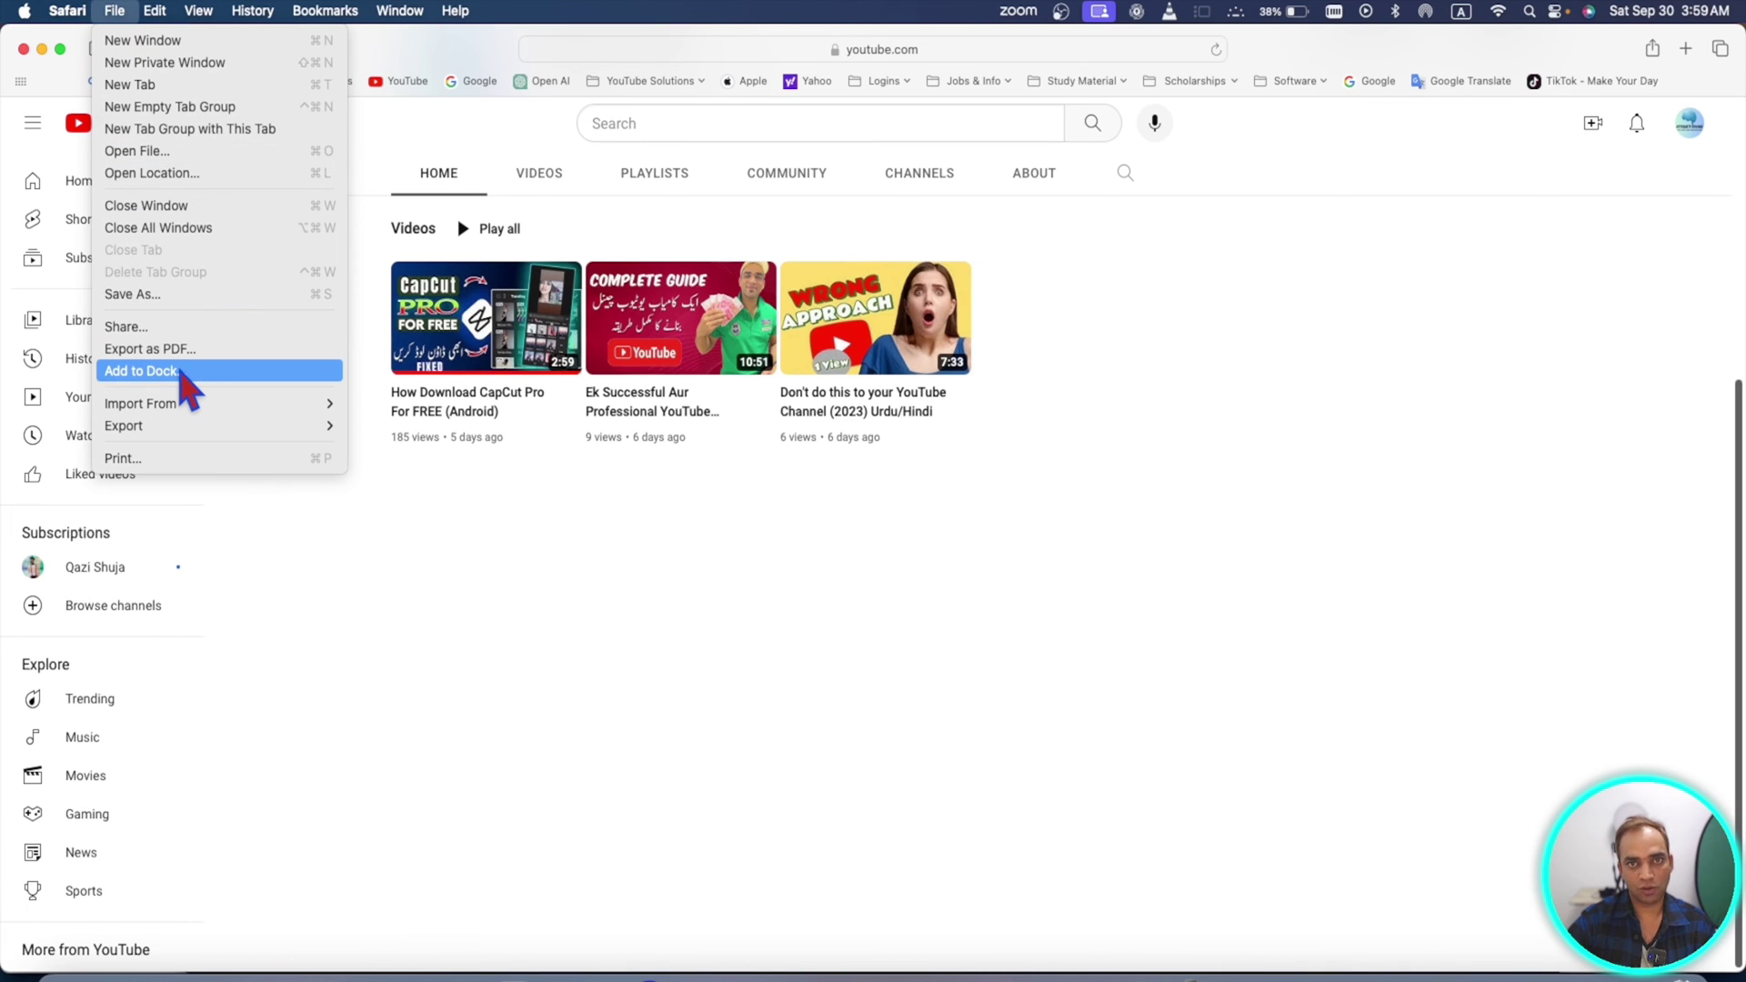
{"action": "left_click", "coordinate": [181, 371]}
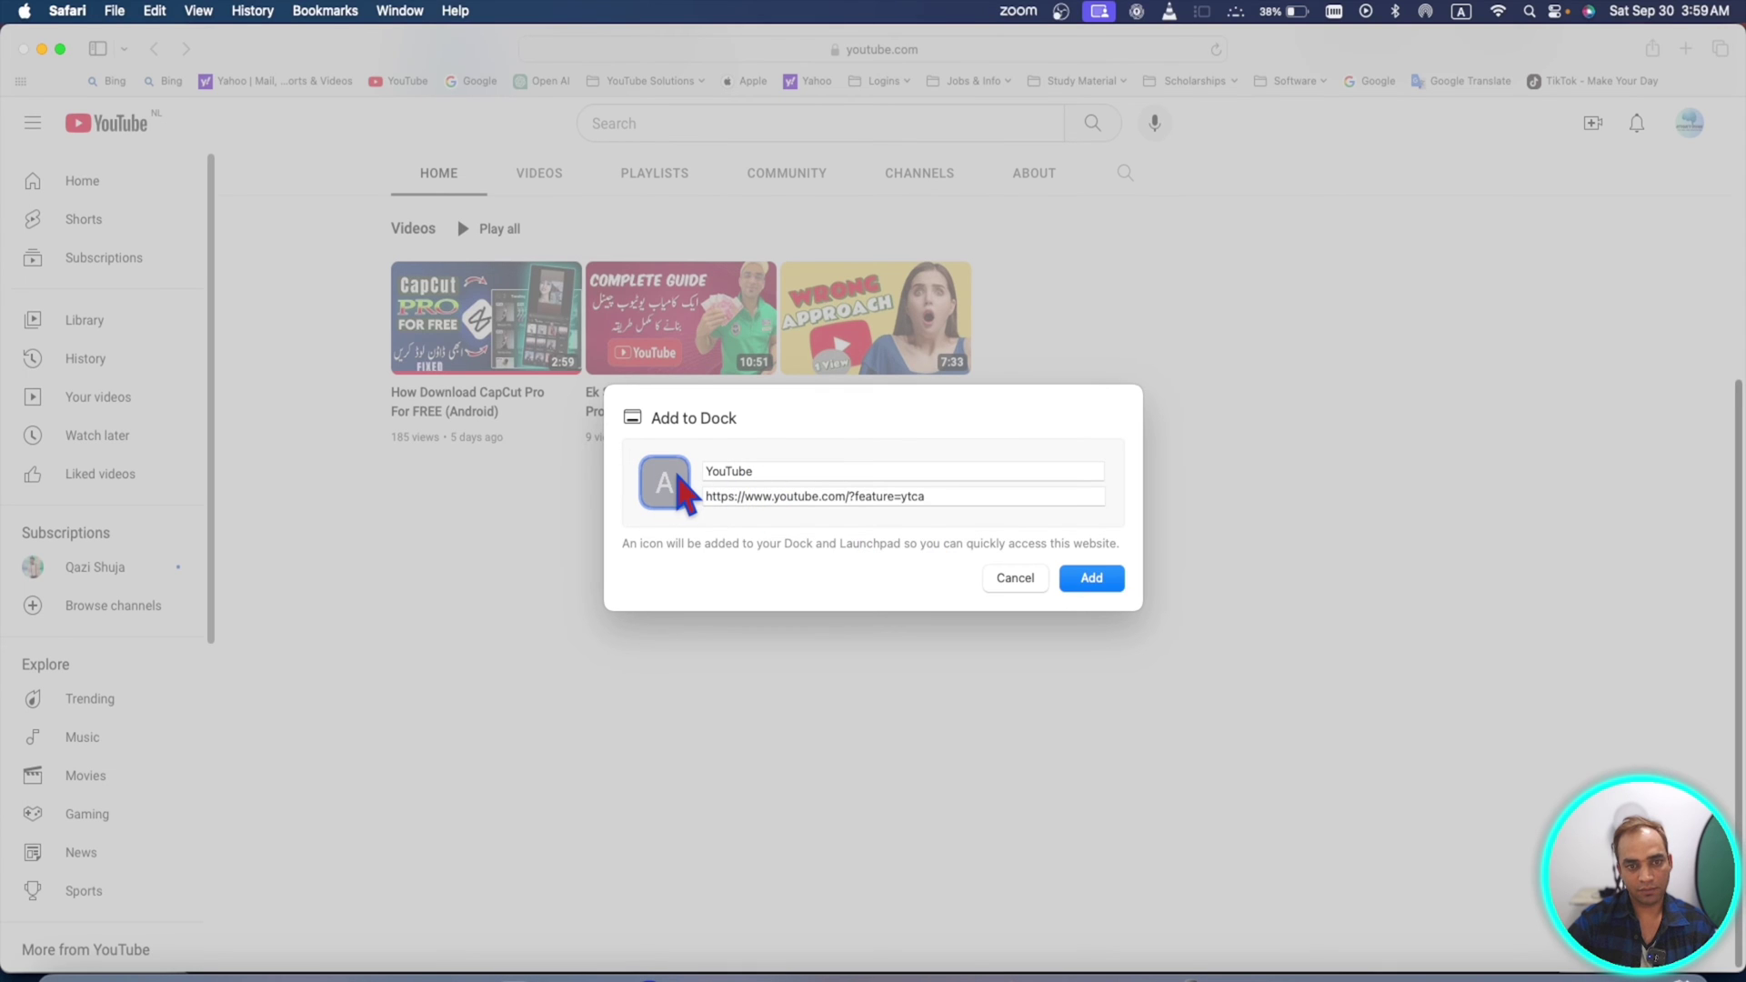
{"action": "left_click", "coordinate": [679, 480]}
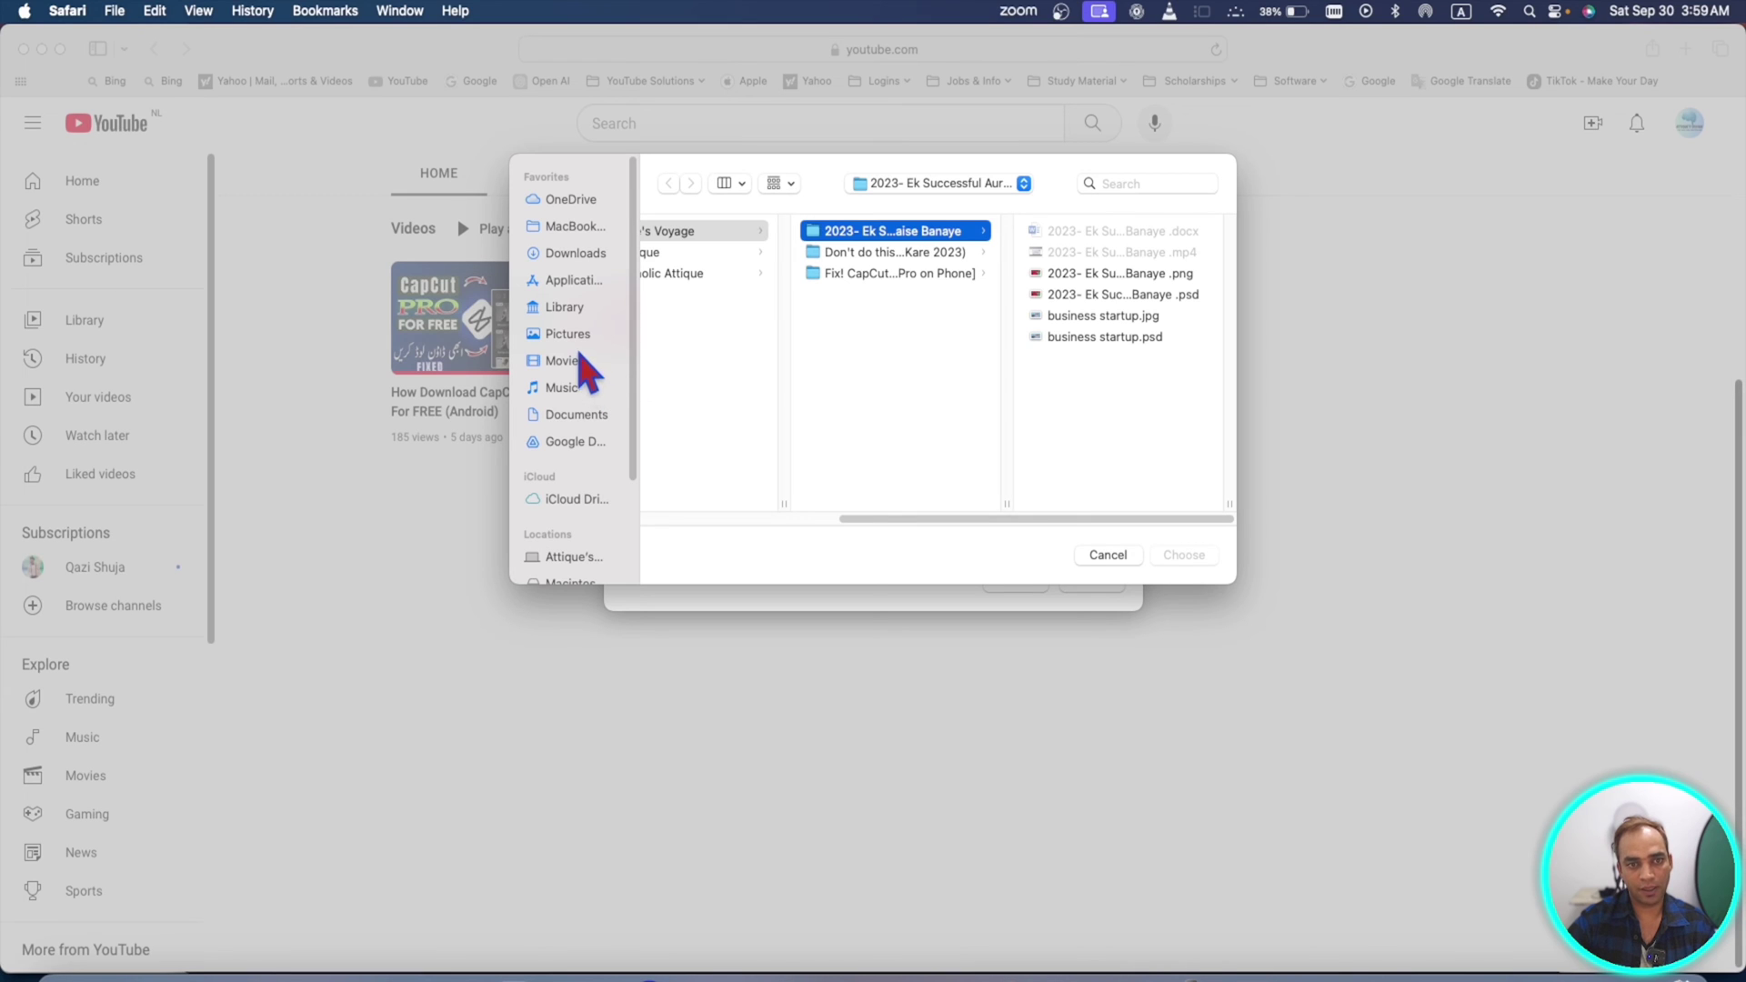
{"action": "left_click", "coordinate": [571, 335]}
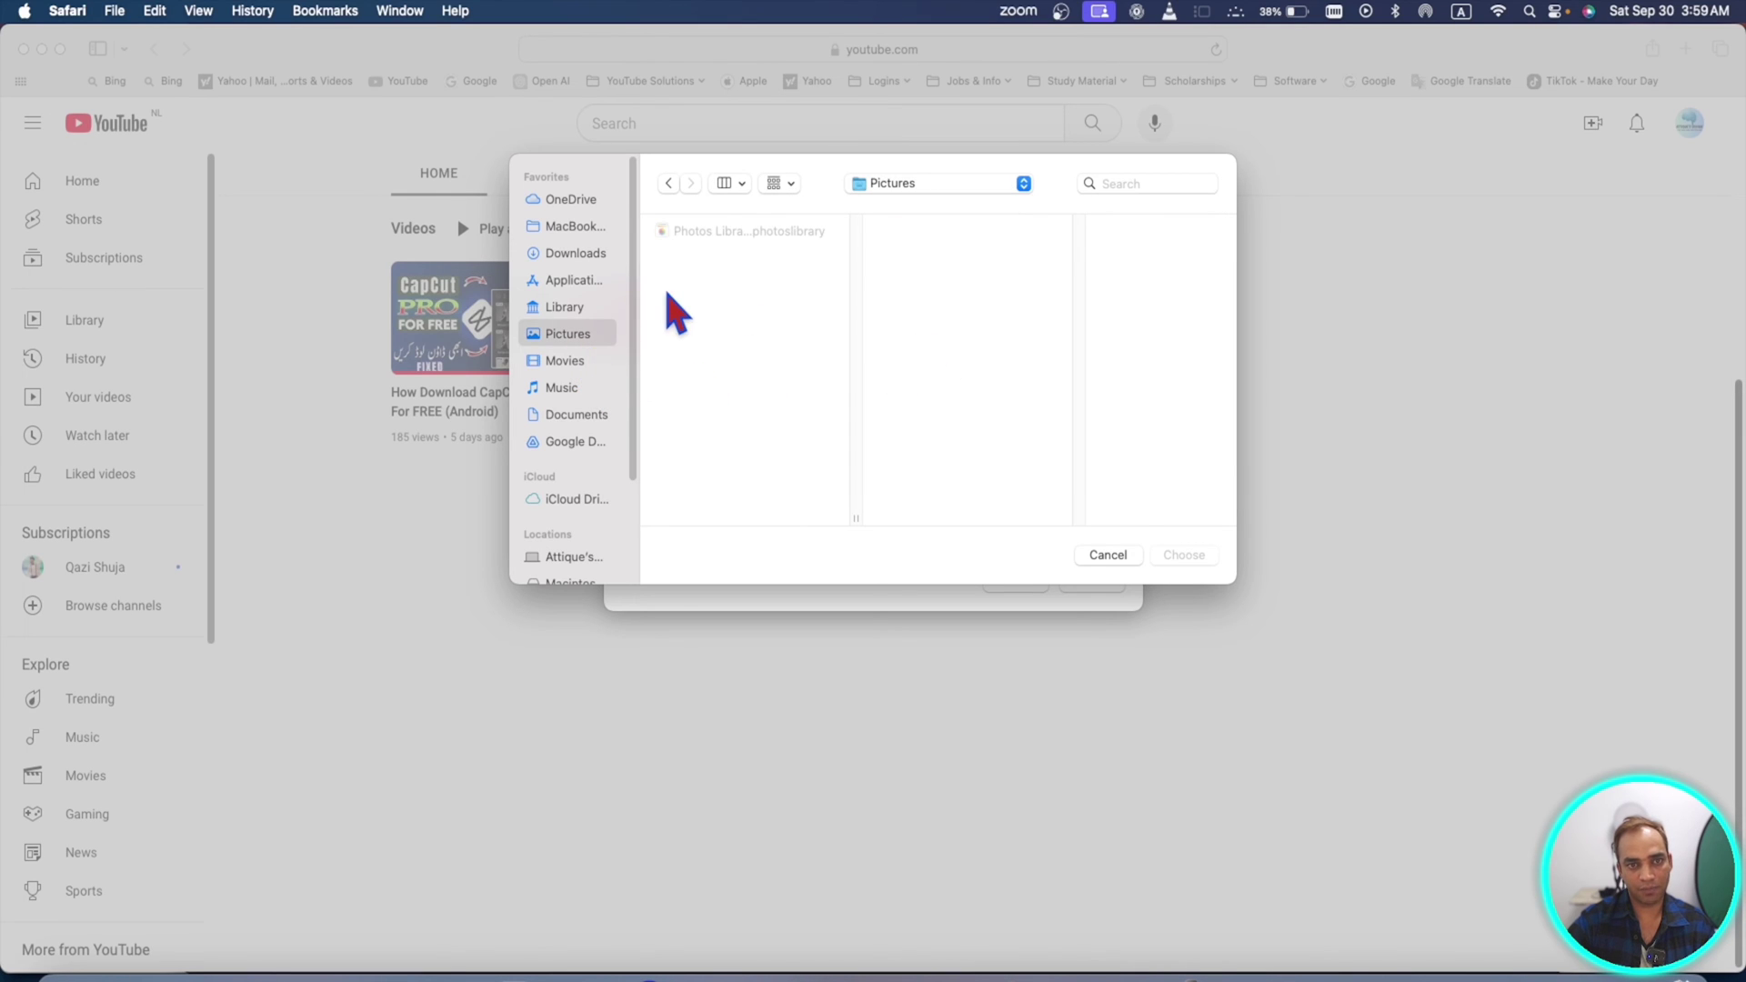
{"action": "left_click", "coordinate": [576, 252]}
{"action": "left_click", "coordinate": [896, 247]}
{"action": "left_click", "coordinate": [1184, 555]}
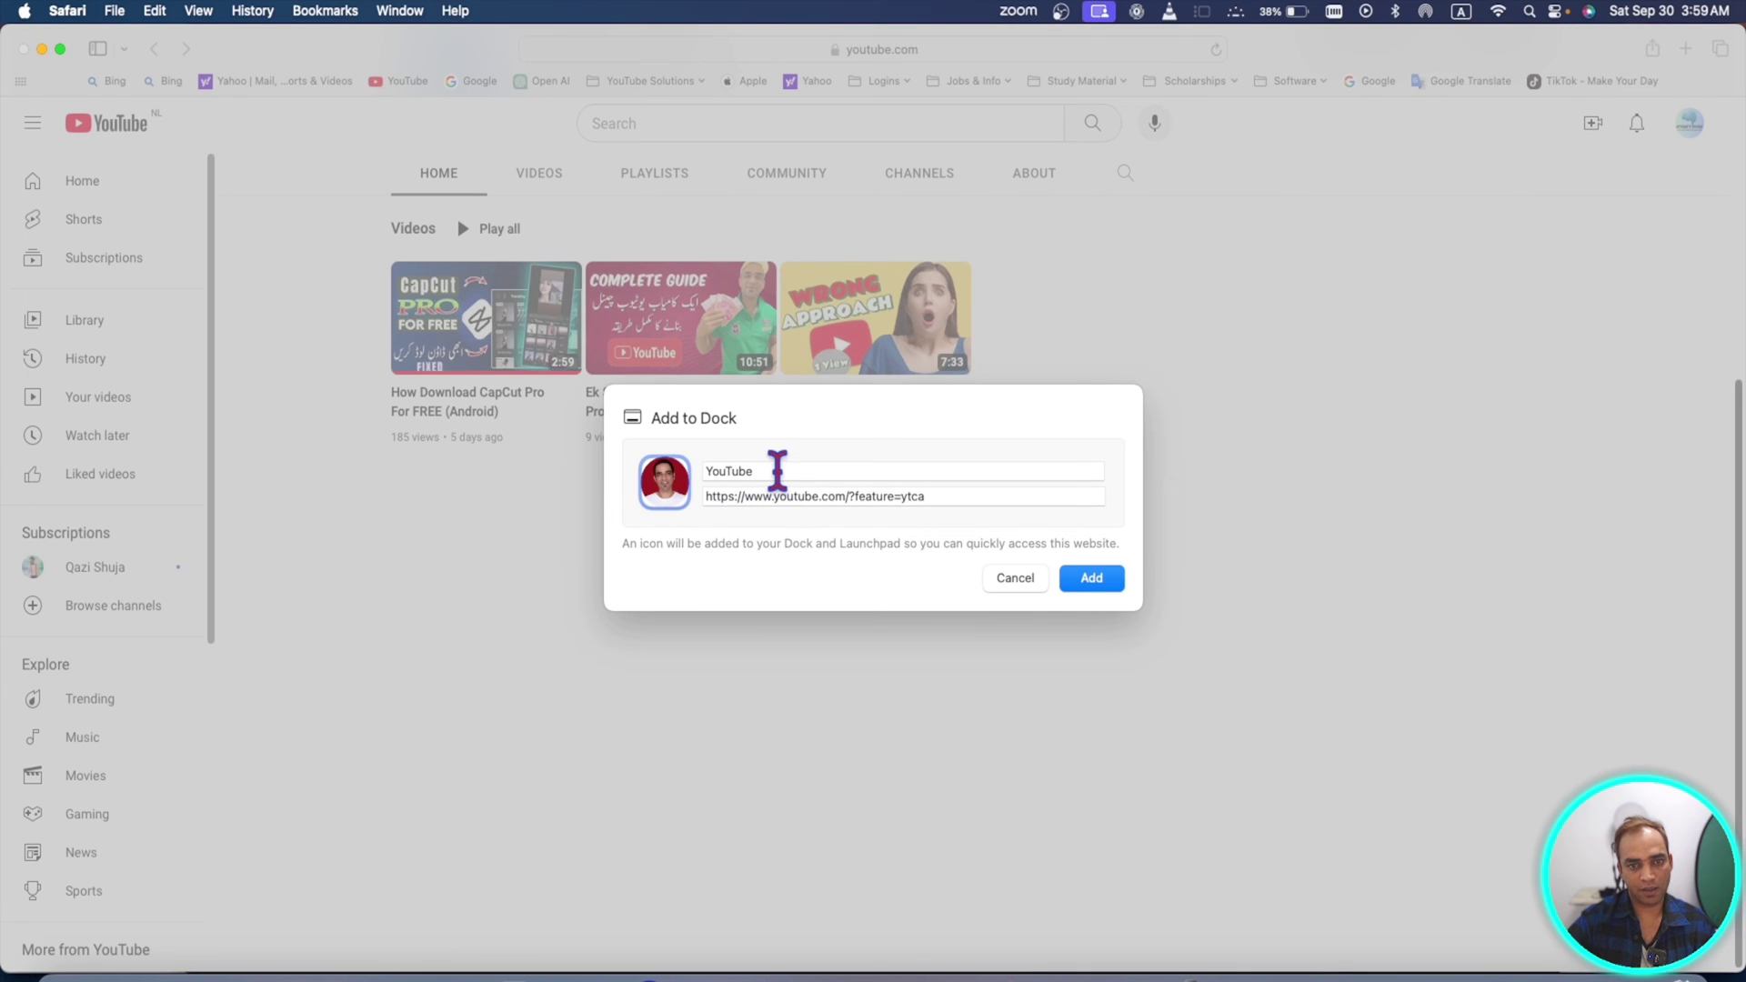
- Append the channel name to the web app's name and add it to the Dock
{"action": "left_click", "coordinate": [777, 470]}
{"action": "type", "text": "proattique"}
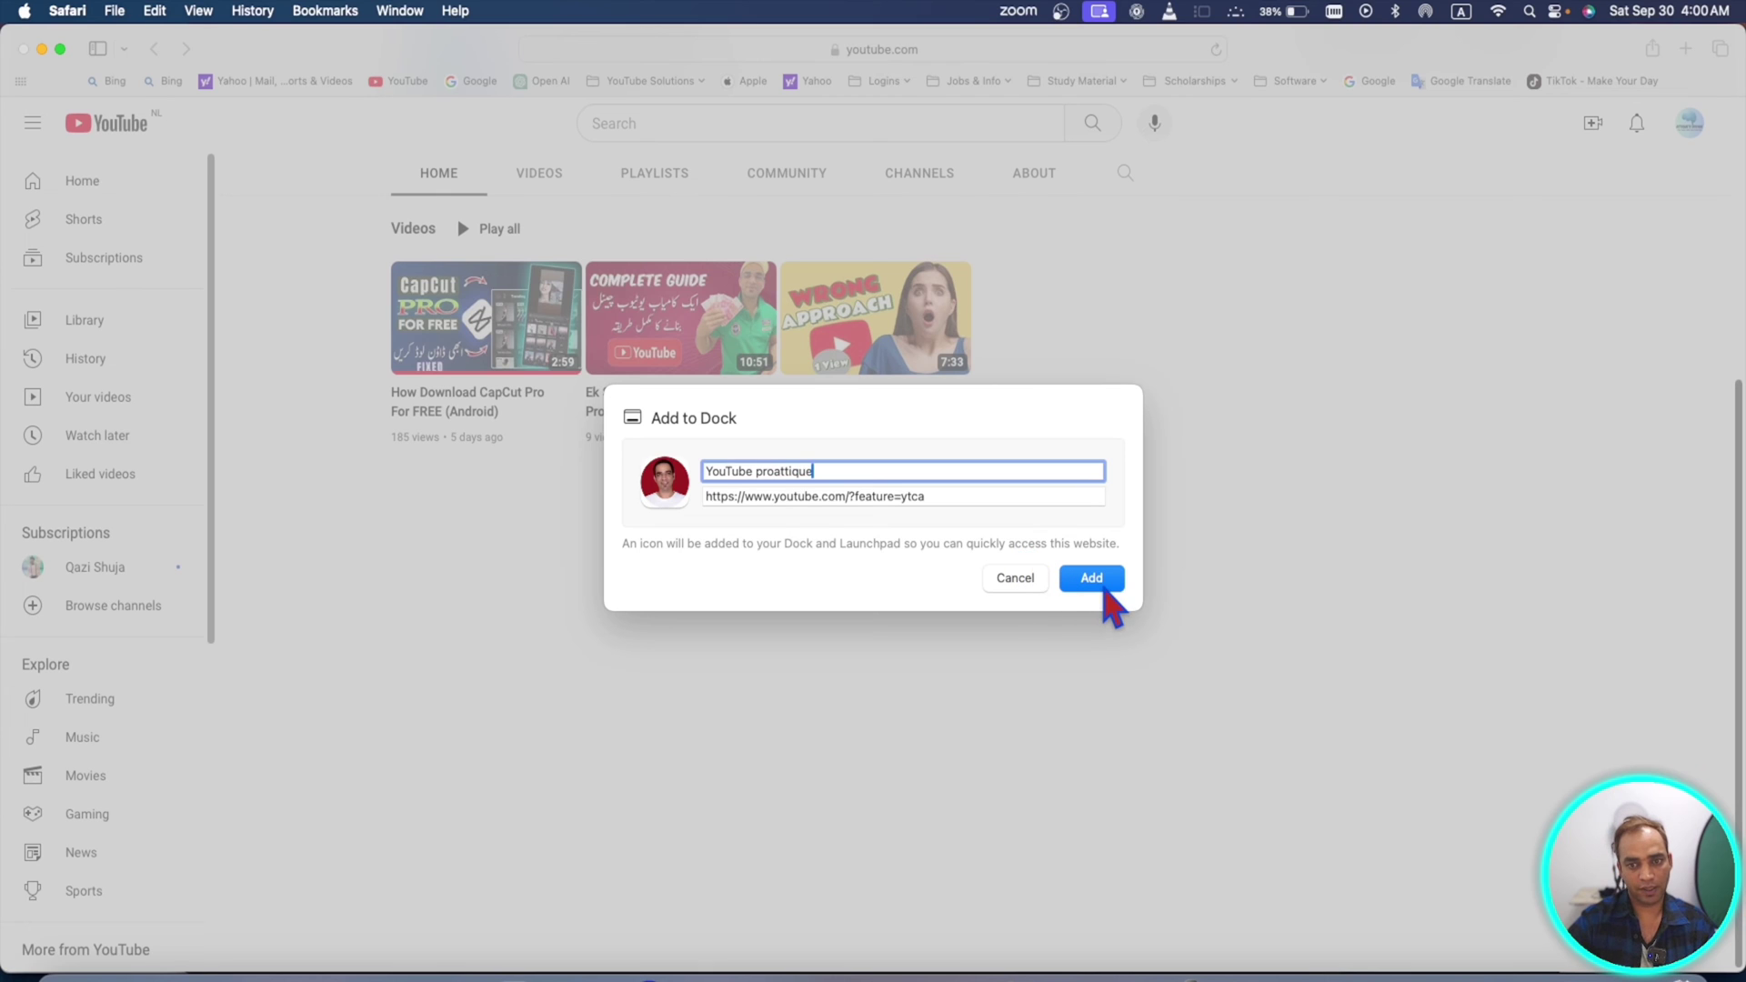
{"action": "left_click", "coordinate": [1098, 586]}
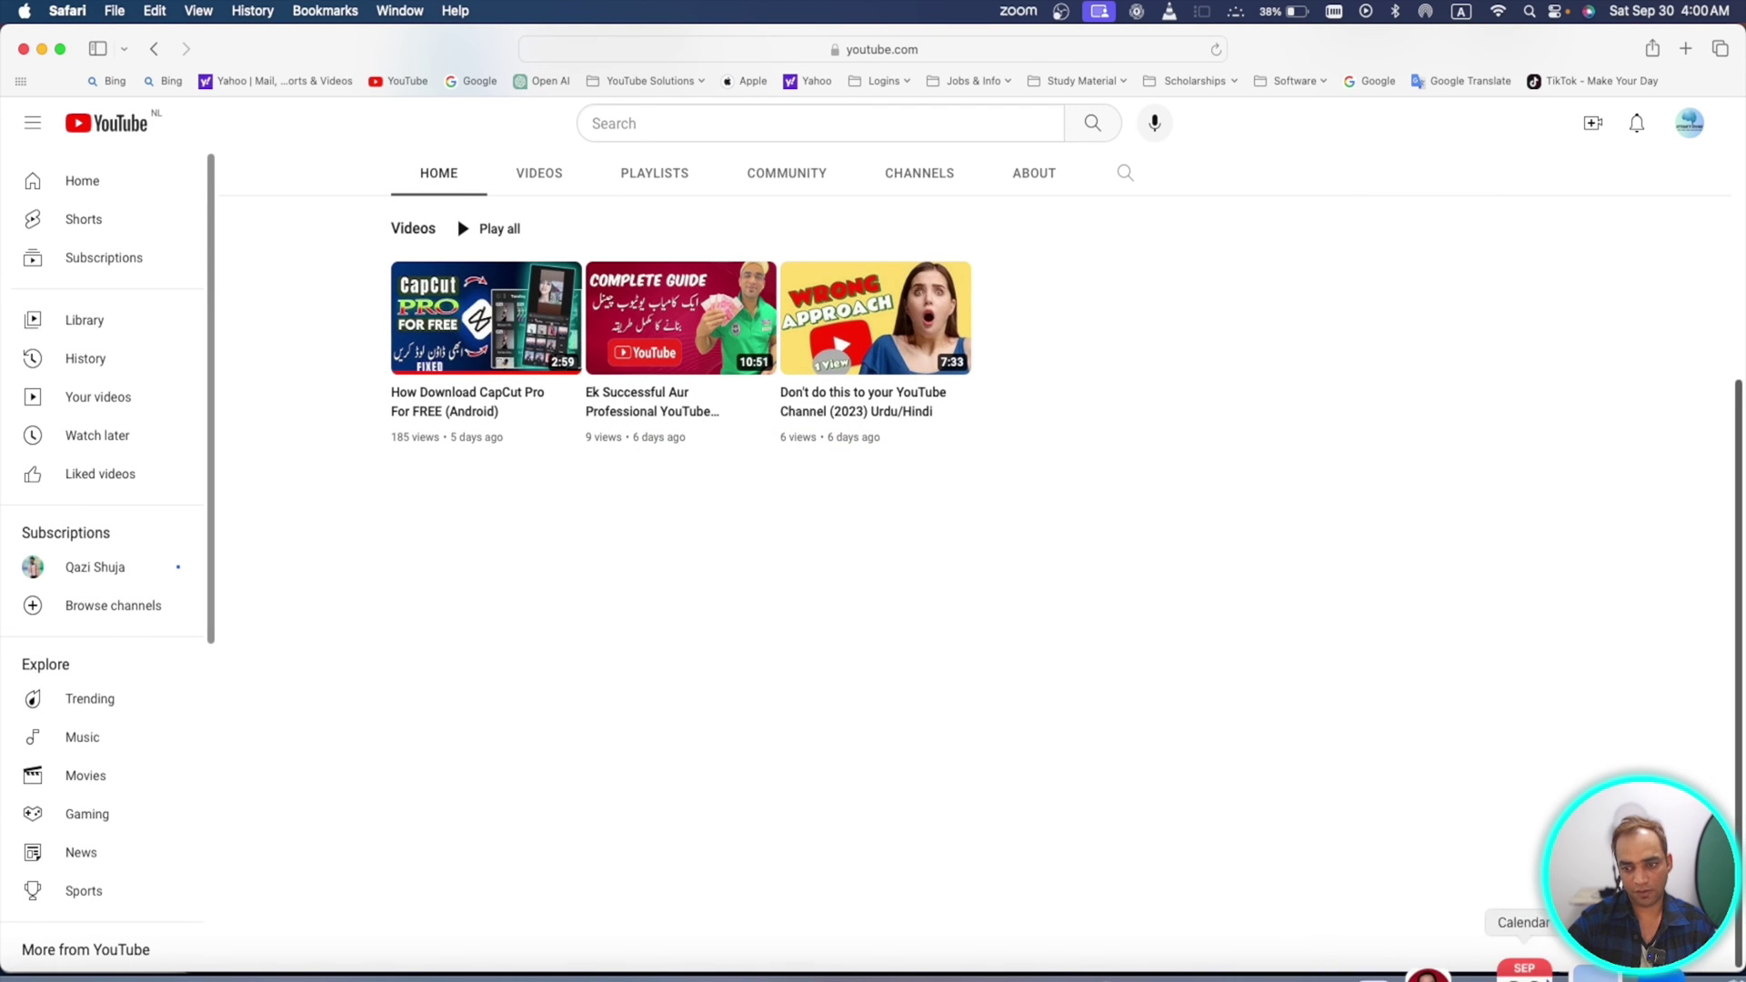
- Launch the YouTube web app, then set fingerprinting protection to apply in all browsing
{"action": "left_click", "coordinate": [1464, 971]}
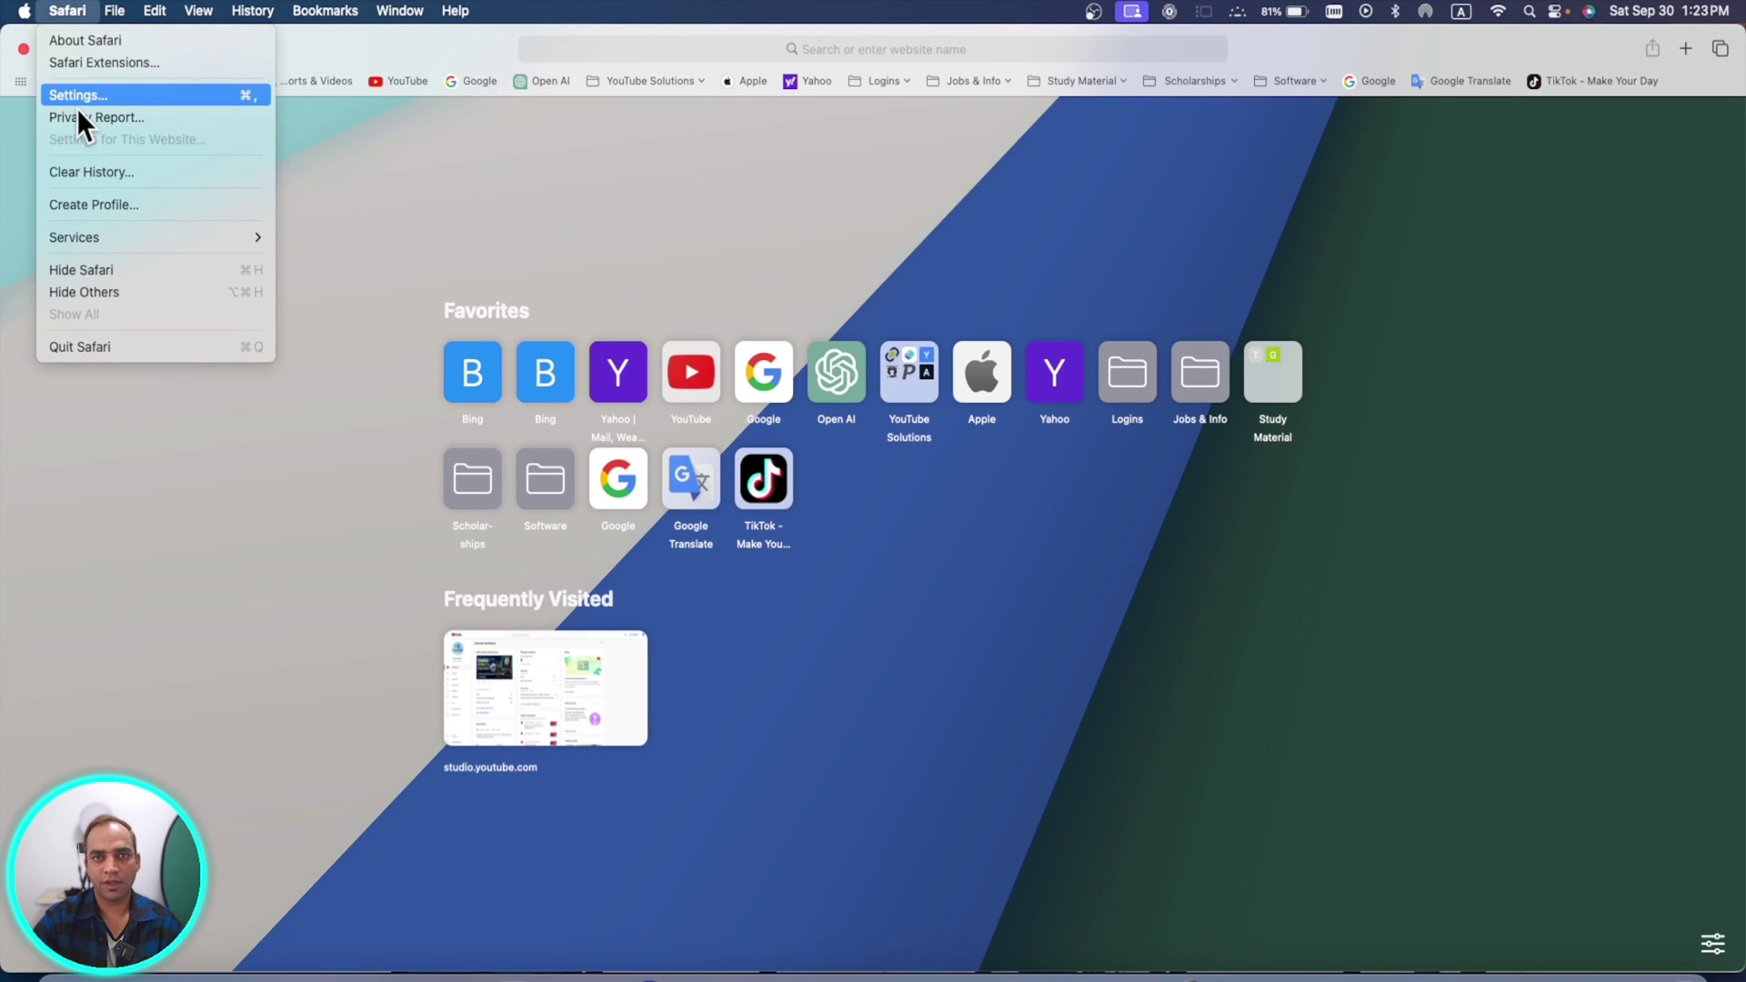
{"action": "left_click", "coordinate": [76, 106]}
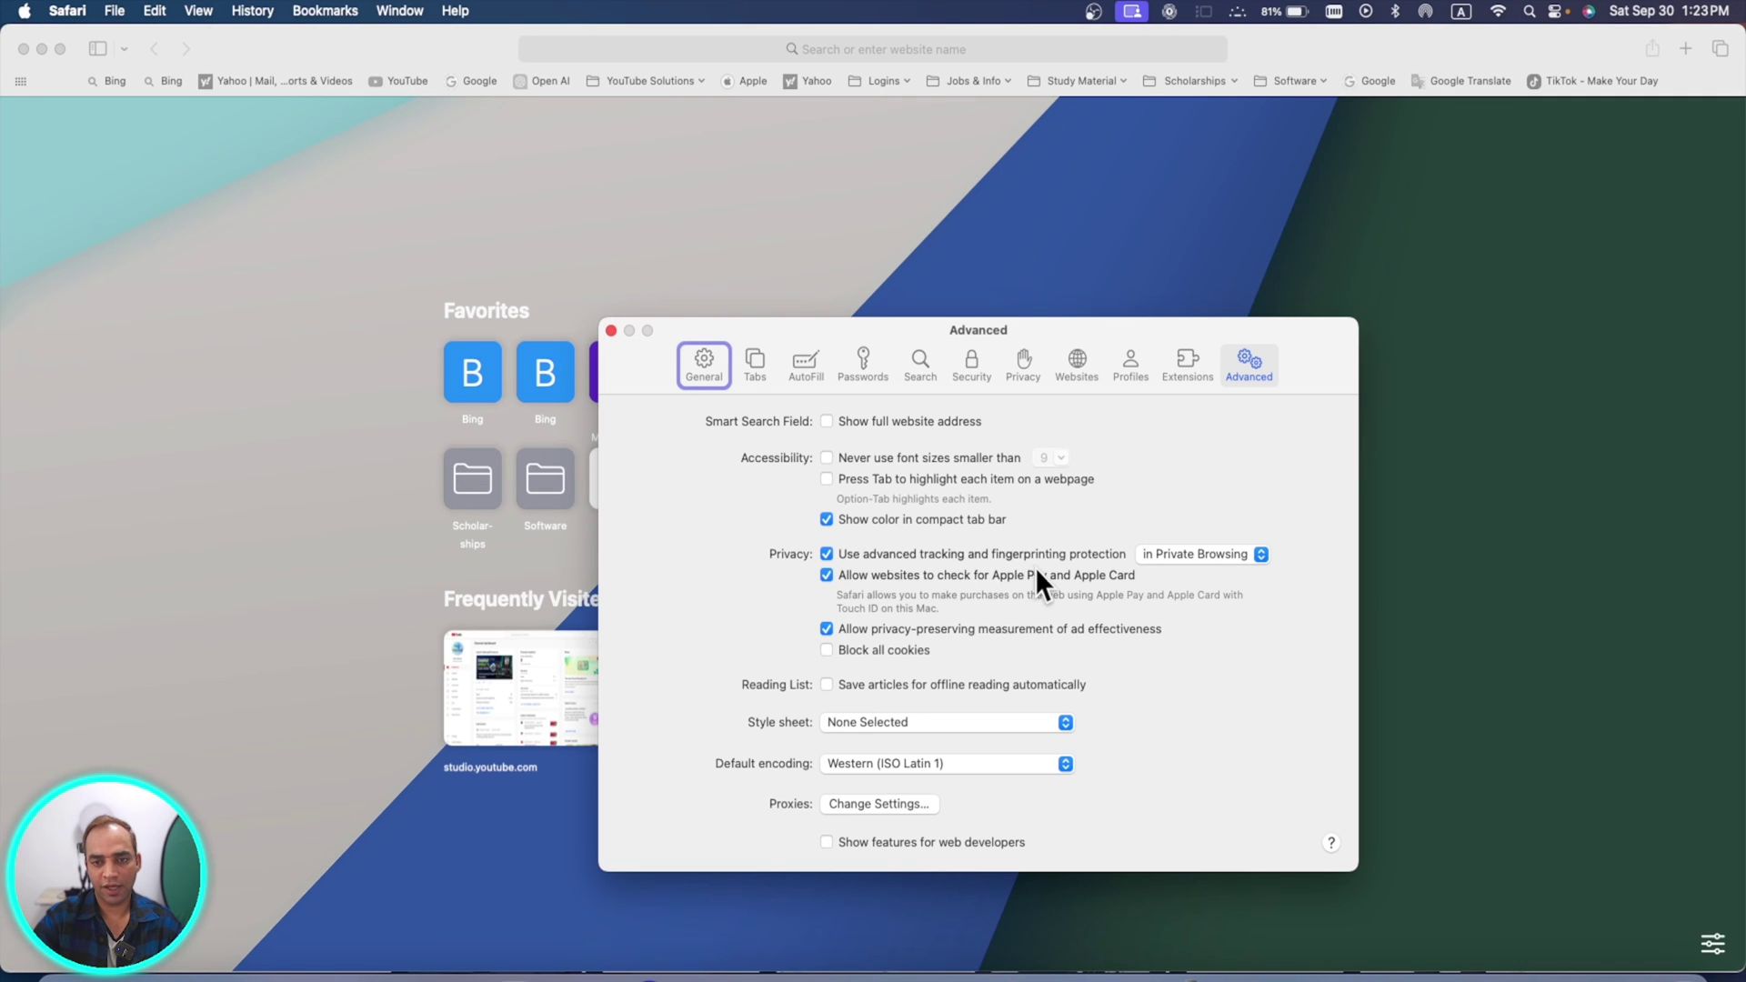
{"action": "left_click", "coordinate": [1184, 555]}
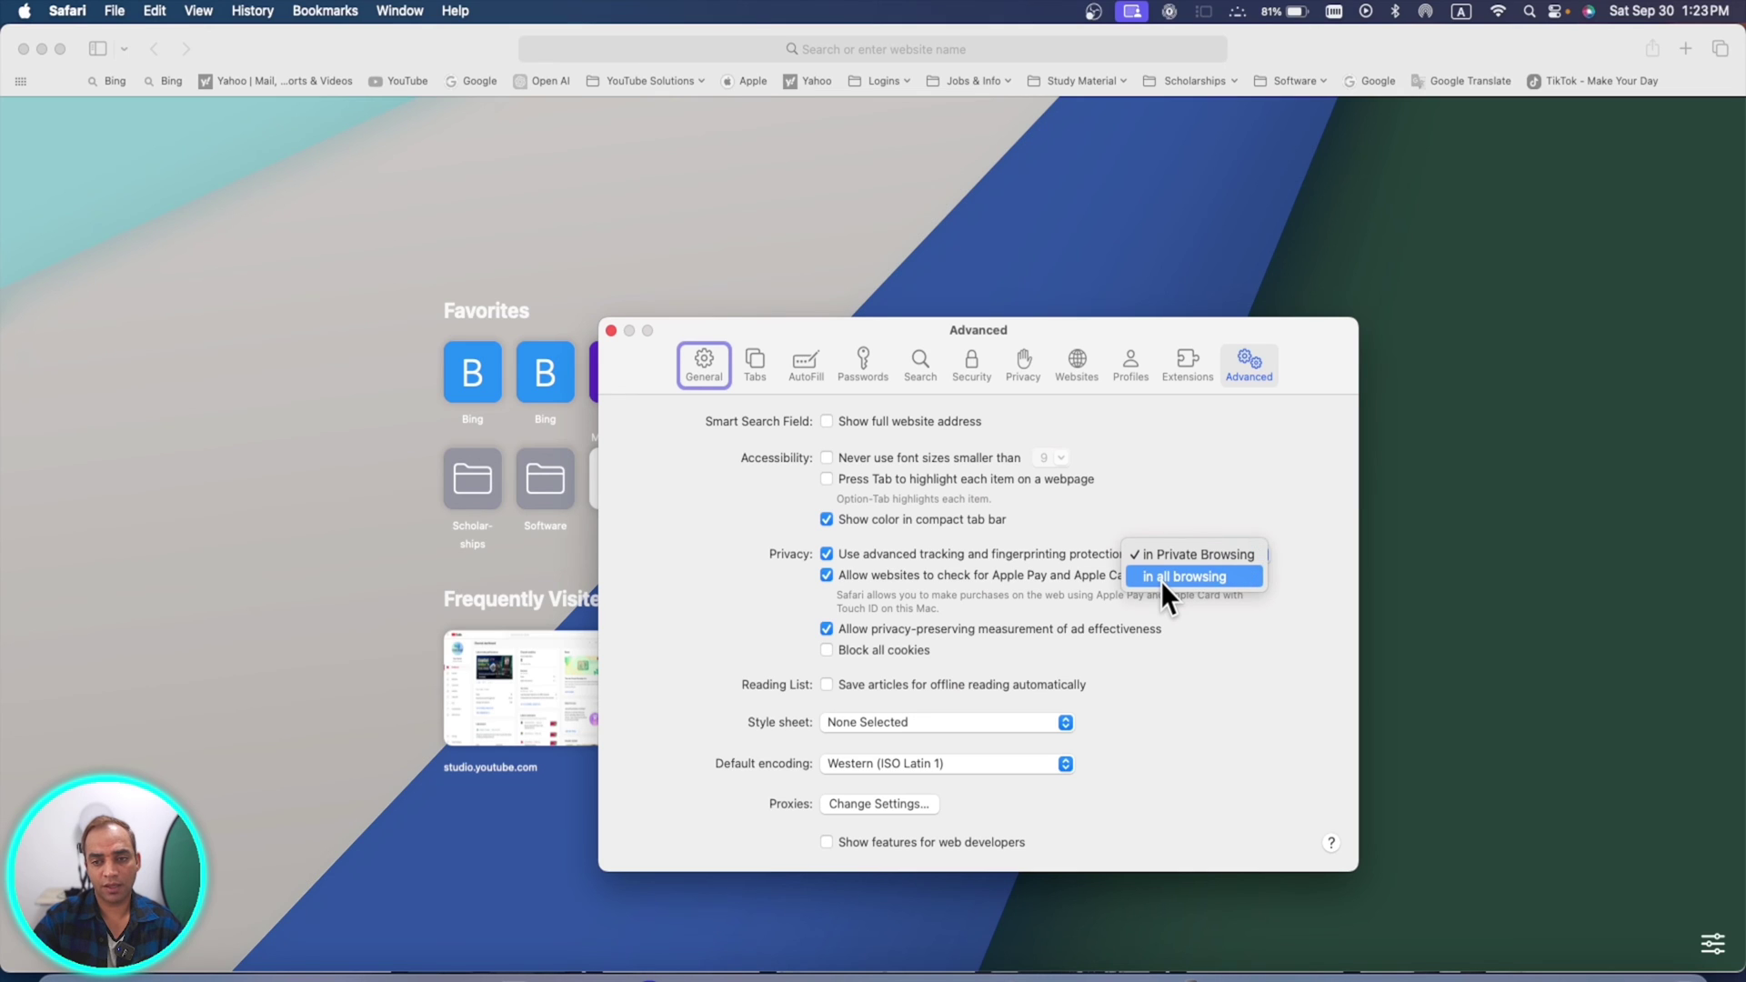
{"action": "left_click", "coordinate": [1160, 578]}
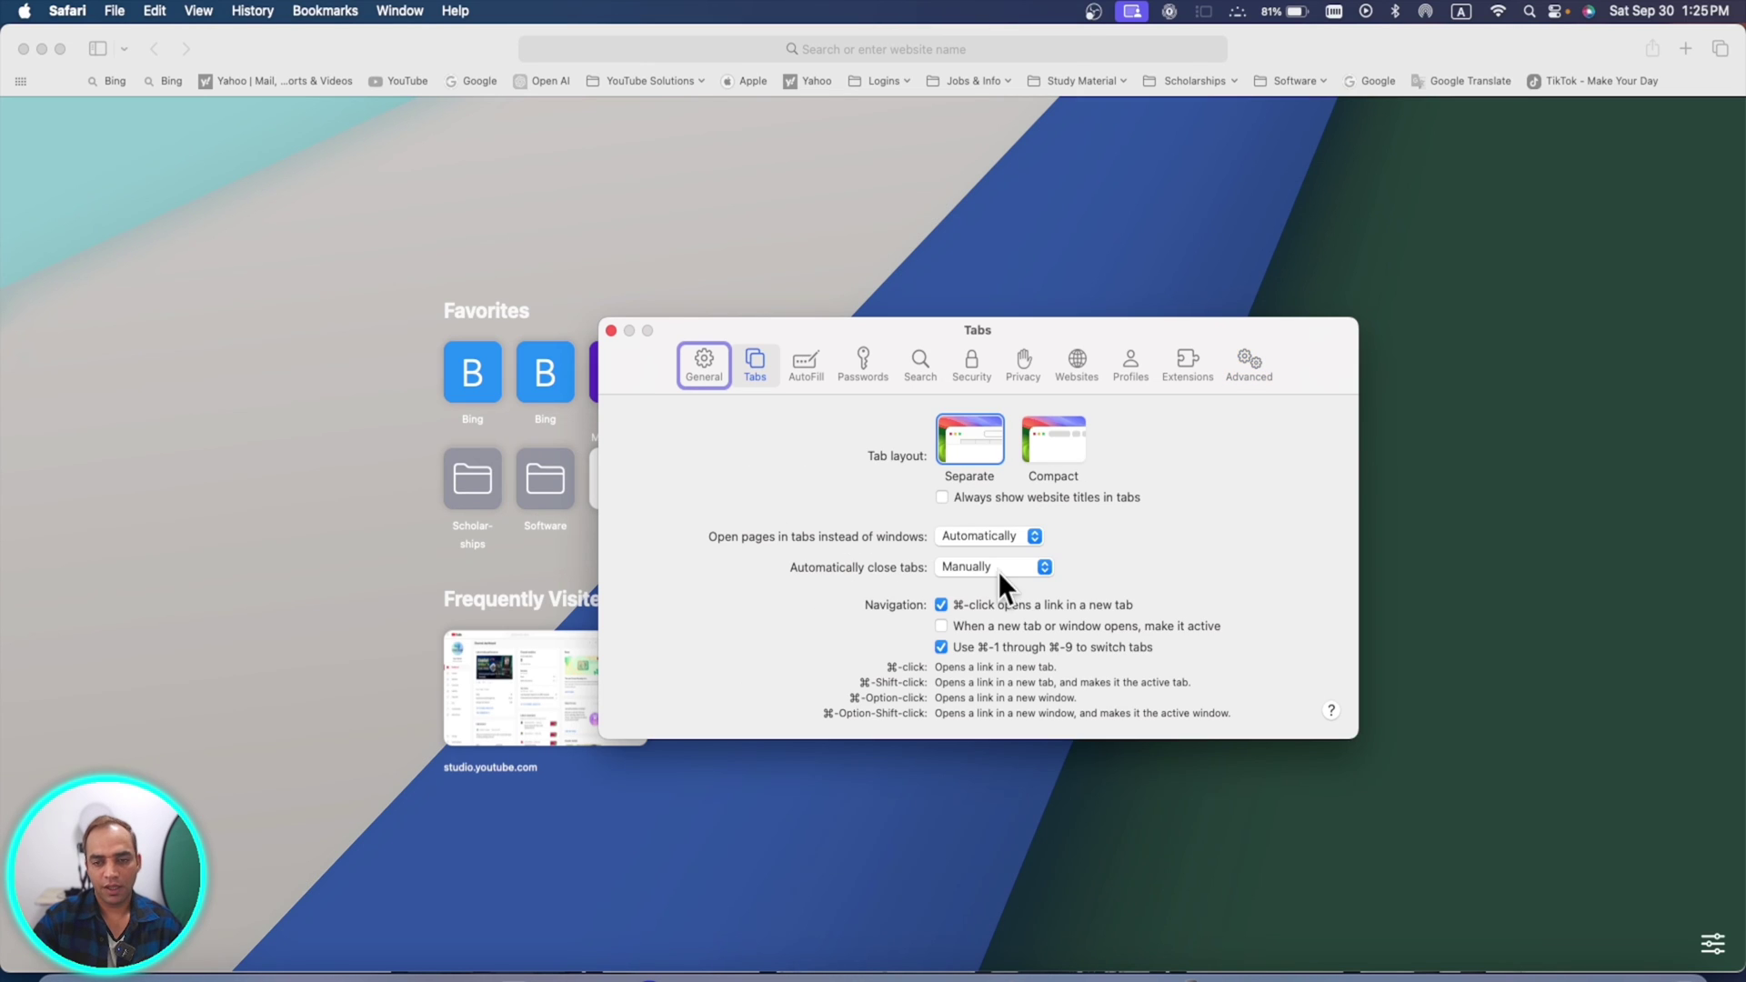
- Set 'Automatically close tabs' to After one week
{"action": "left_click", "coordinate": [964, 572]}
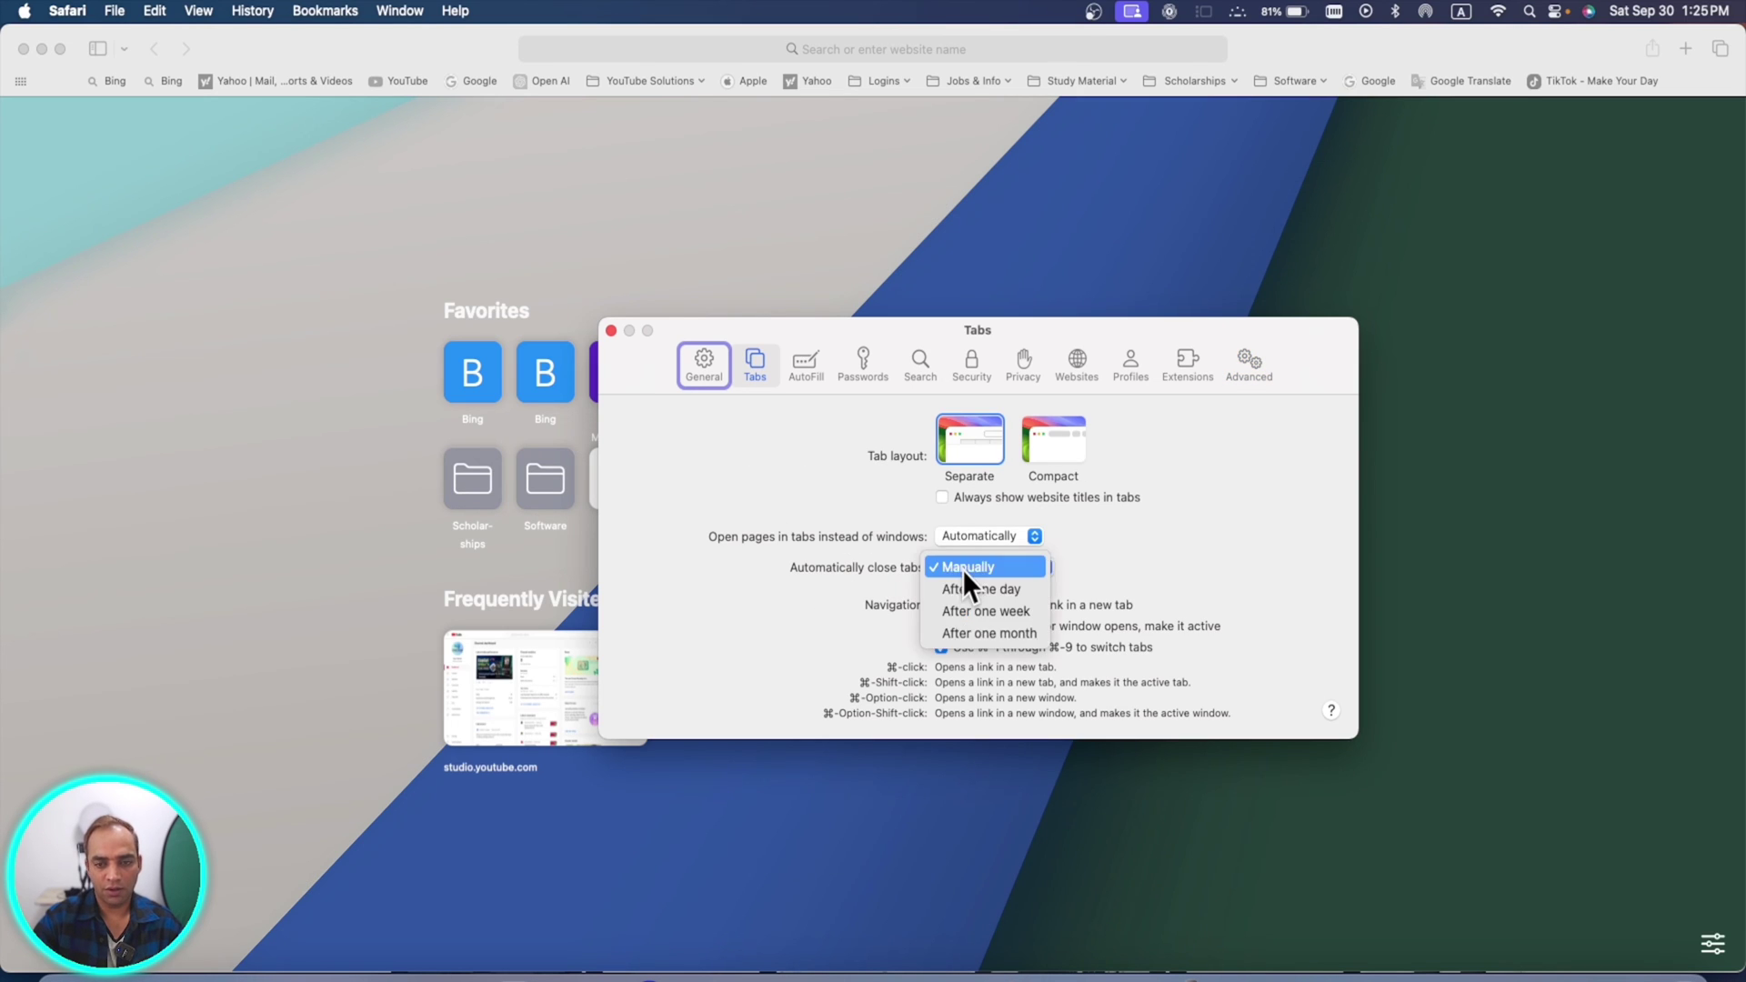
{"action": "left_click", "coordinate": [1014, 568]}
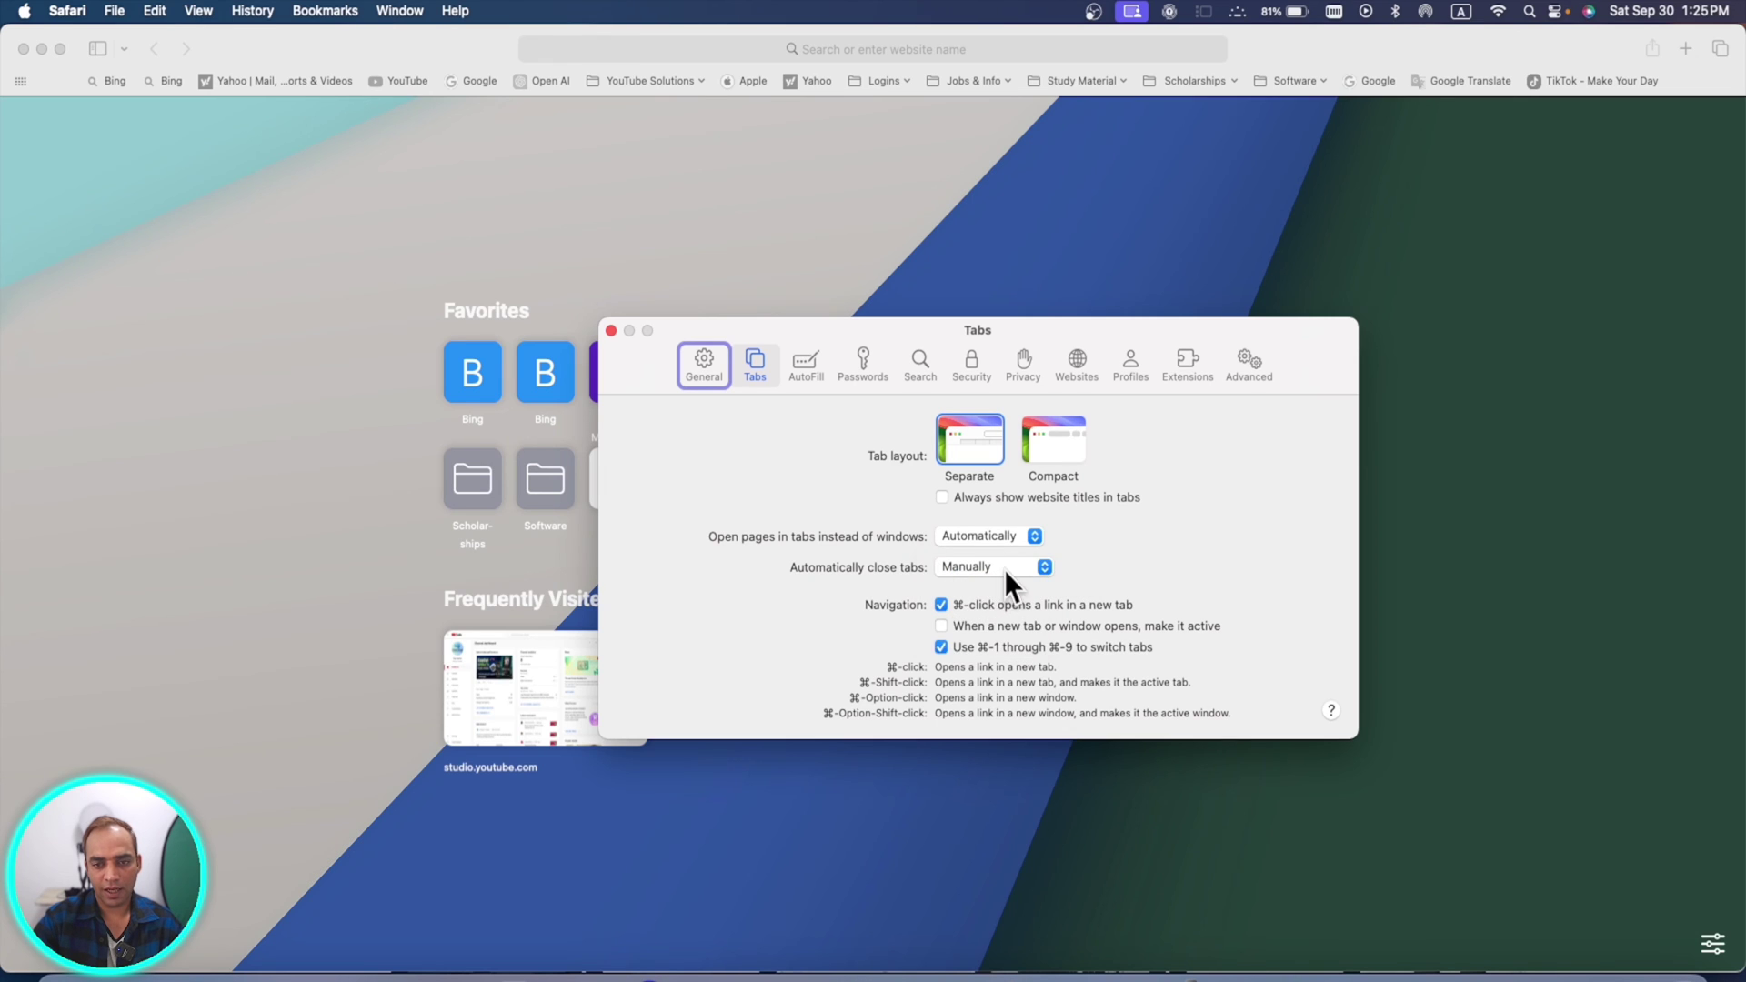
{"action": "left_click", "coordinate": [1004, 569]}
{"action": "left_click", "coordinate": [1007, 597]}
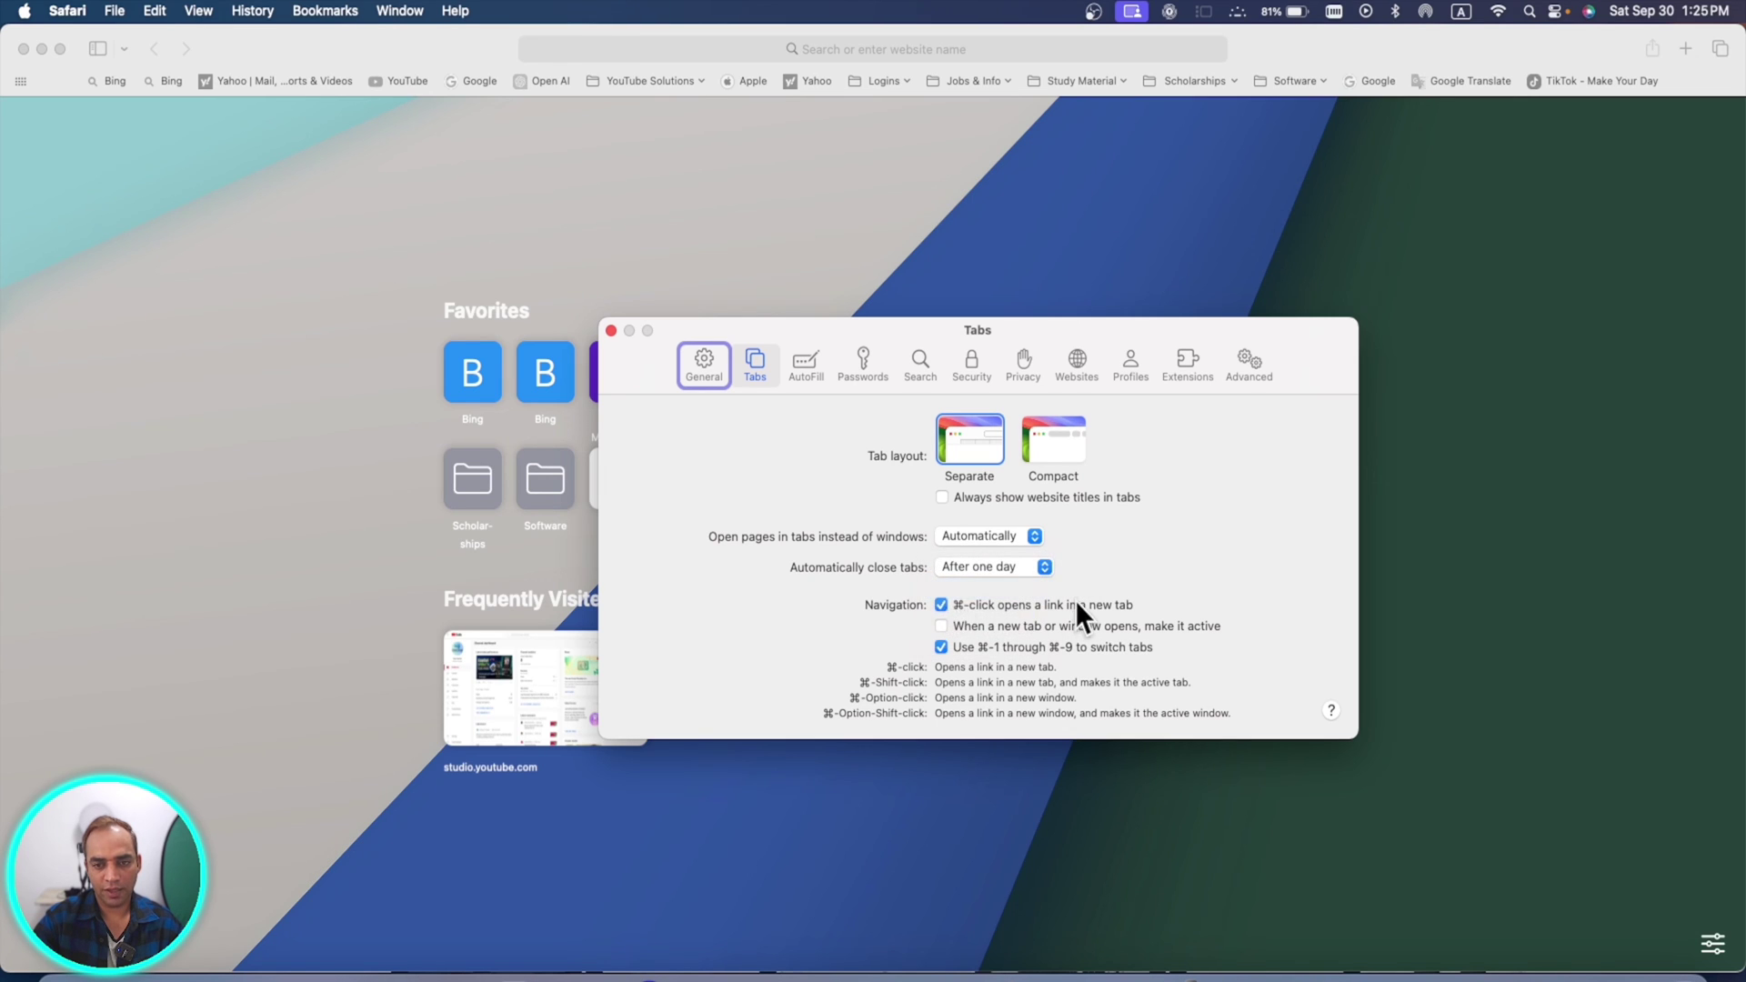
{"action": "left_click", "coordinate": [949, 571]}
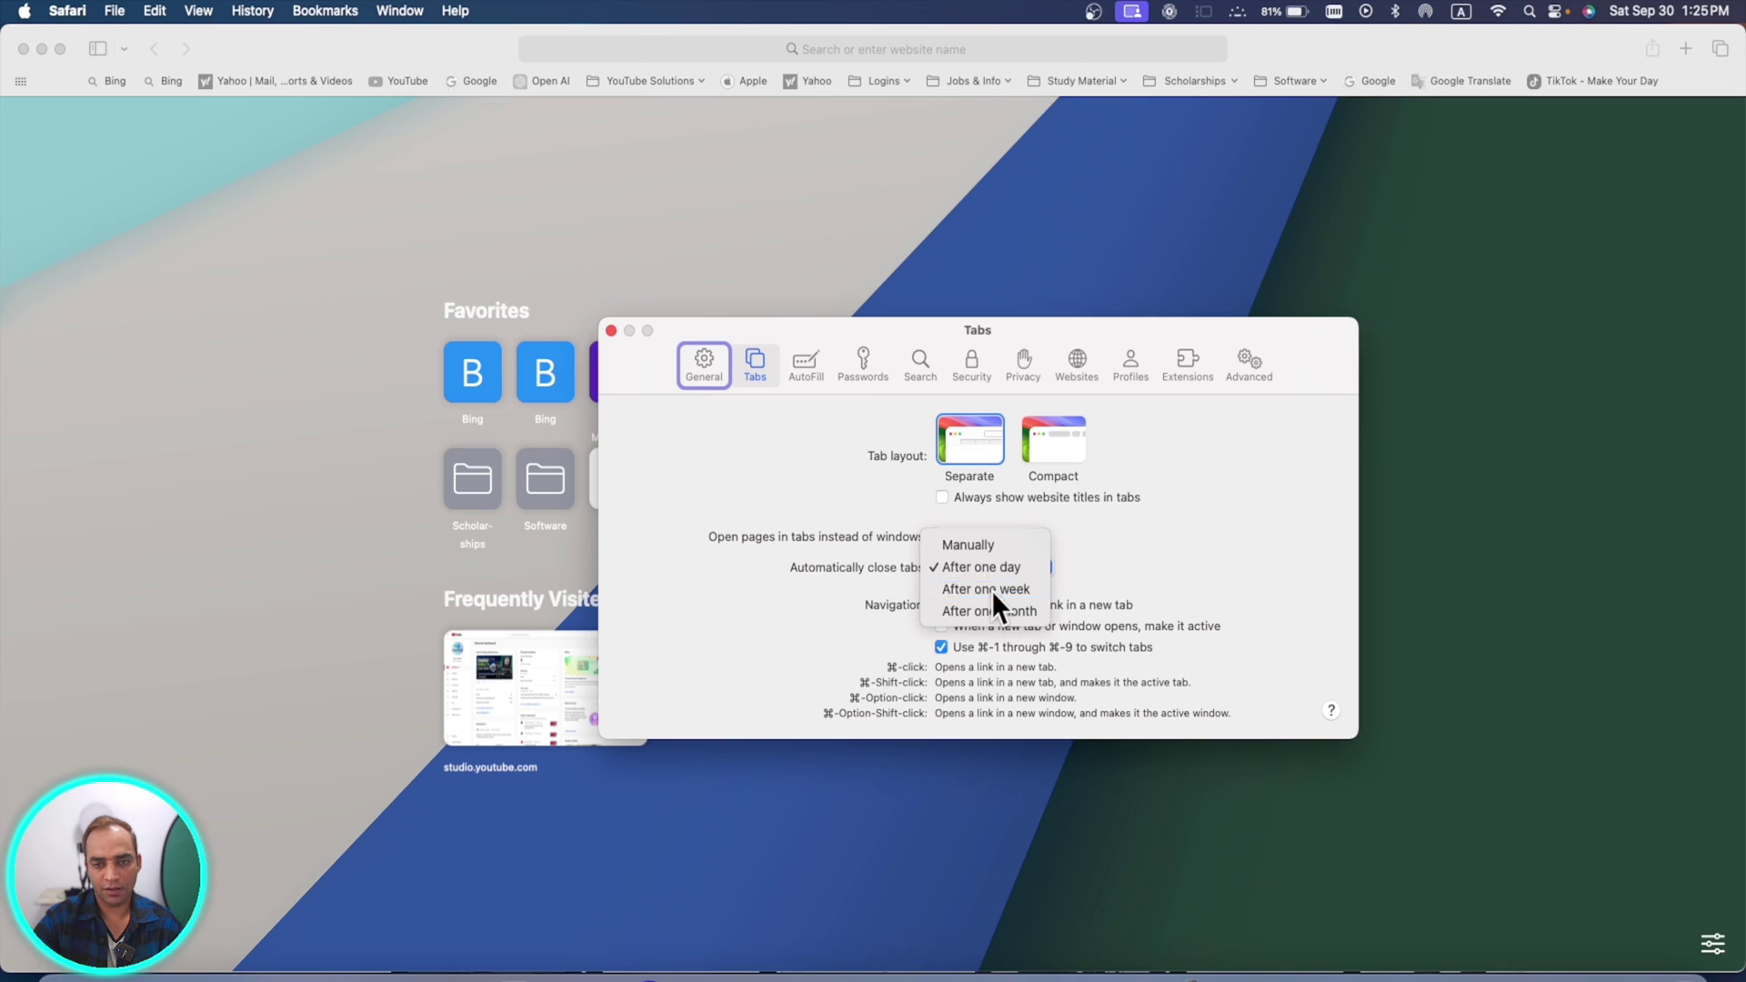
{"action": "left_click", "coordinate": [991, 590]}
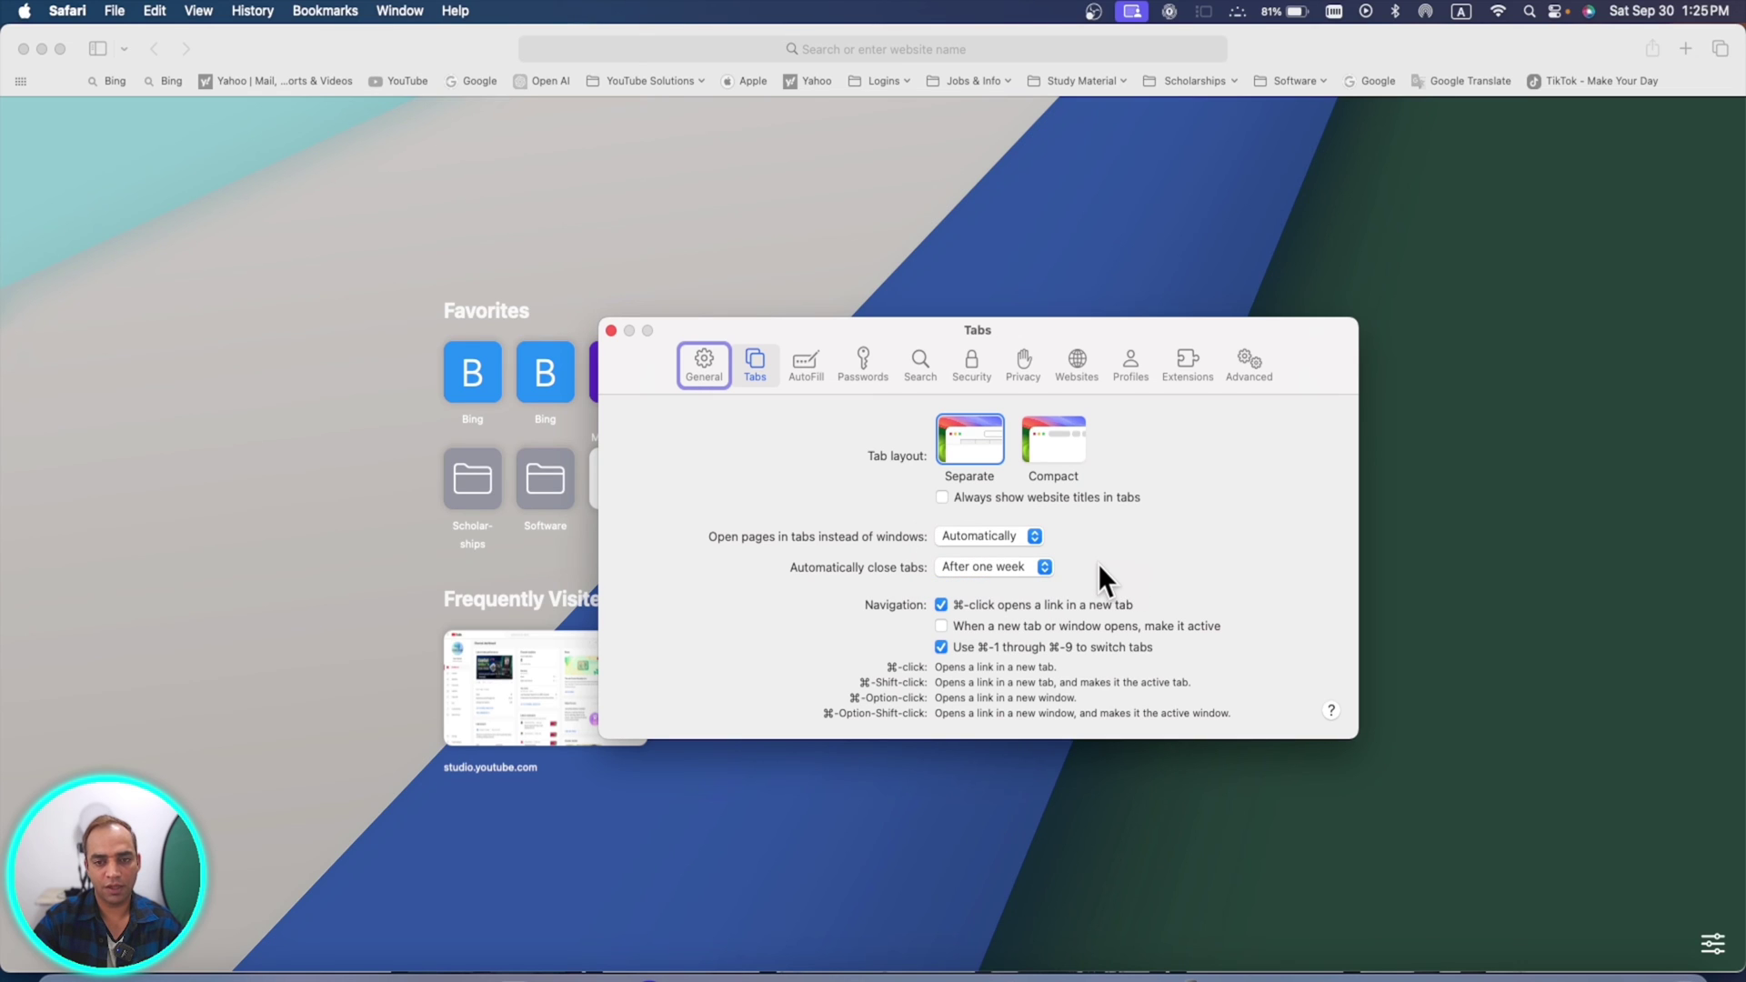
- Unlock the saved passwords with the account password and review the Password Options
{"action": "left_click", "coordinate": [861, 360]}
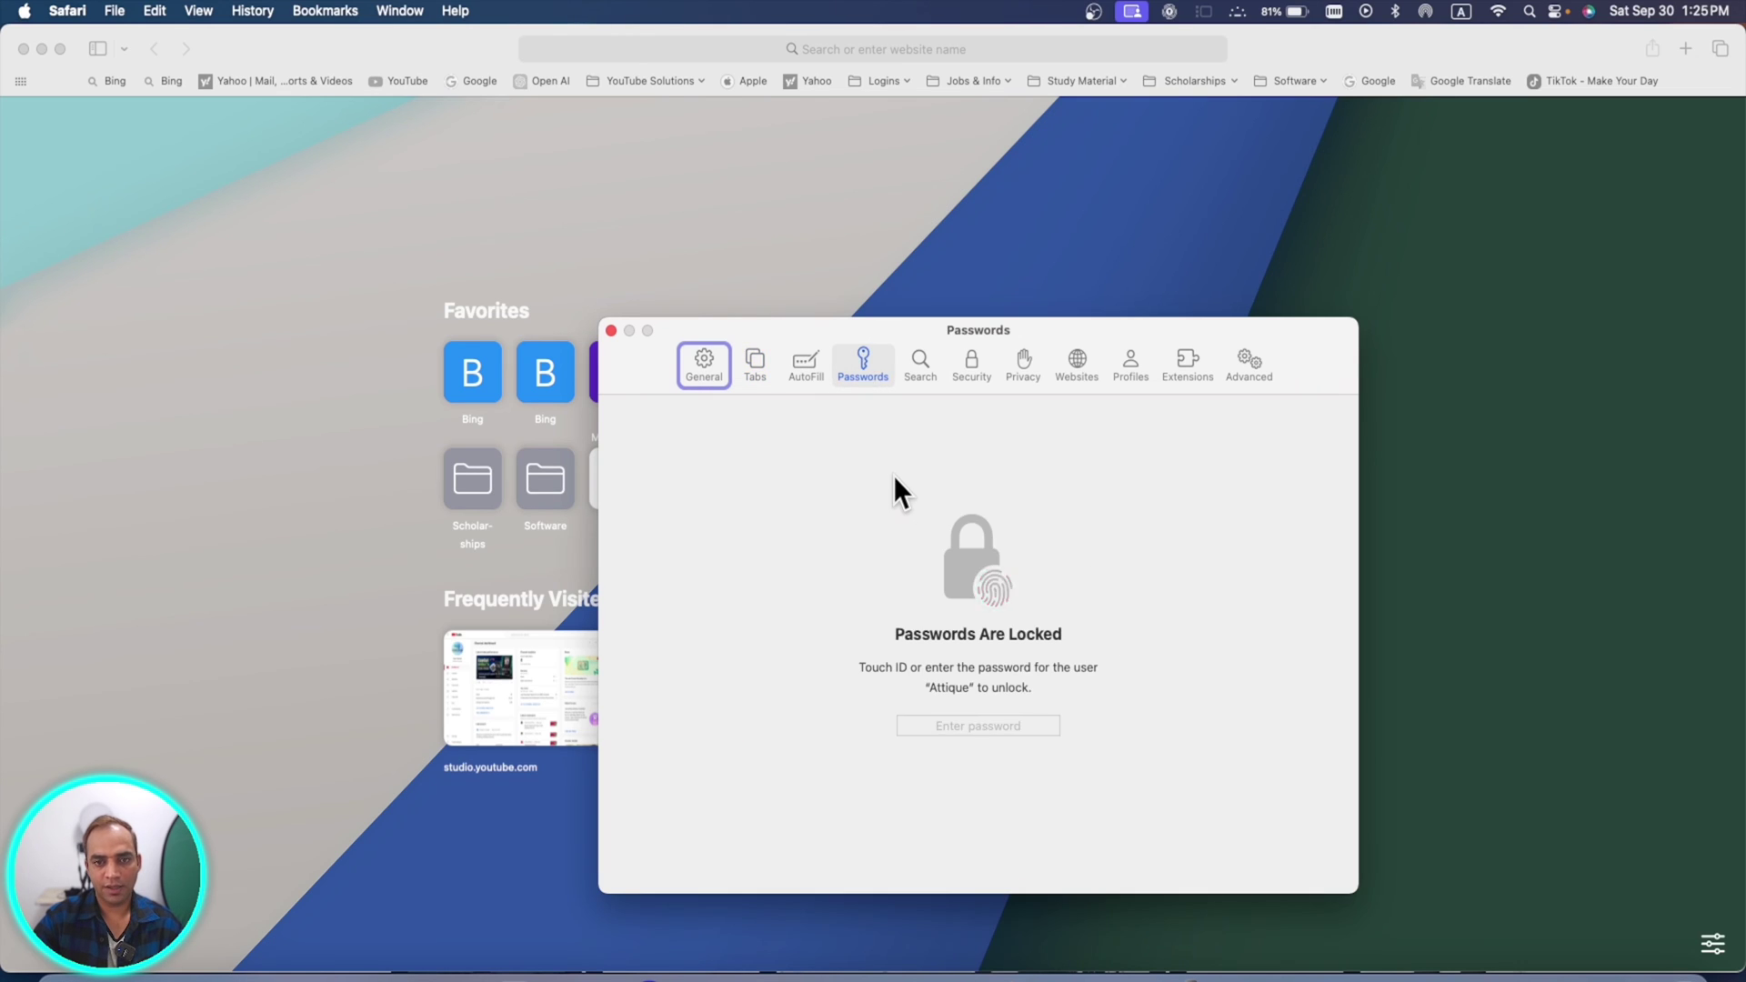
{"action": "type", "text": "•••••"}
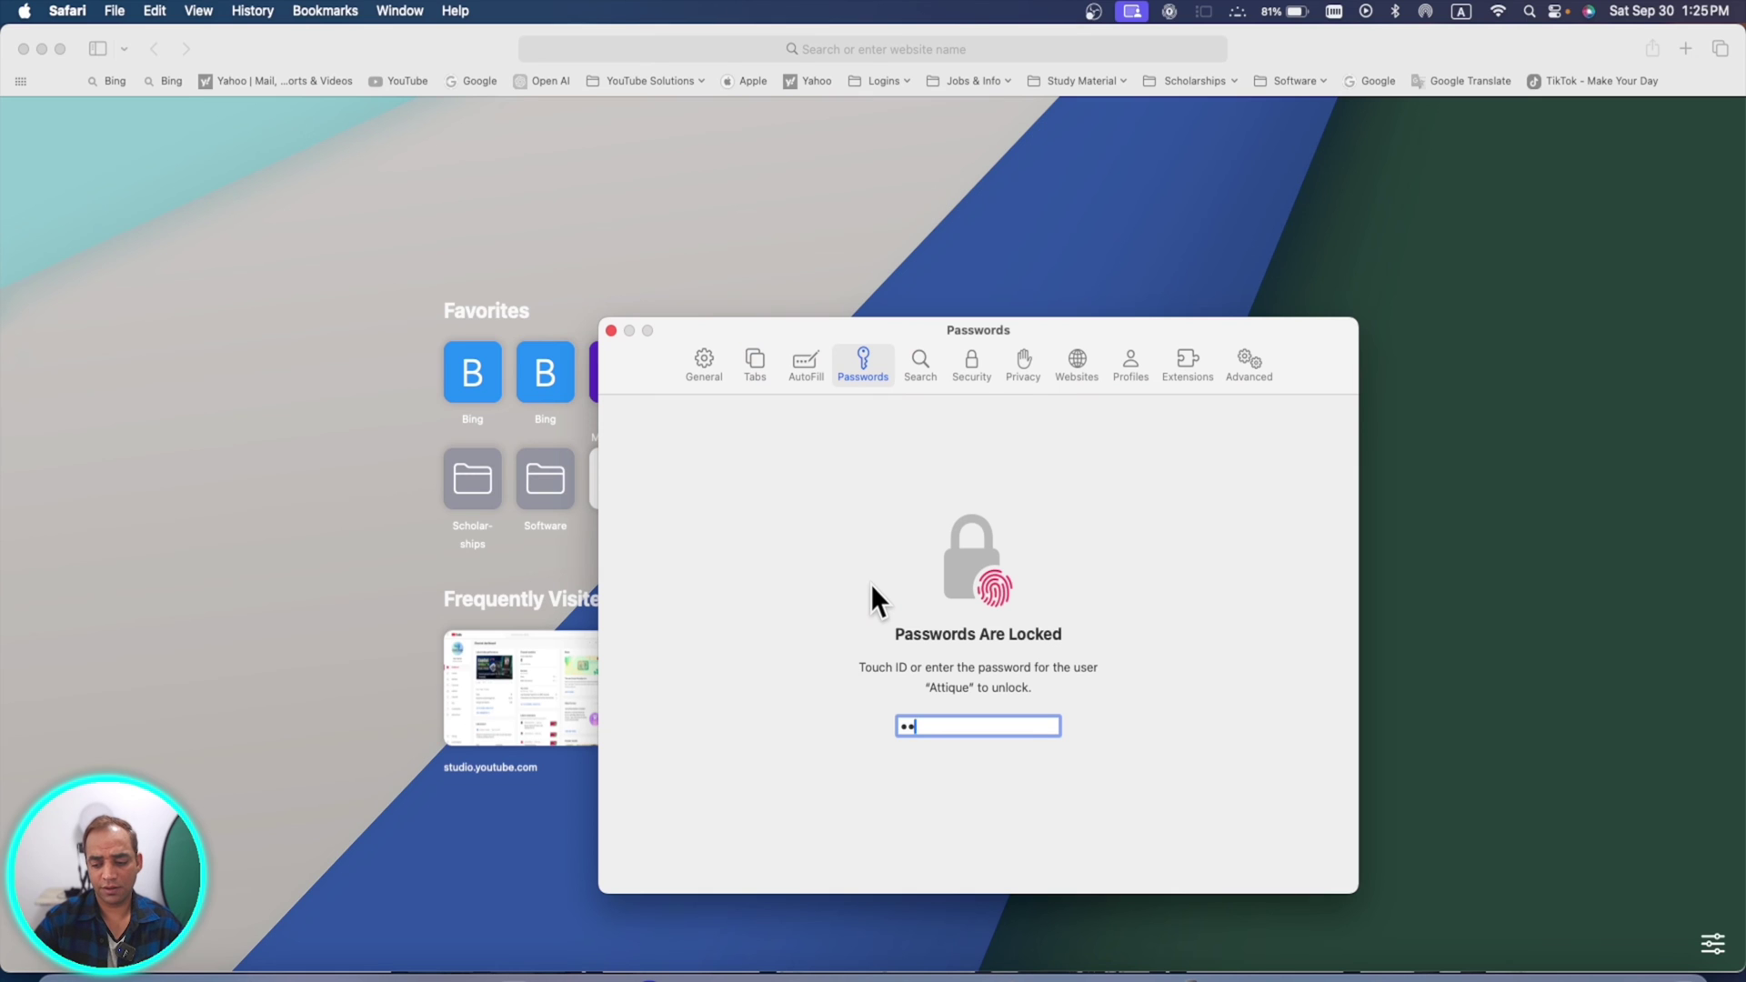
{"action": "key", "text": "Return"}
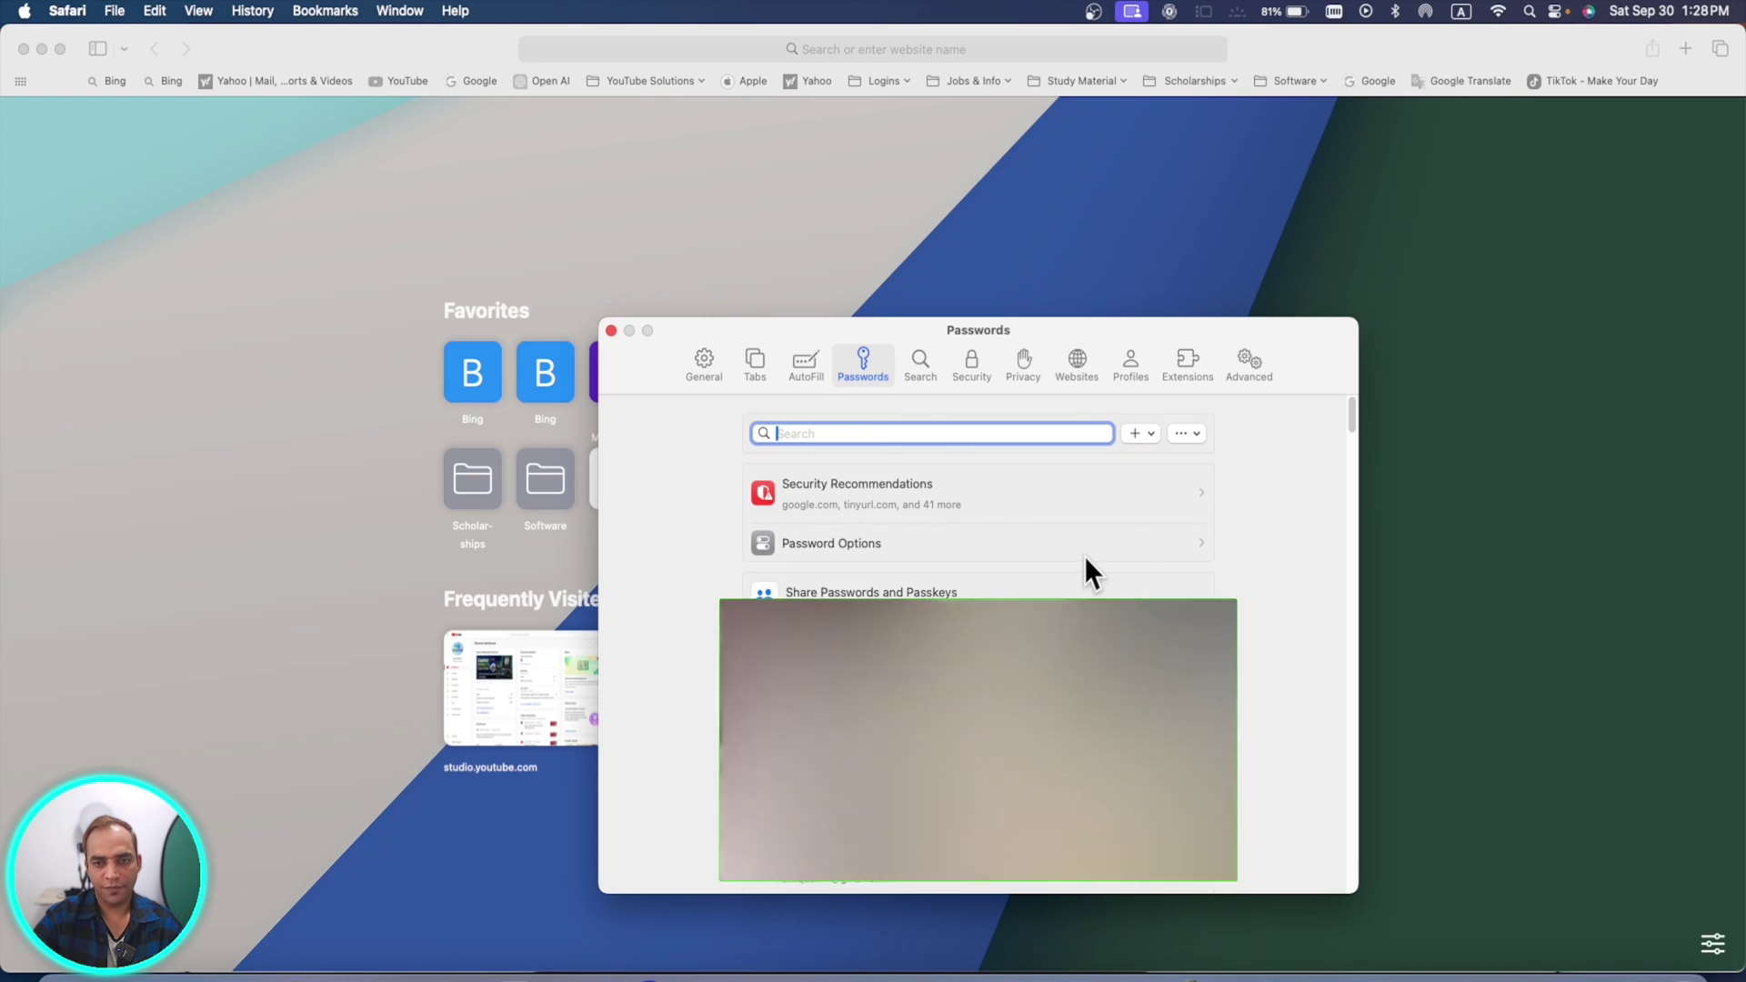
{"action": "left_click", "coordinate": [1133, 544]}
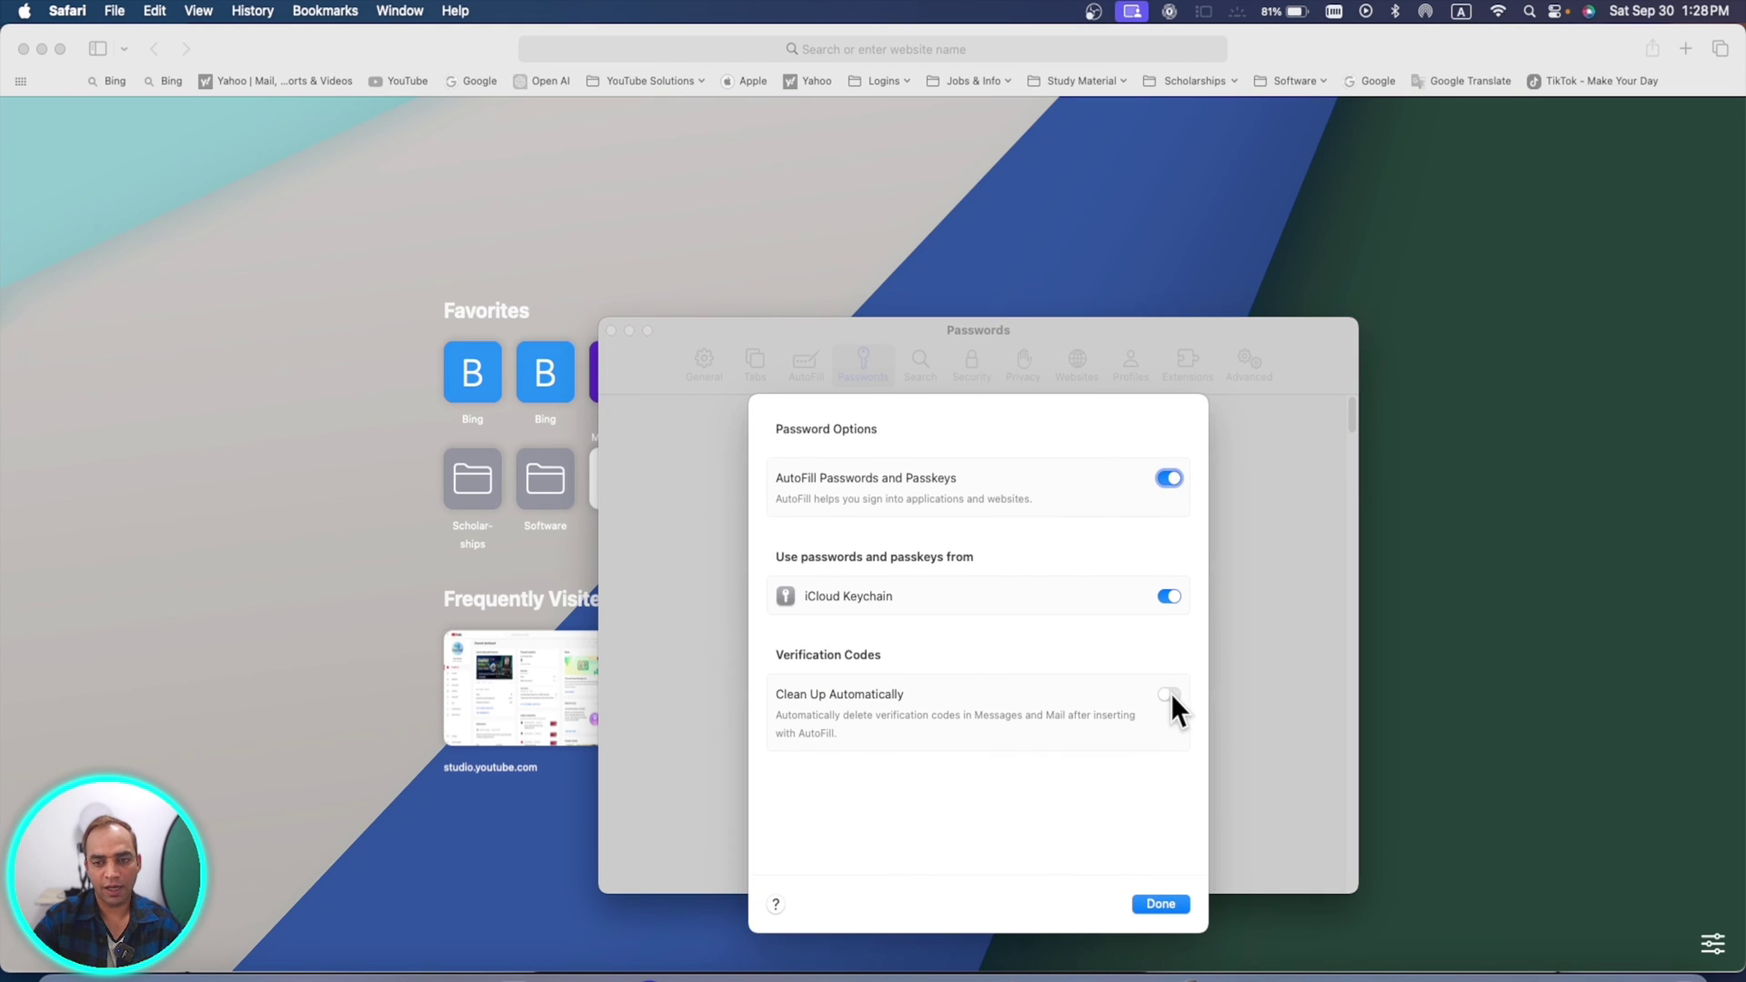
{"action": "left_click", "coordinate": [921, 363]}
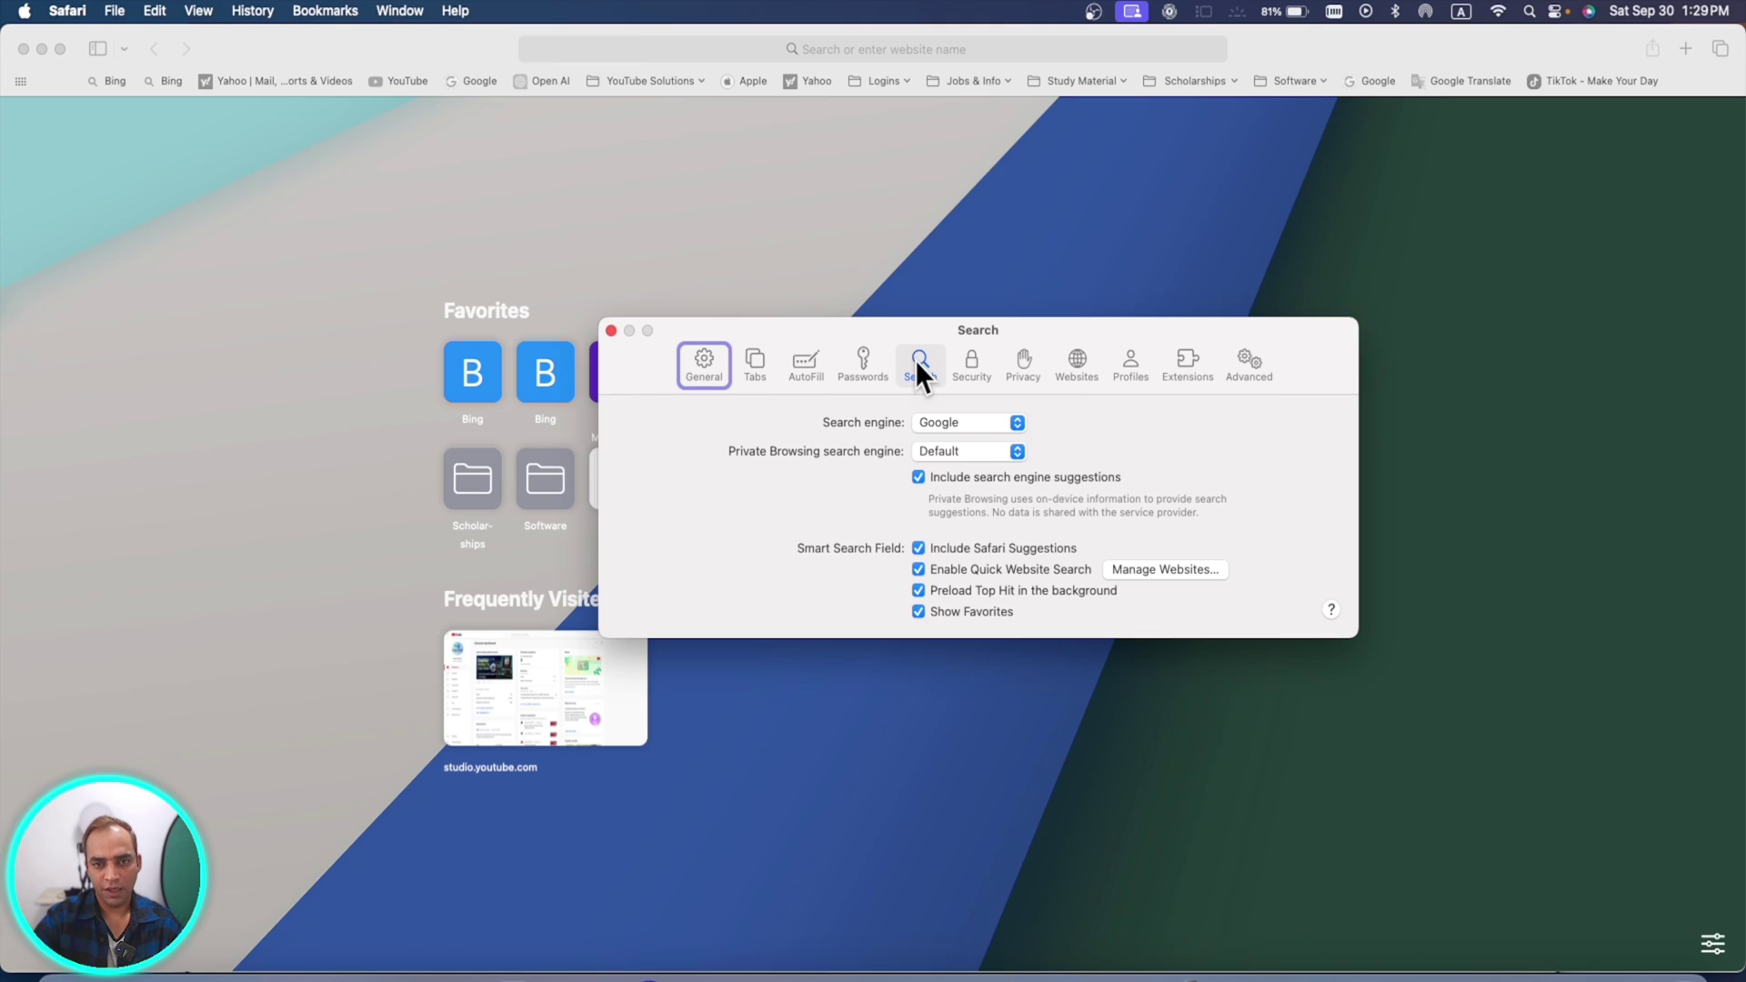
- Choose DuckDuckGo as the Private Browsing search engine
{"action": "left_click", "coordinate": [968, 455]}
{"action": "left_click", "coordinate": [980, 456]}
{"action": "left_click", "coordinate": [980, 458]}
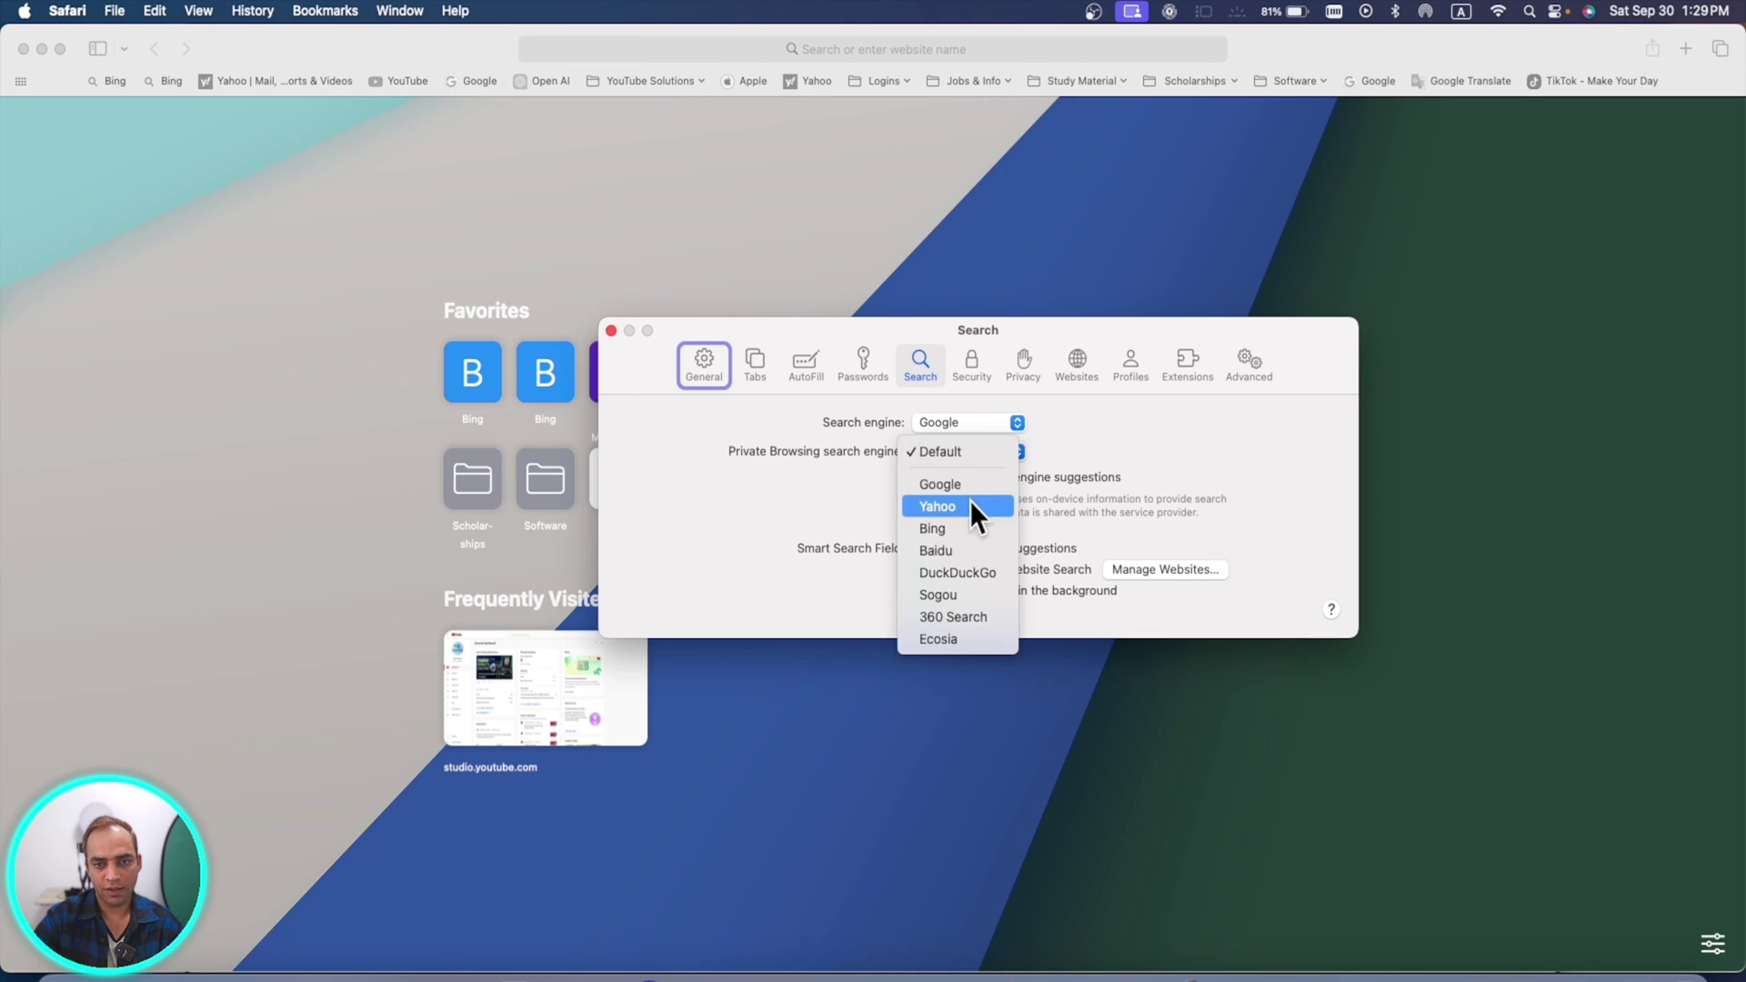
{"action": "left_click", "coordinate": [944, 571]}
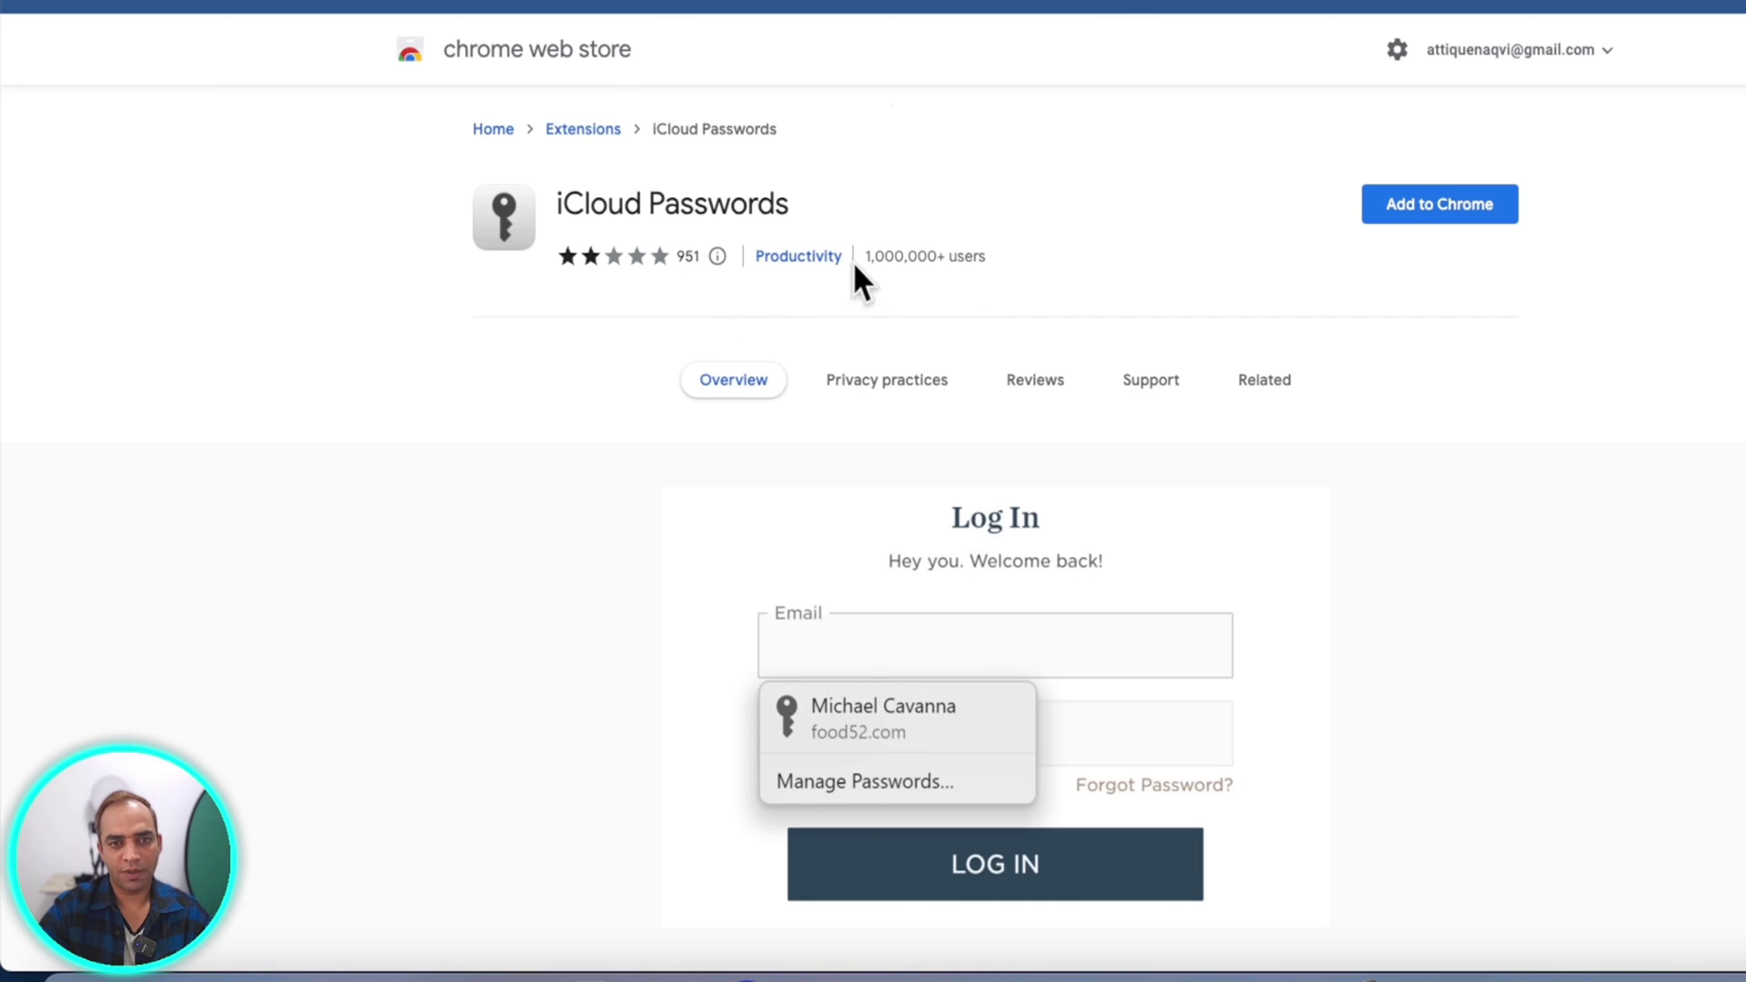
- Browse the iCloud Passwords extension's privacy practices, reviews and support, then add it to Chrome
{"action": "left_click", "coordinate": [898, 383]}
{"action": "left_click", "coordinate": [1041, 387]}
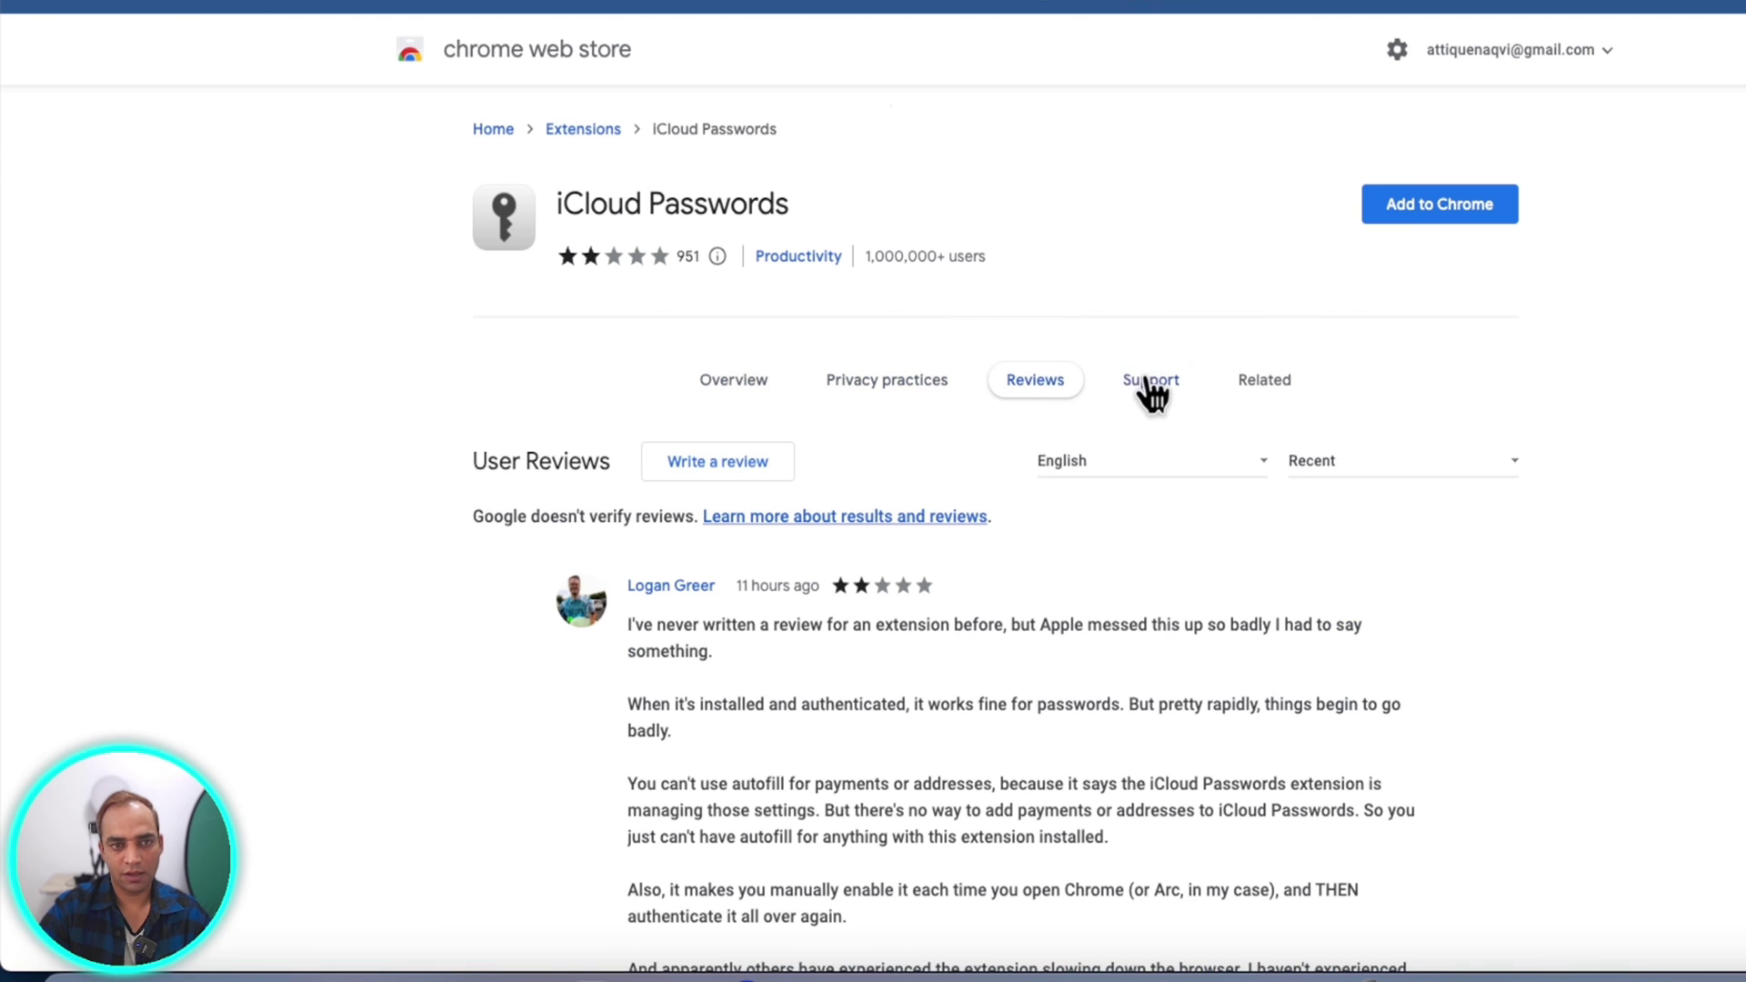
{"action": "left_click", "coordinate": [1147, 382]}
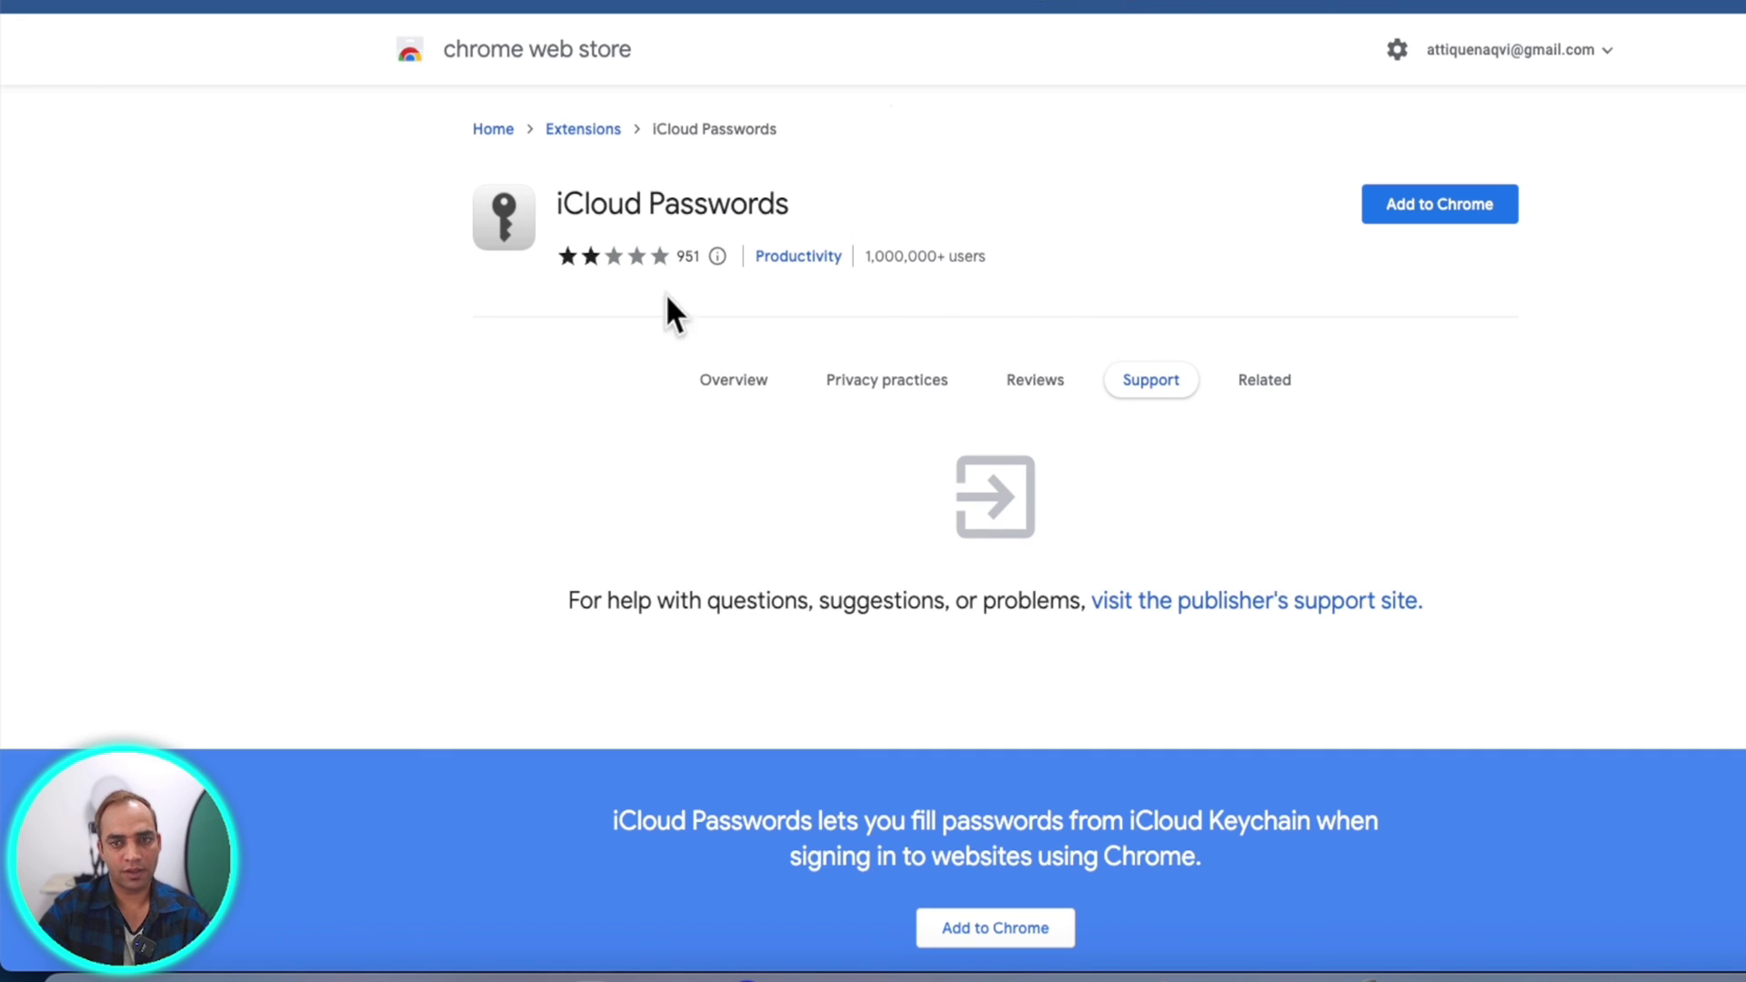
{"action": "left_click", "coordinate": [1420, 217]}
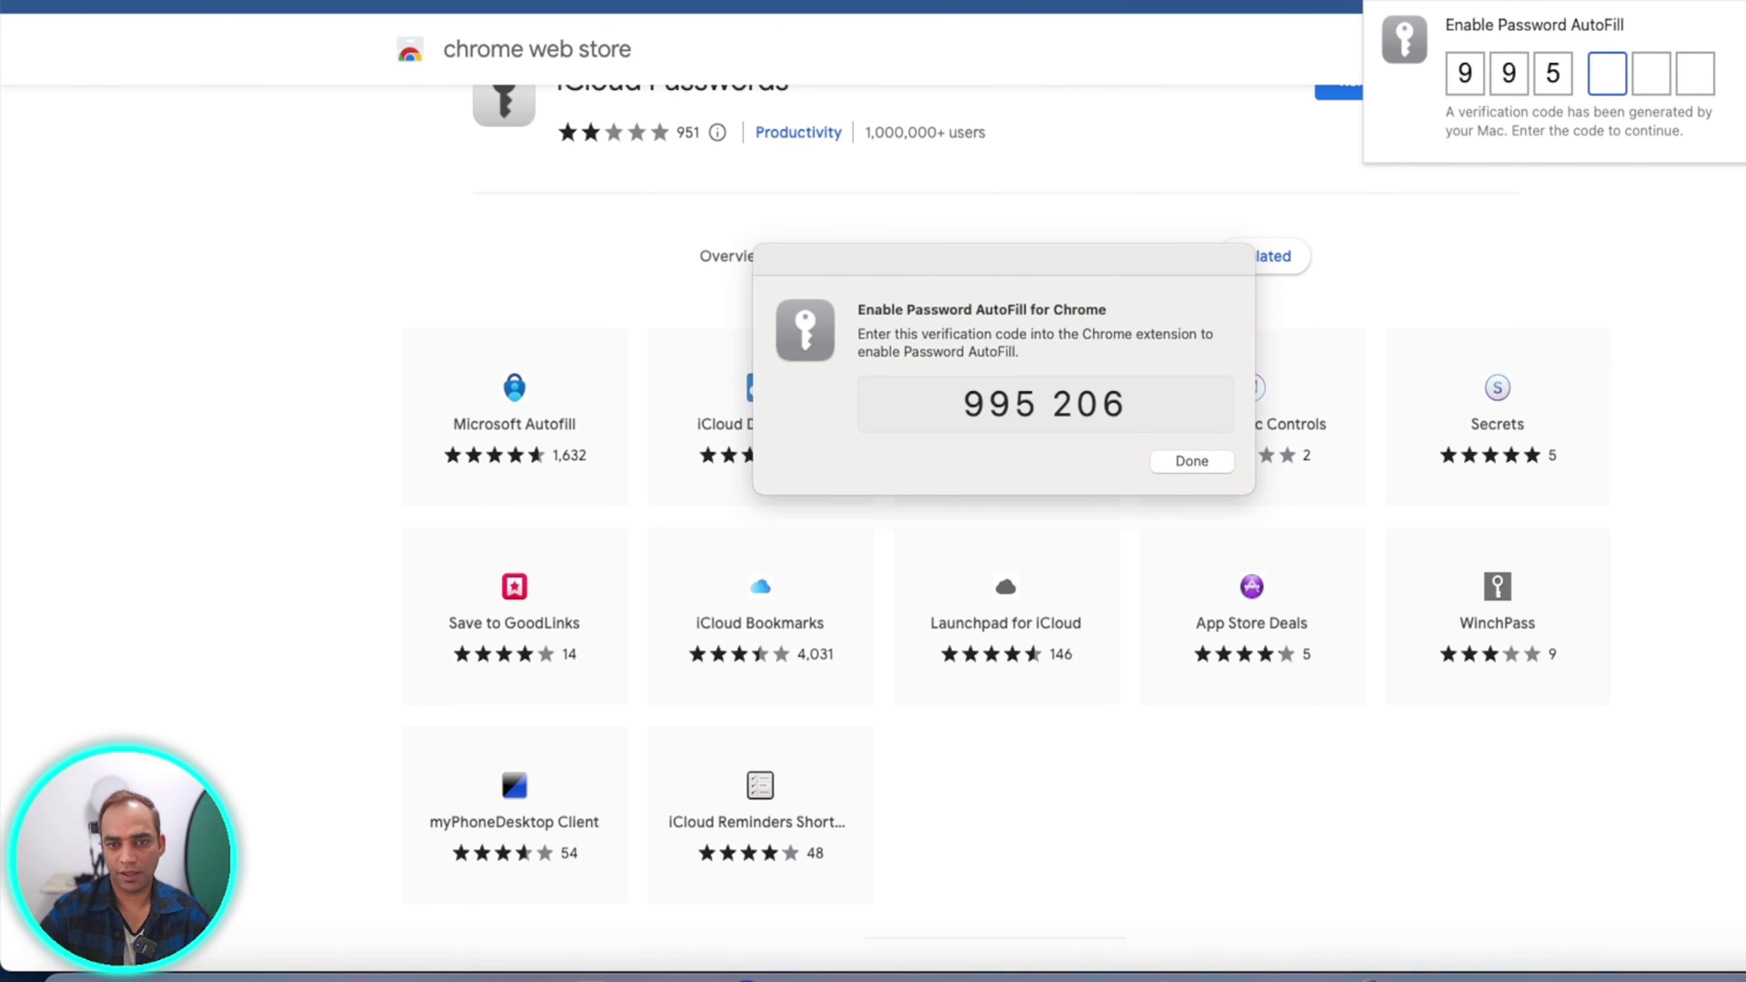
- Enter the Mac's verification code in the iCloud Passwords popup to enable Password AutoFill
{"action": "type", "text": "206"}
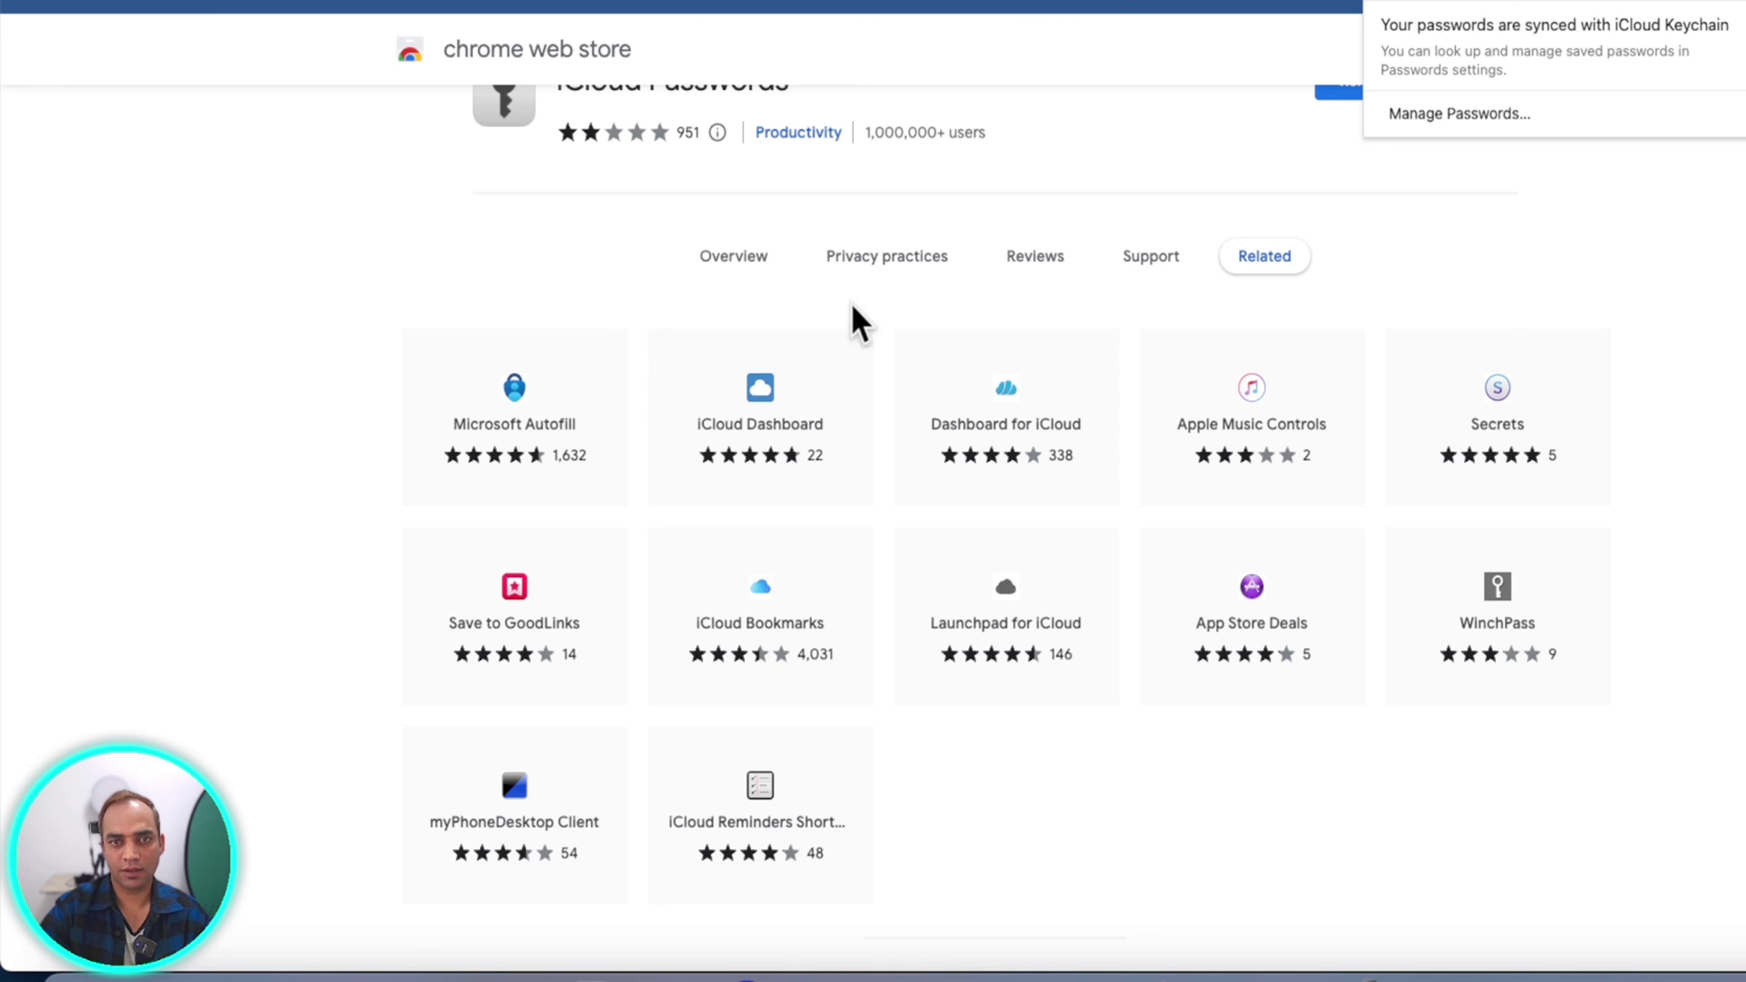
{"action": "scroll", "coordinate": [744, 455], "scroll_direction": "up", "scroll_amount": 2}
{"action": "scroll", "coordinate": [744, 455], "scroll_direction": "up", "scroll_amount": 1}
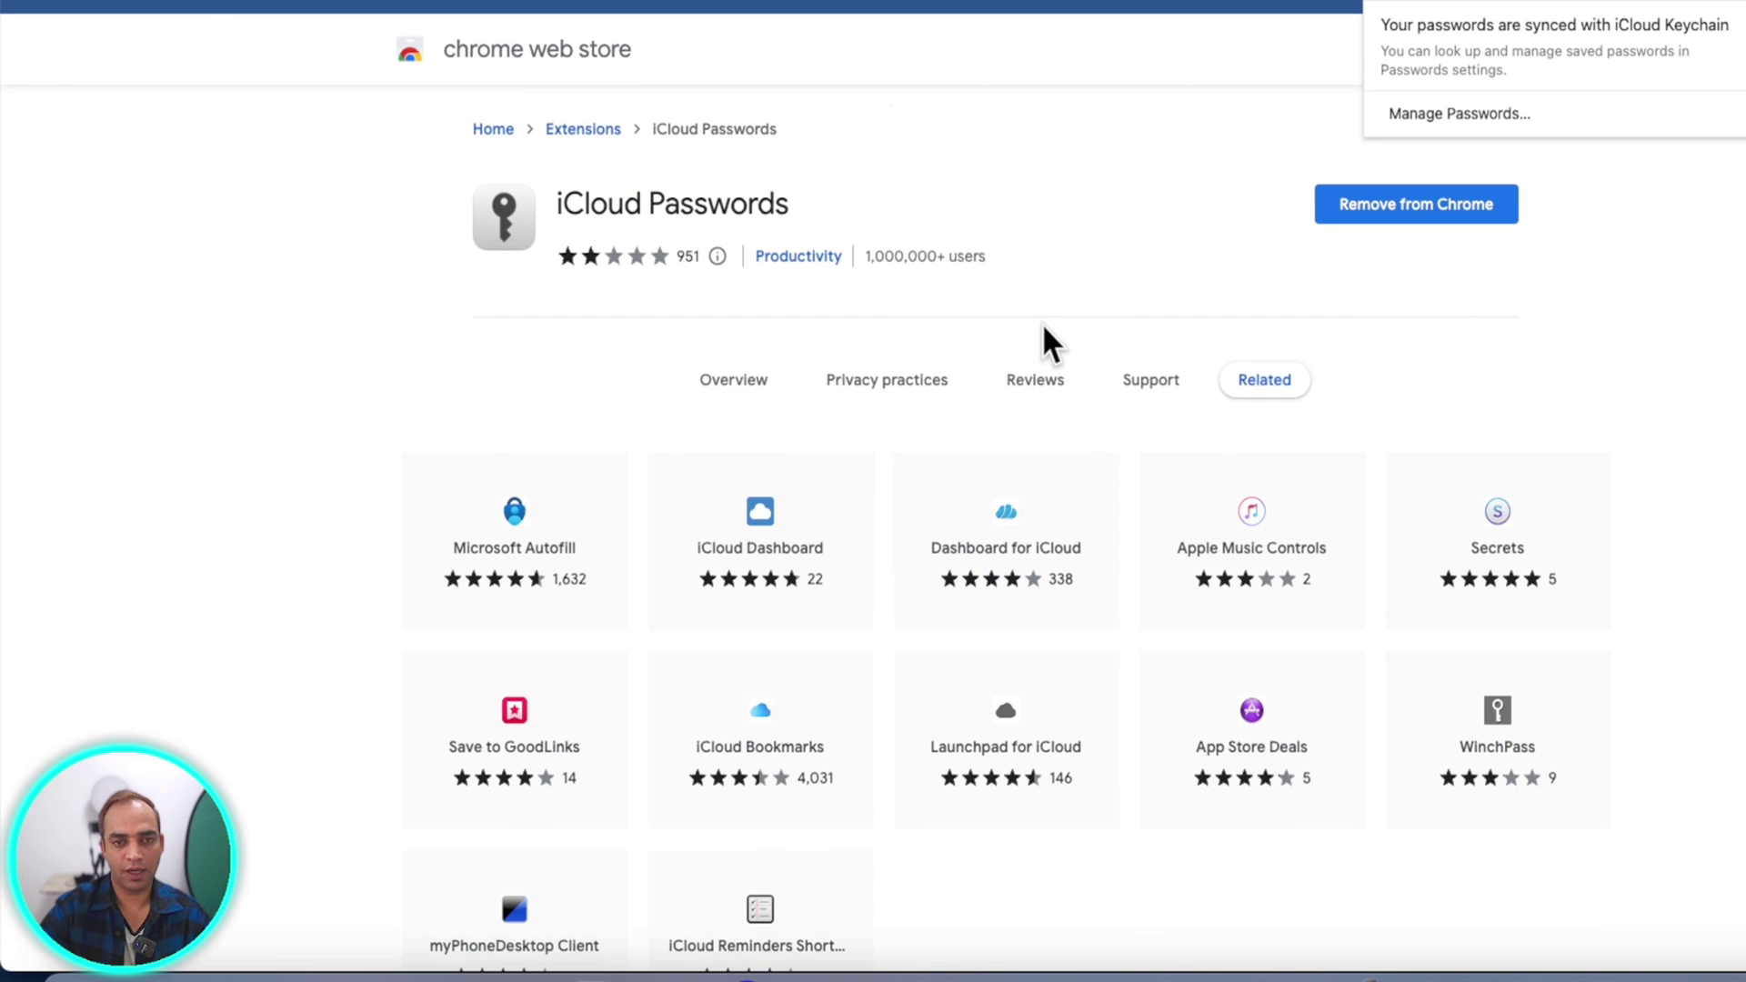